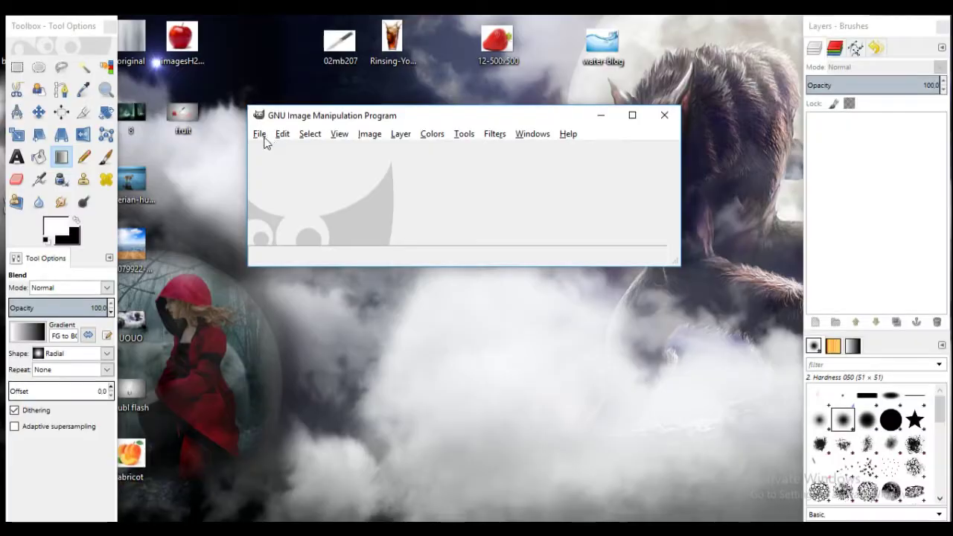
Step: Open the new-image dialog with a 3554 × 2000 pixel size
left_click(260, 134)
left_click(268, 149)
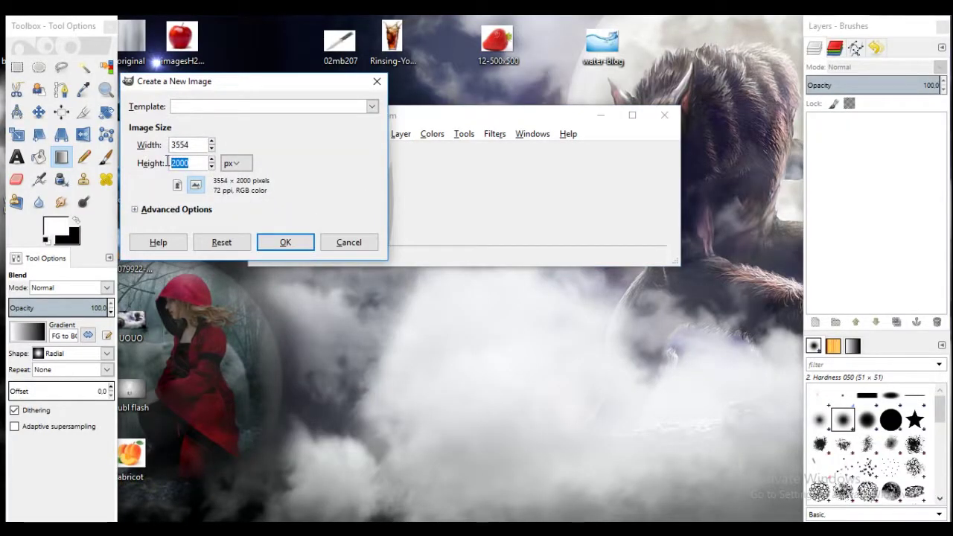
Step: Create the 3554 × 2000 image and zoom out to 12.5%
left_click(284, 241)
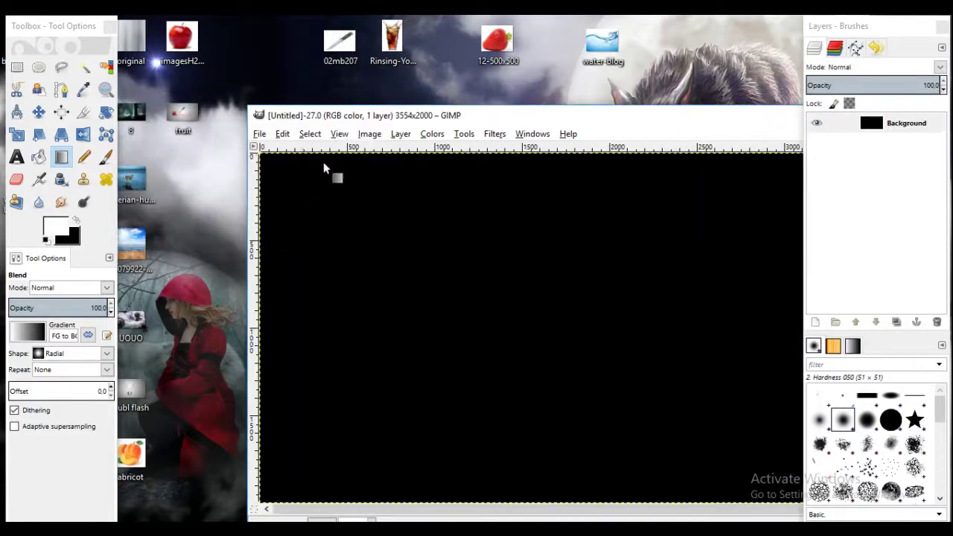
left_click_drag(376, 123, 269, 106)
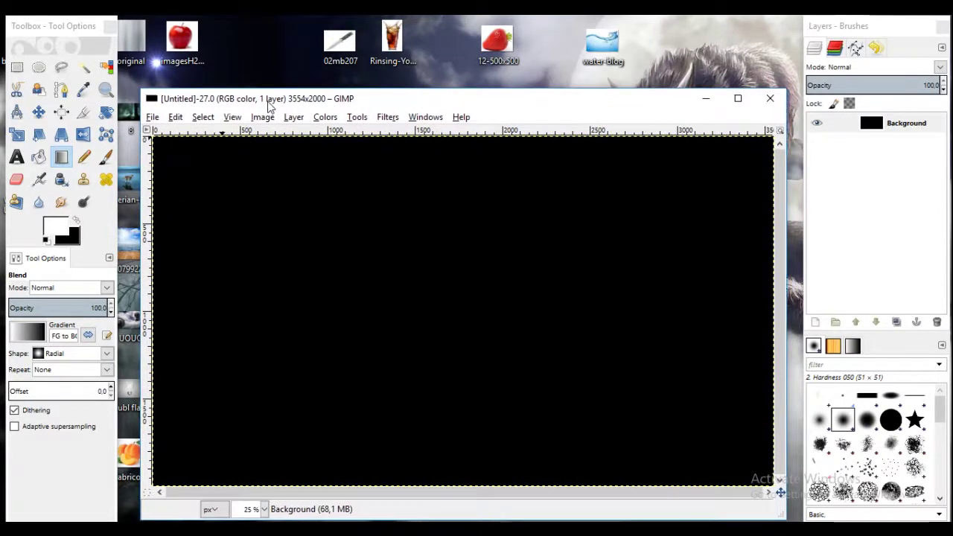
left_click(263, 508)
left_click(251, 491)
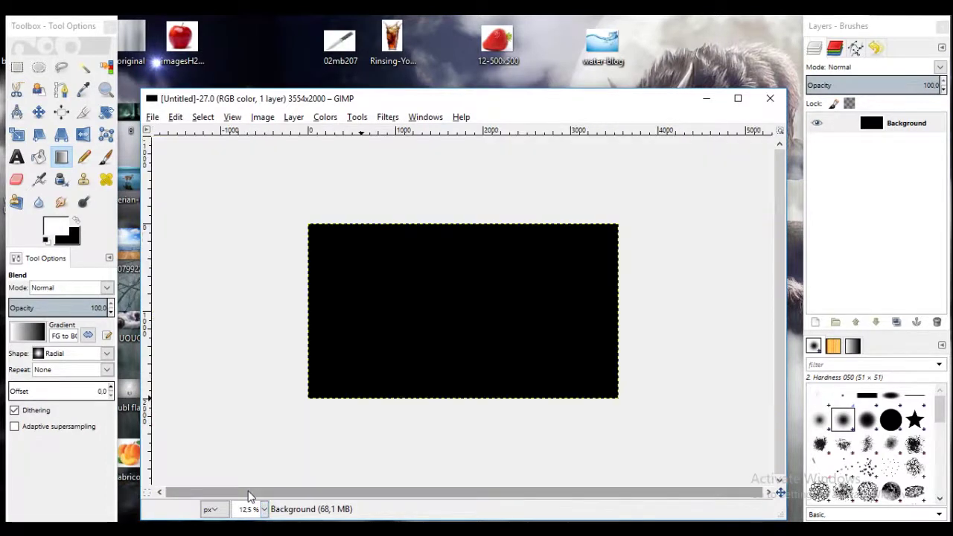
Step: Fill the background with a radial gradient from the centre, then zoom to 25%
left_click(63, 159)
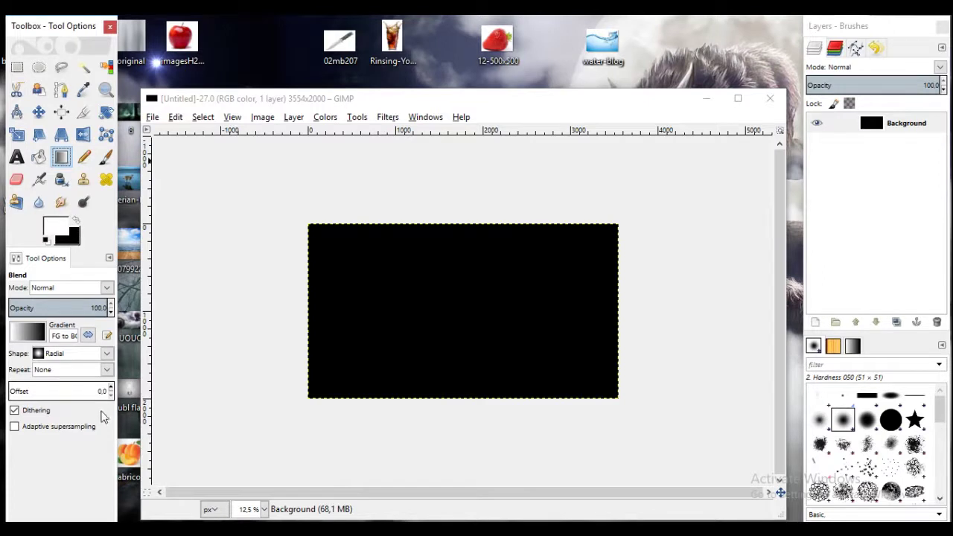
left_click(107, 353)
left_click(90, 403)
left_click_drag(461, 309, 159, 485)
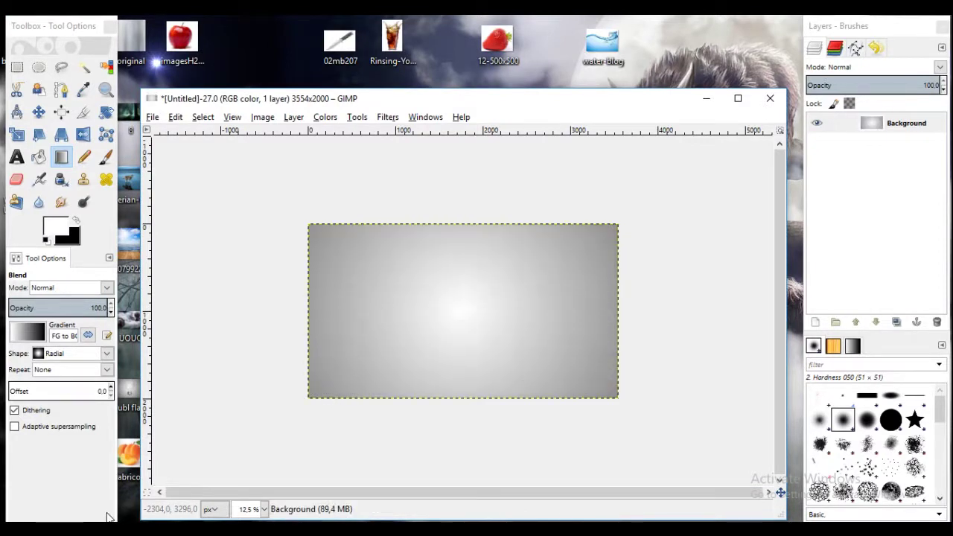
left_click(264, 509)
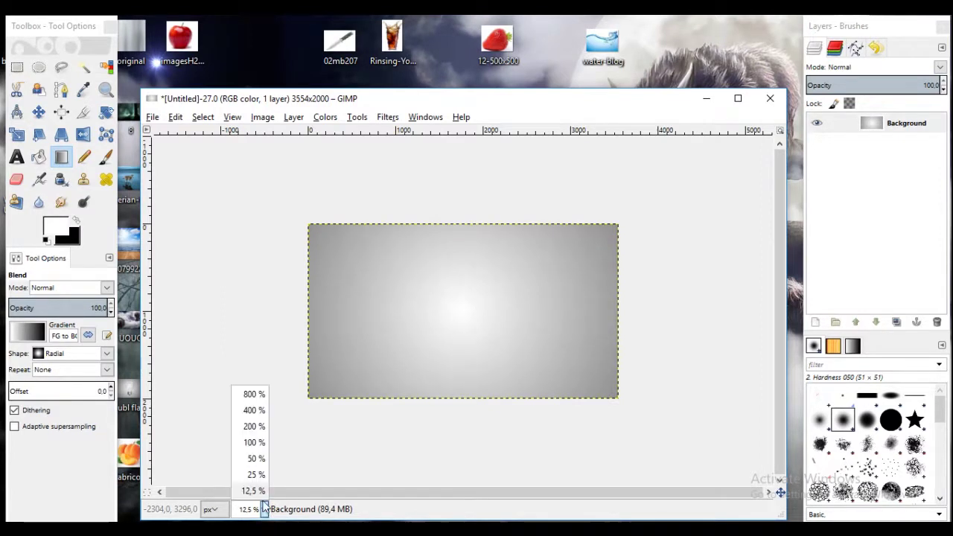
left_click(255, 476)
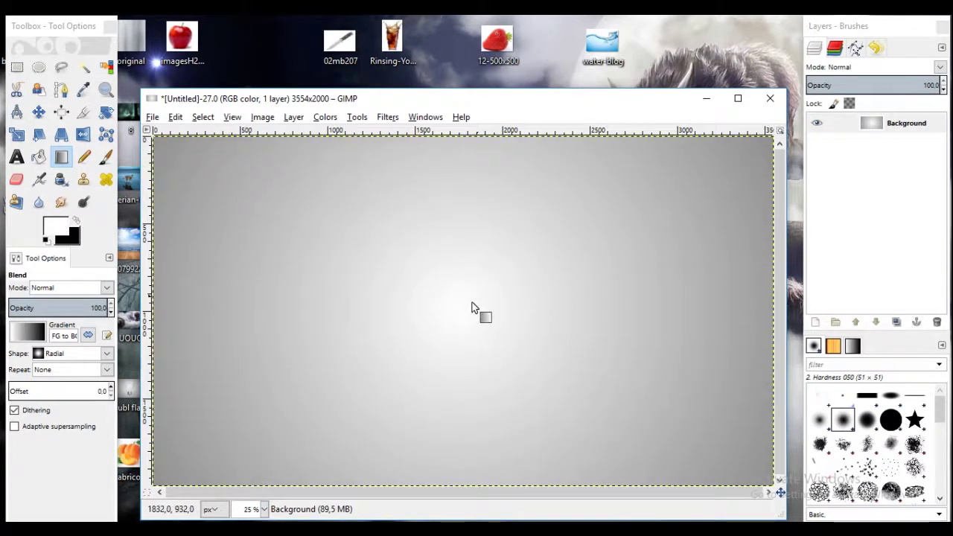
left_click(38, 112)
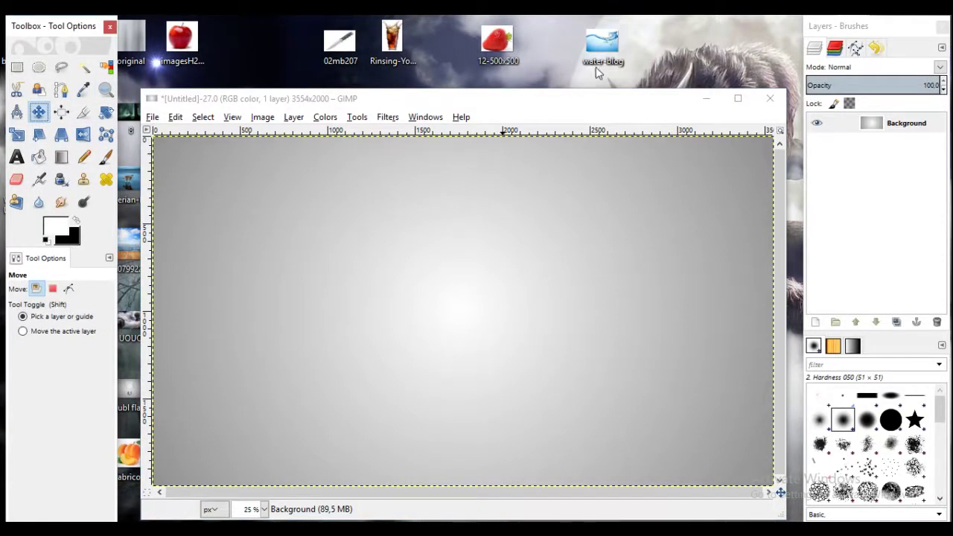
Step: Add water-blog.jpg as a layer and scale it up to about 2476 × 1704 px
left_click_drag(605, 61, 495, 276)
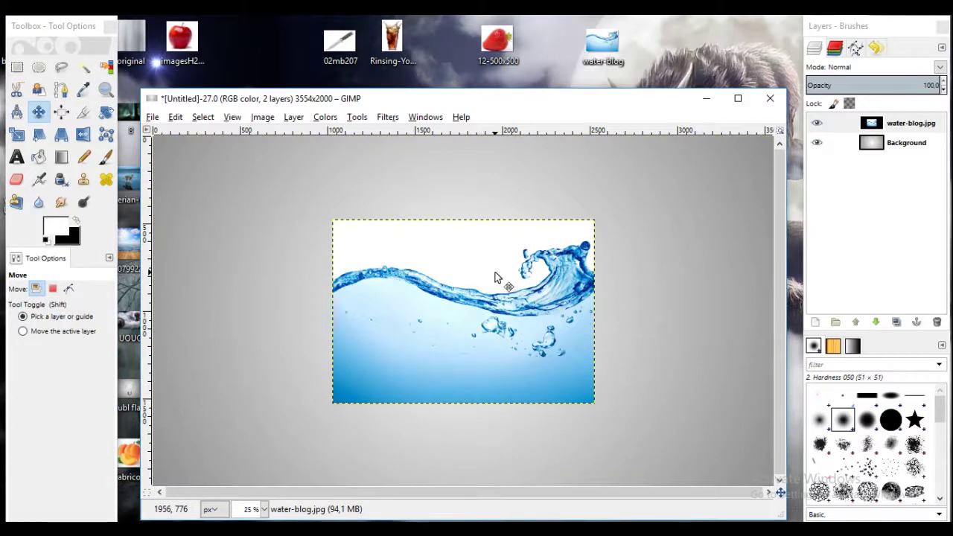
left_click(17, 134)
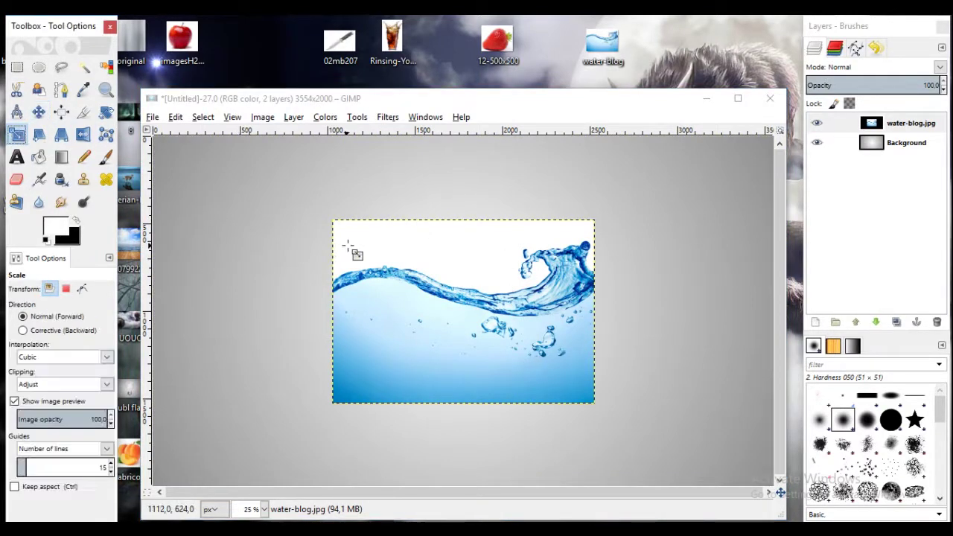
left_click_drag(348, 246, 246, 202)
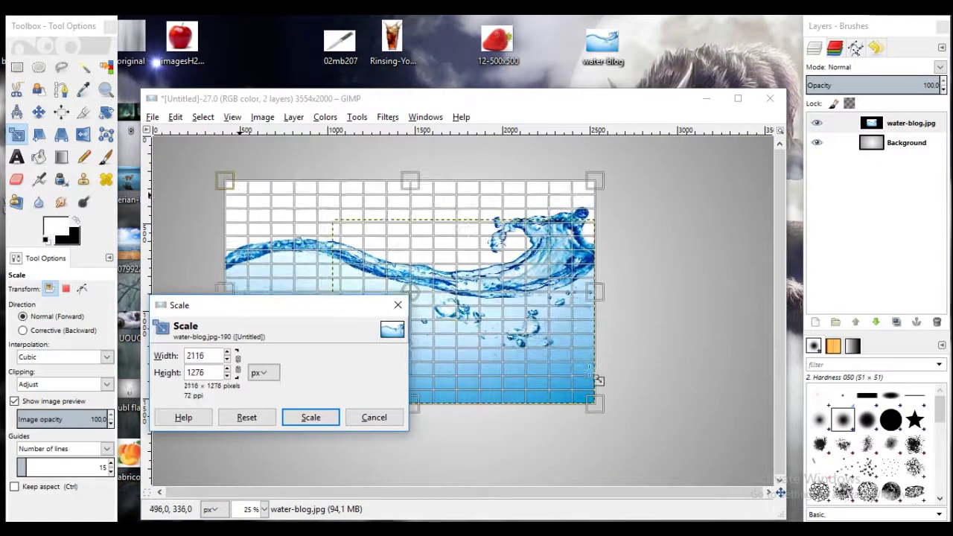
left_click_drag(591, 370, 661, 477)
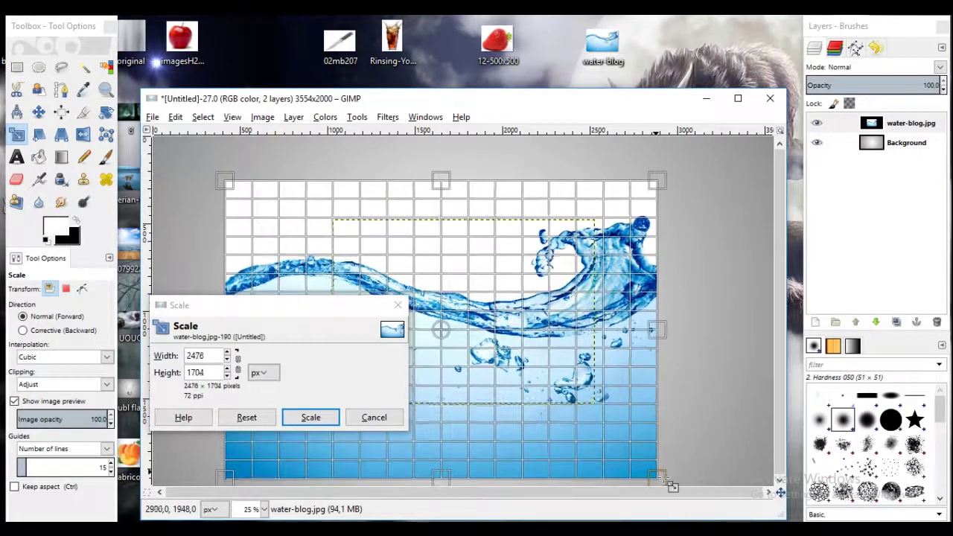
left_click(311, 417)
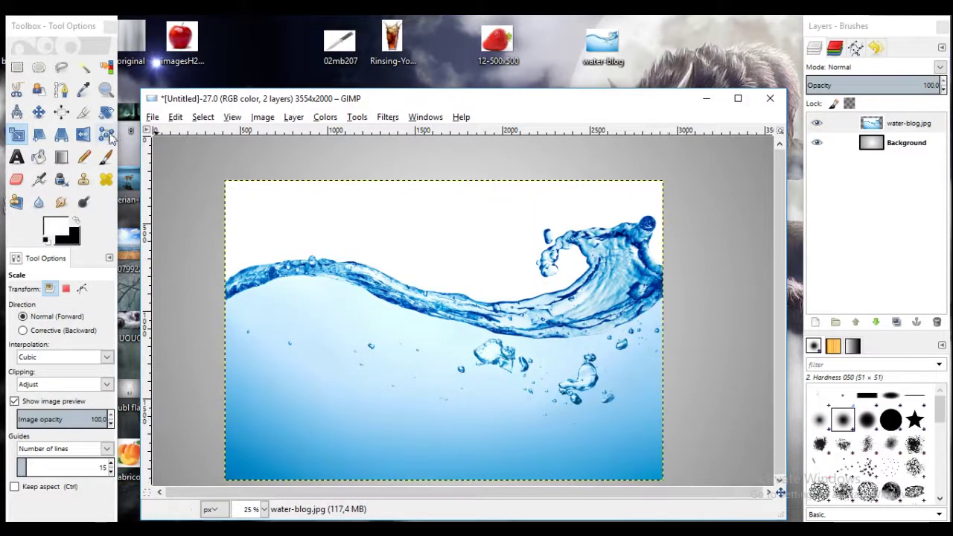
left_click(64, 72)
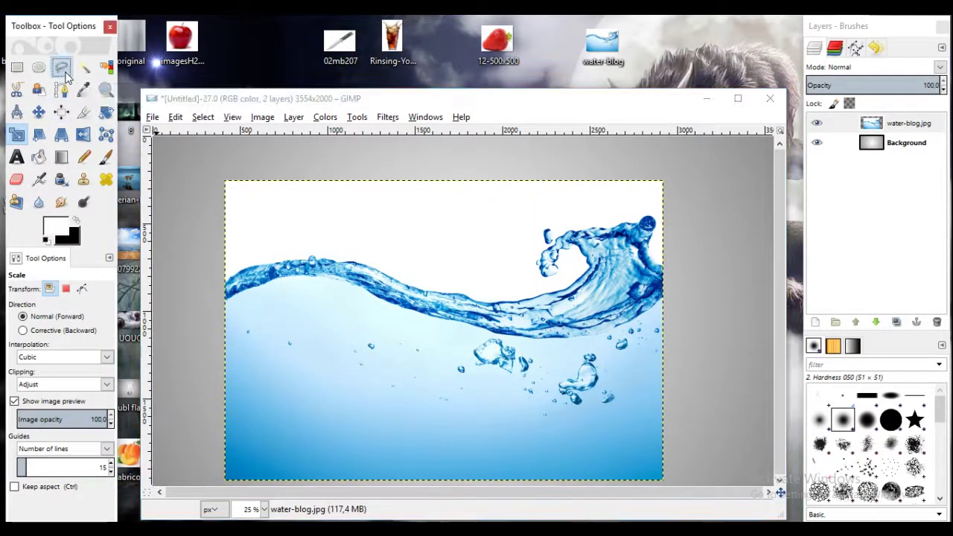
Step: Trace a free-select outline along the splash's top edge from its left end
left_click(65, 75)
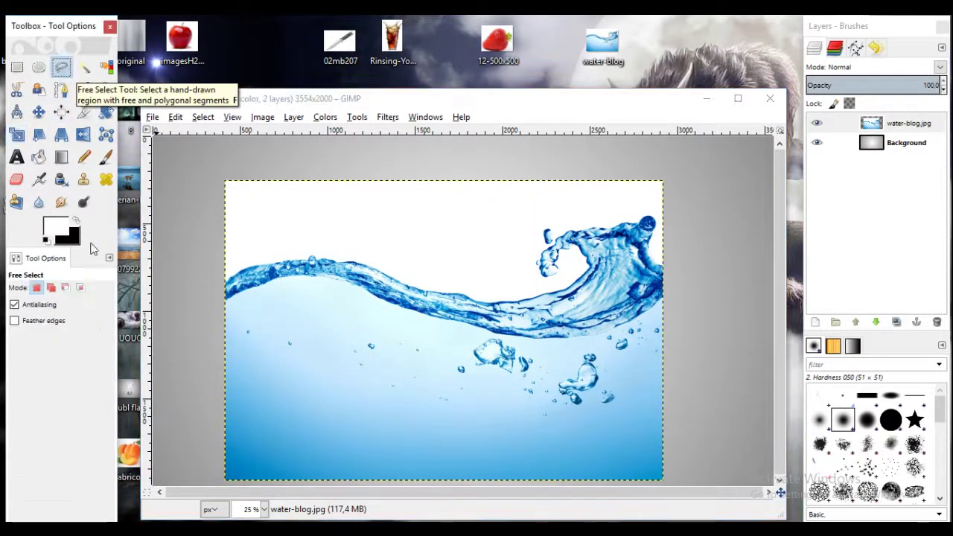
left_click(229, 279)
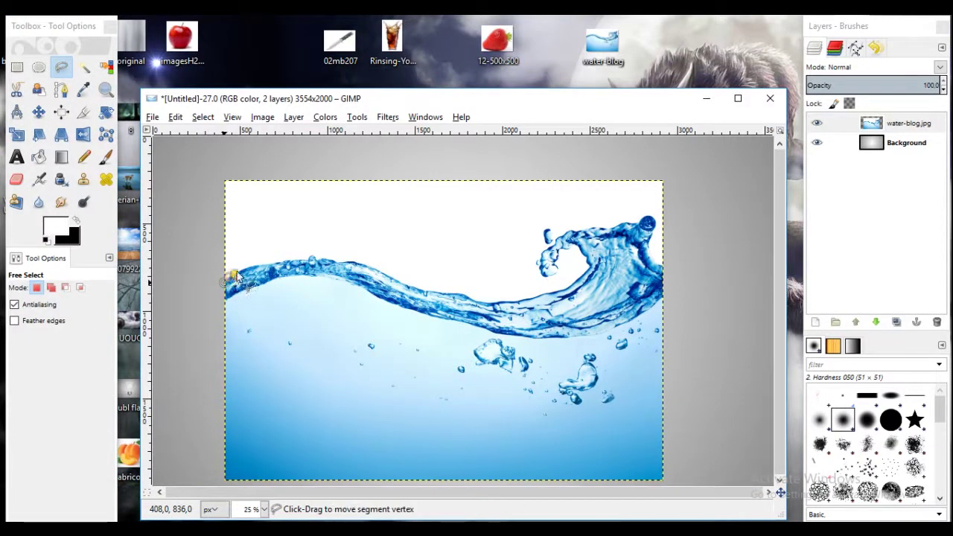
left_click(268, 265)
left_click(295, 261)
left_click(312, 258)
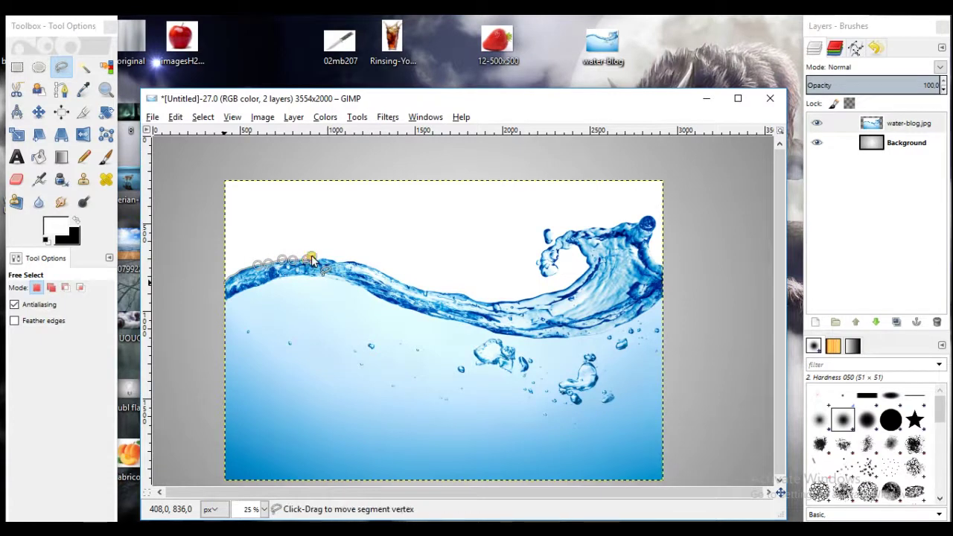
left_click(315, 261)
left_click(324, 260)
left_click(334, 262)
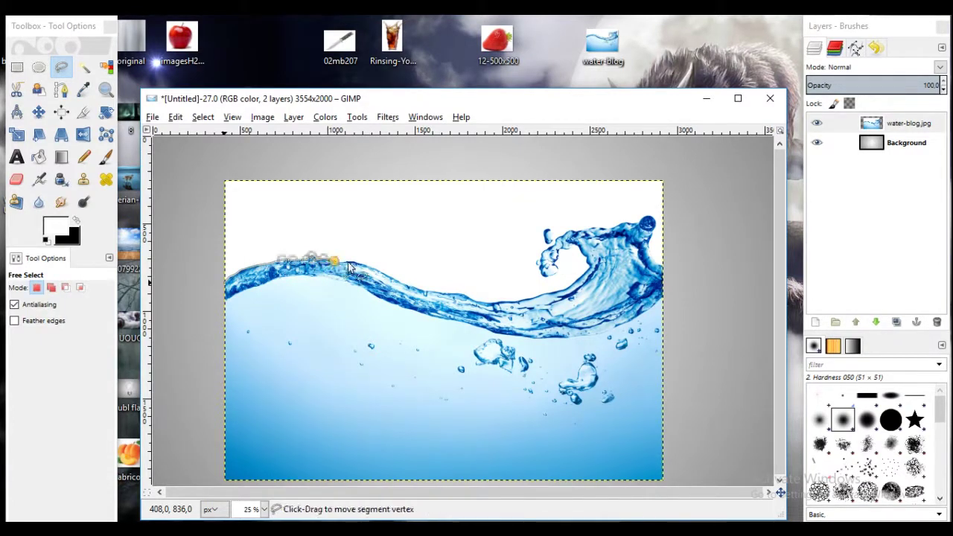
left_click(352, 261)
left_click(365, 266)
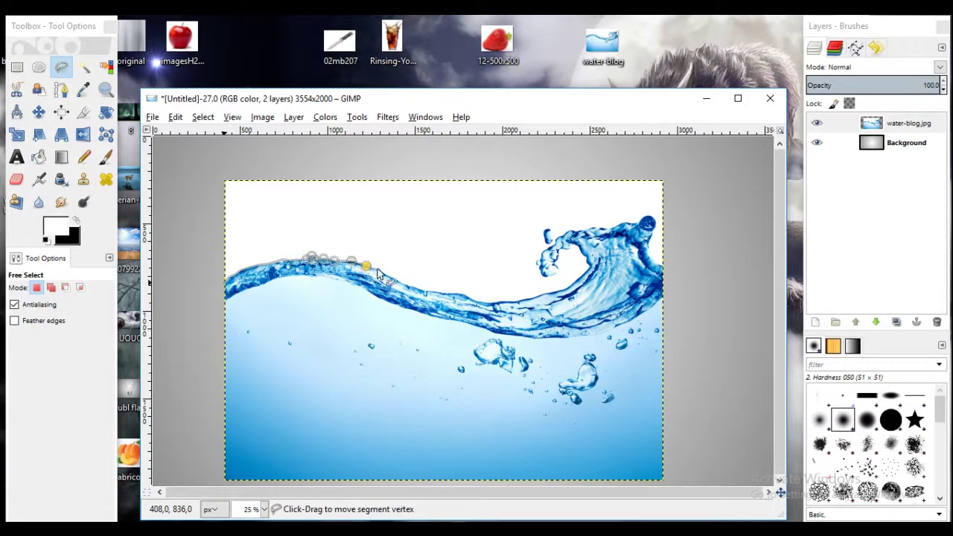
left_click(383, 274)
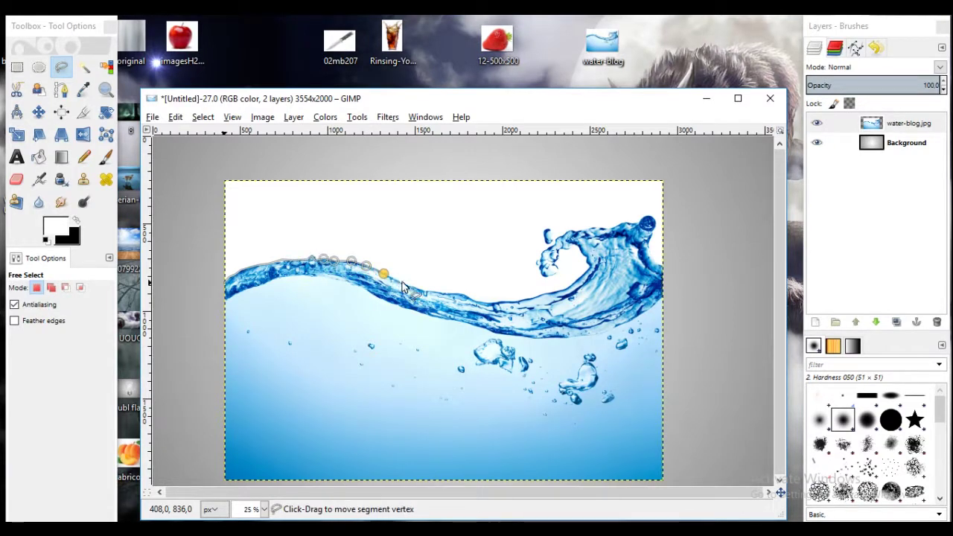
left_click(401, 283)
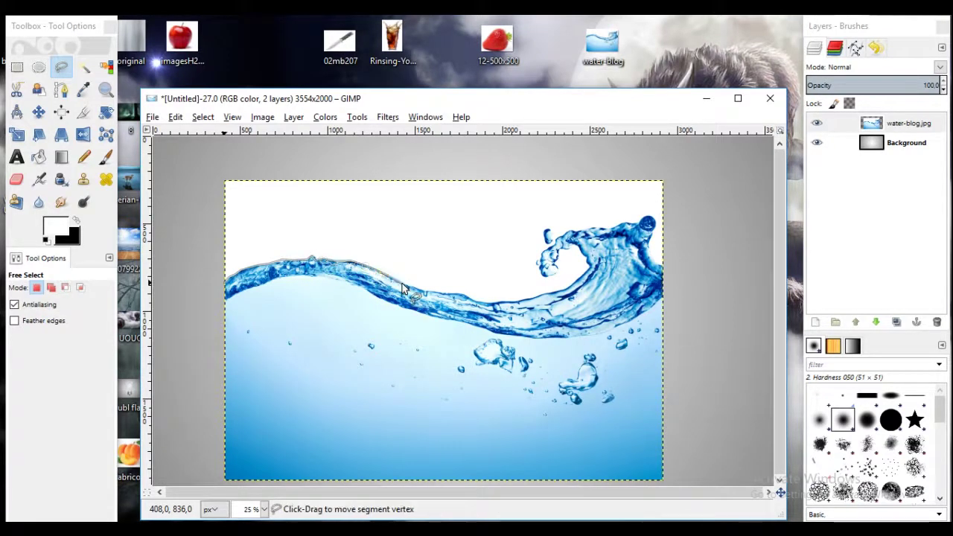
left_click(430, 293)
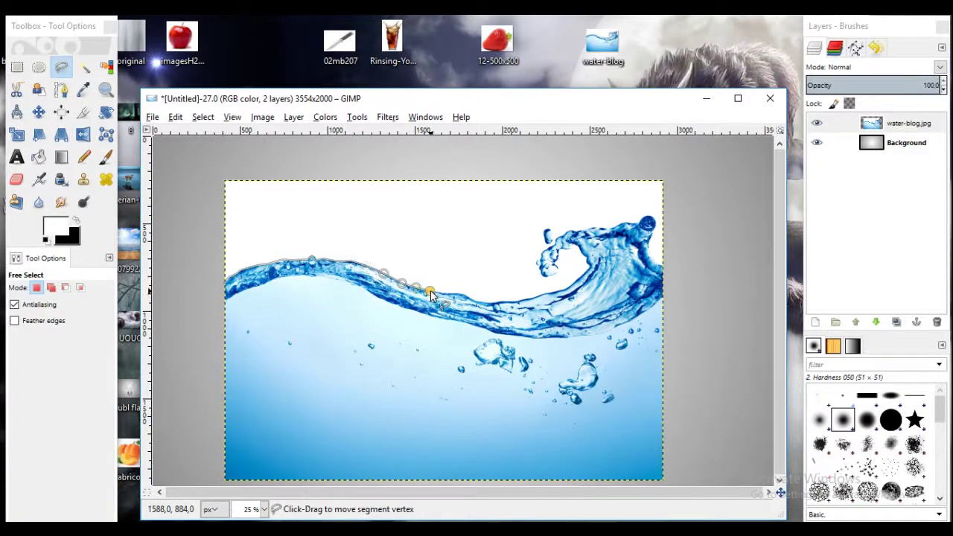
left_click(445, 292)
left_click(462, 295)
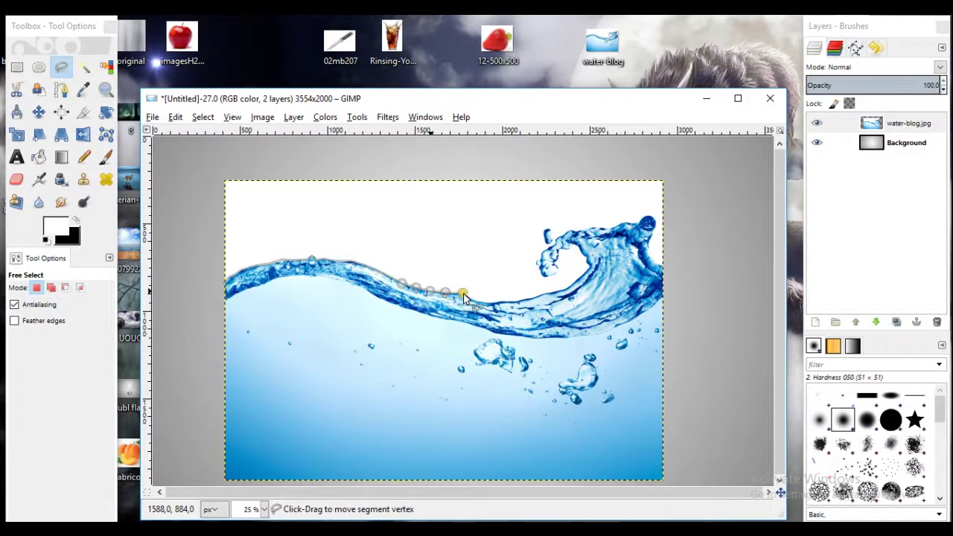
left_click(475, 302)
left_click(496, 306)
left_click(517, 304)
Step: Continue the outline around the wave's curl to its top-right corner
left_click(566, 287)
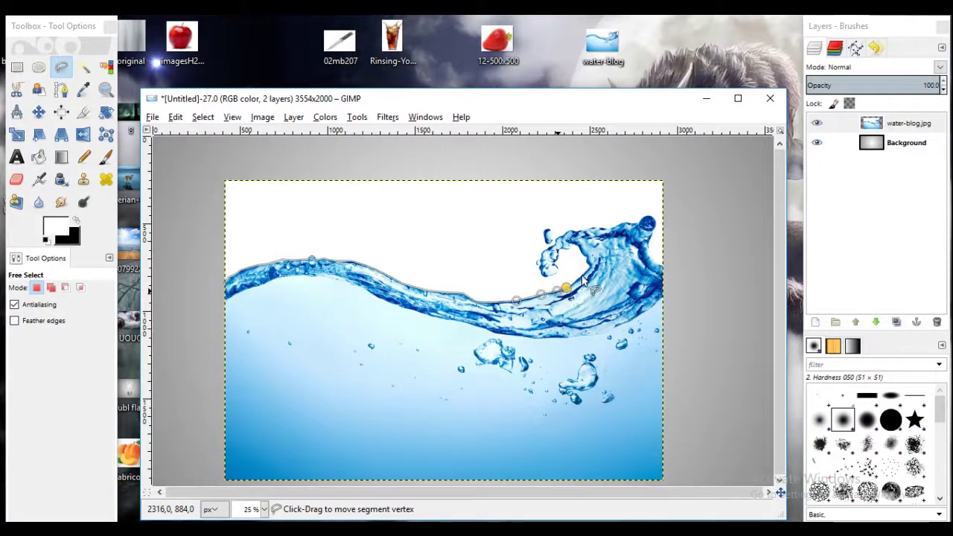
left_click(585, 266)
left_click(587, 260)
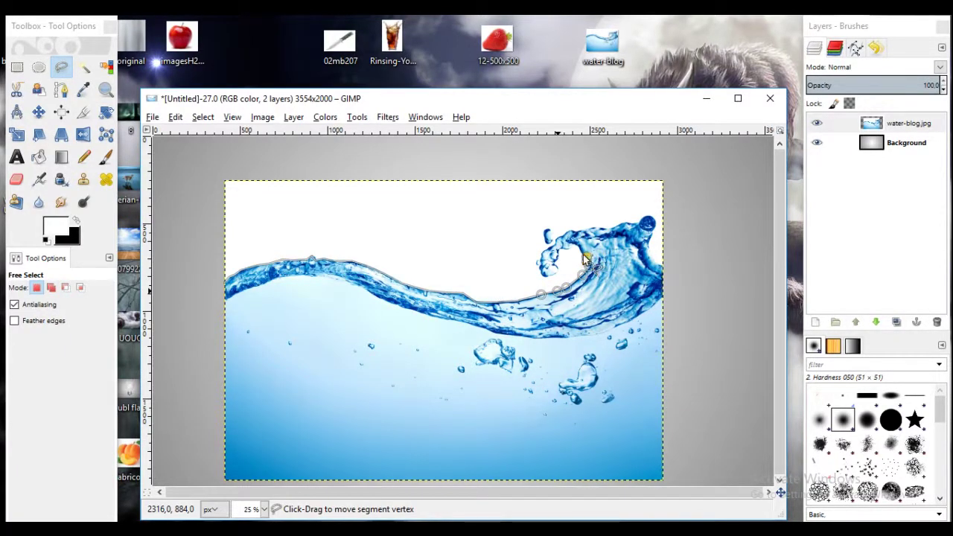
left_click(573, 248)
left_click(558, 247)
left_click(554, 261)
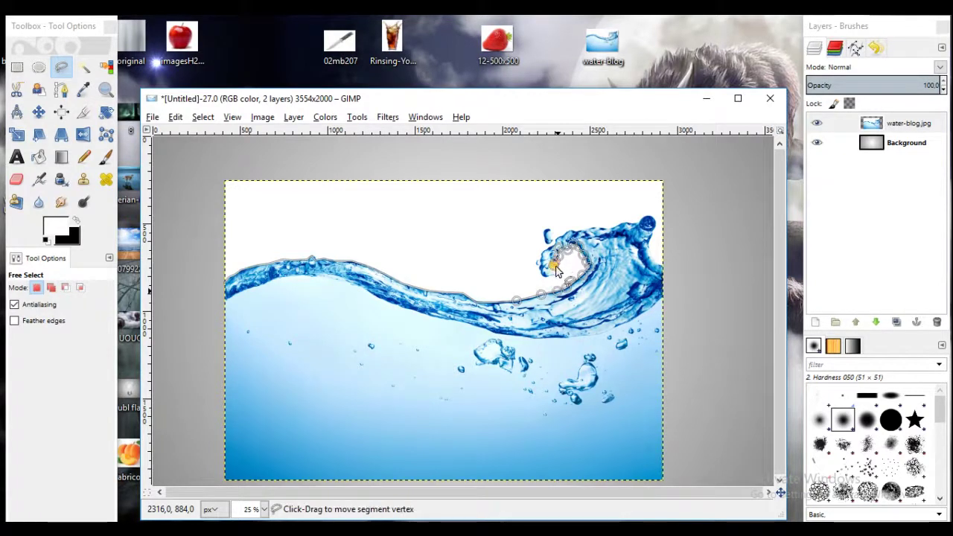
left_click(555, 279)
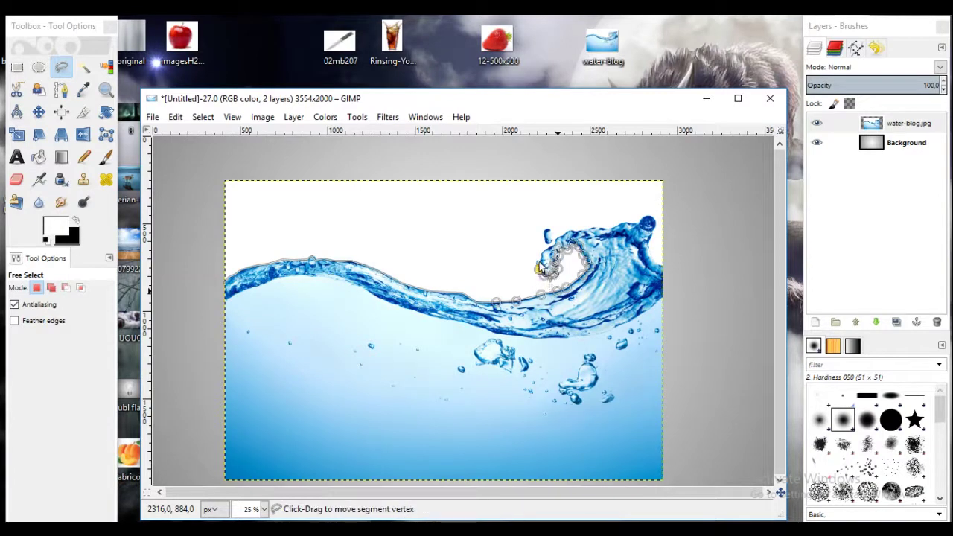
left_click(541, 252)
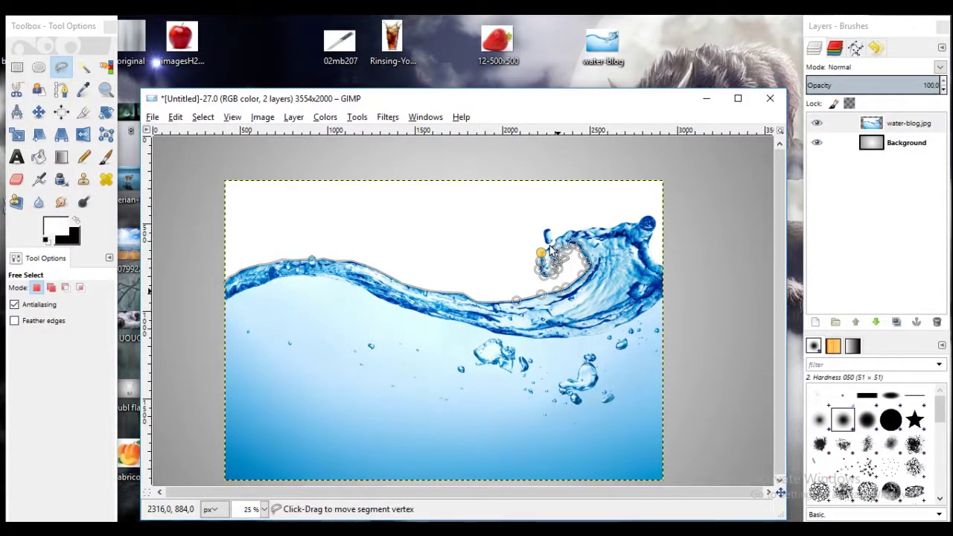
left_click(555, 241)
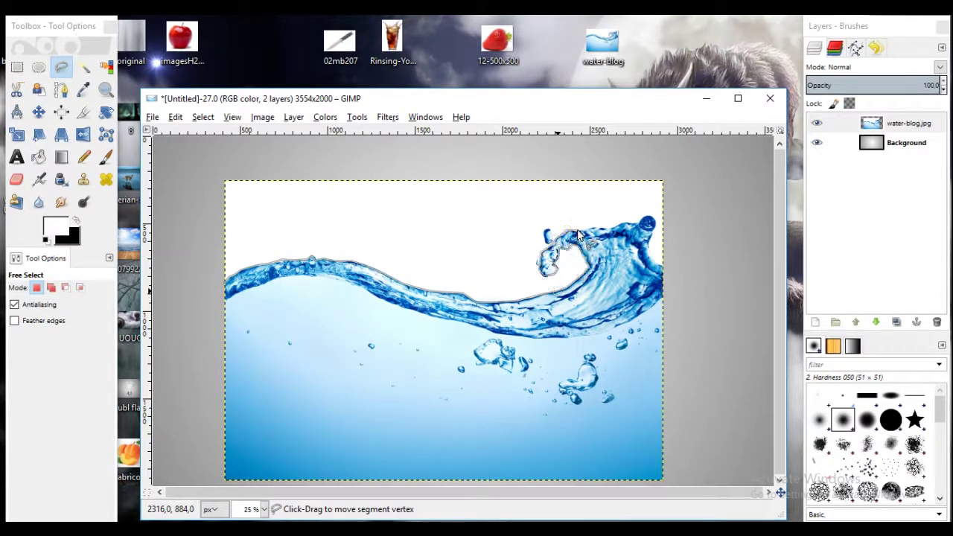
left_click(600, 227)
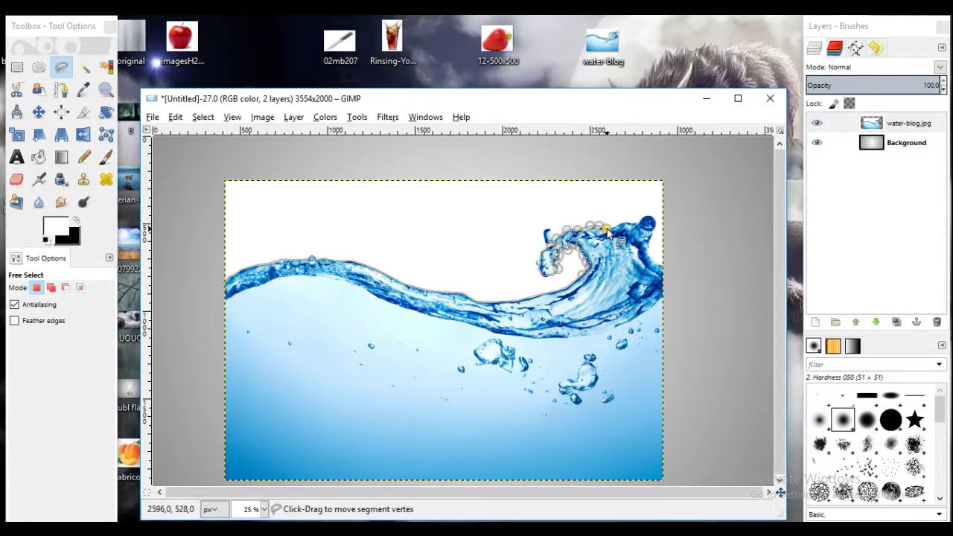
left_click(625, 225)
left_click(645, 221)
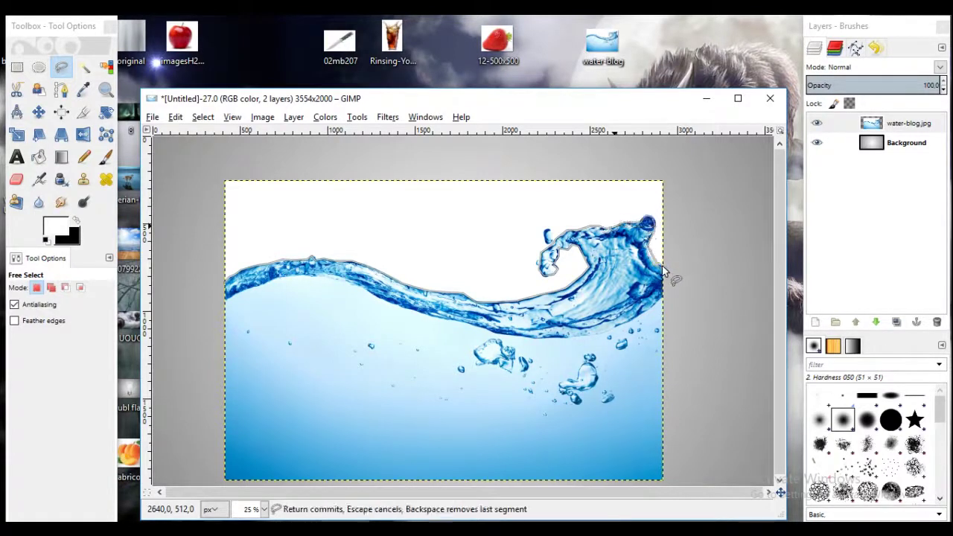
Step: Trace back along the wave's underside and close the selection at the left tip
left_click(663, 297)
left_click(649, 310)
left_click(630, 324)
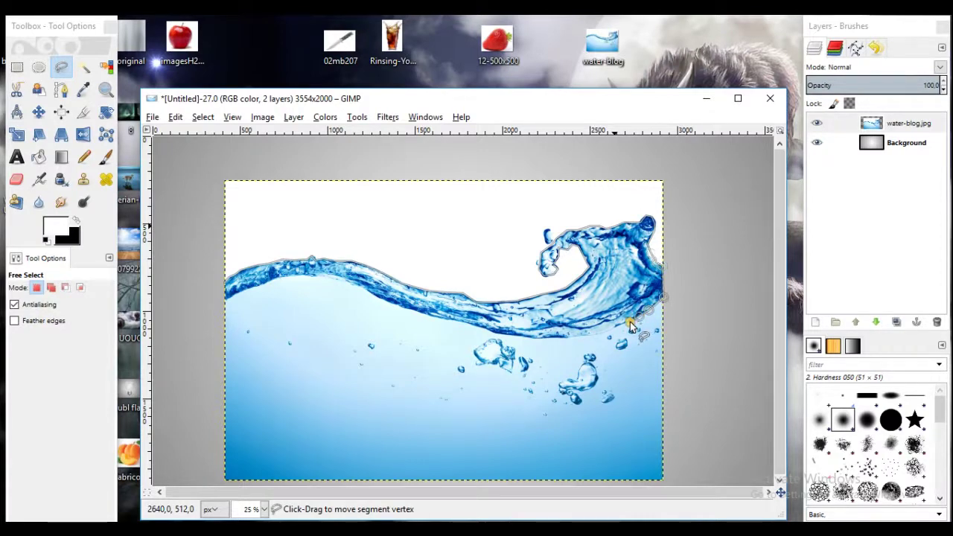
left_click(592, 336)
left_click(579, 335)
left_click(553, 337)
left_click(527, 338)
left_click(516, 336)
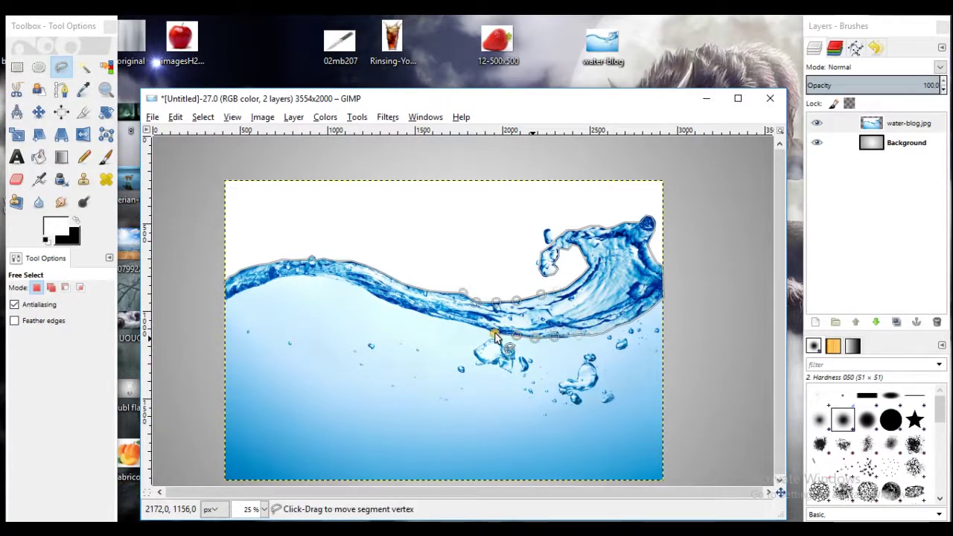
left_click(485, 329)
left_click(464, 323)
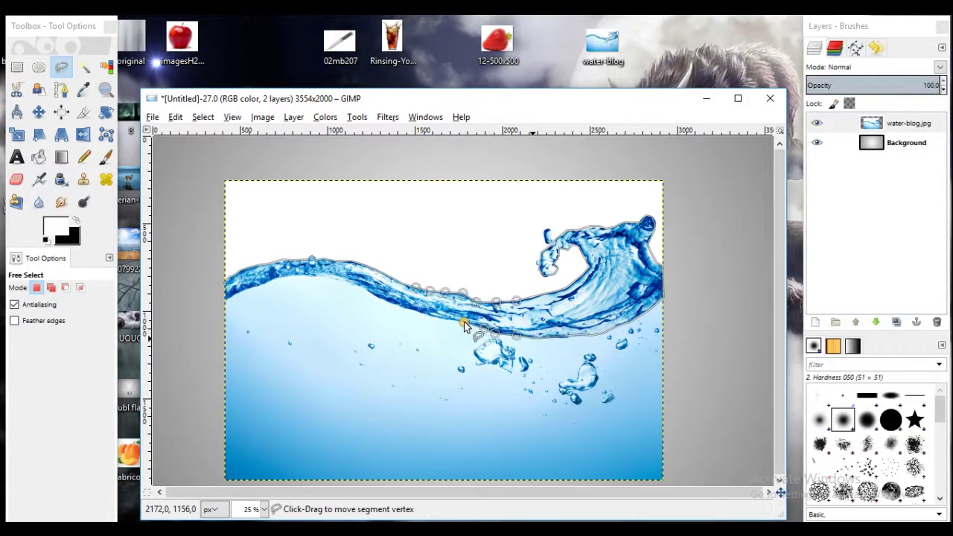
left_click(437, 319)
left_click(426, 315)
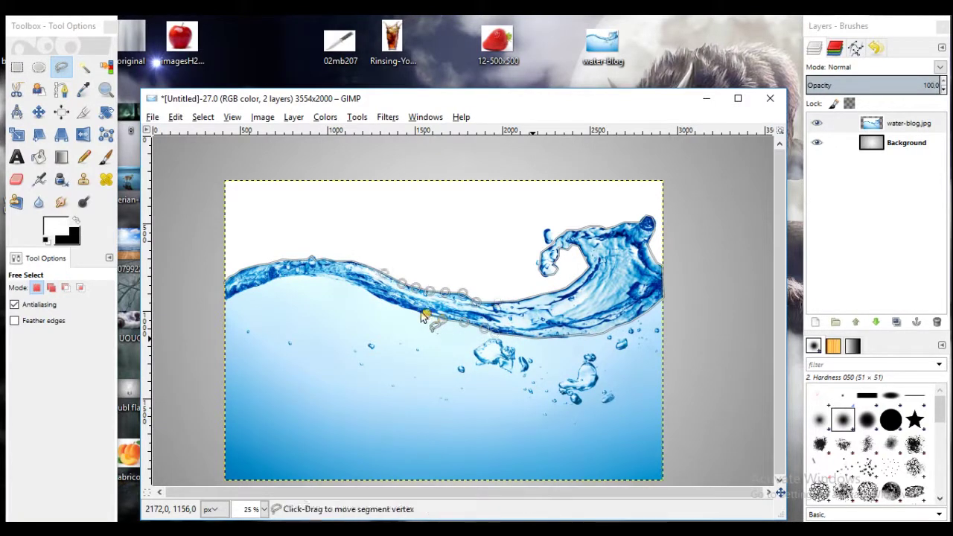
left_click(410, 312)
left_click(396, 308)
left_click(384, 300)
left_click(365, 294)
left_click(343, 283)
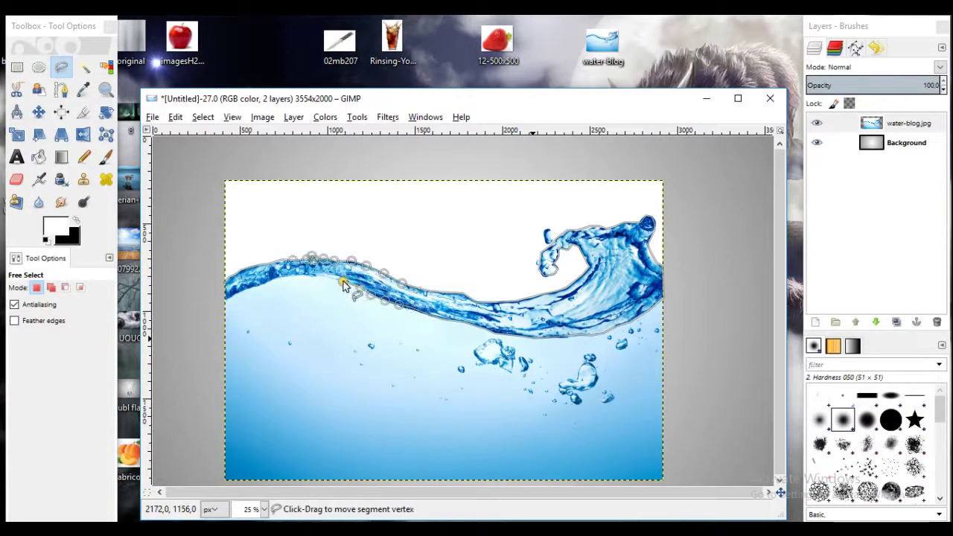
left_click(298, 277)
left_click(271, 279)
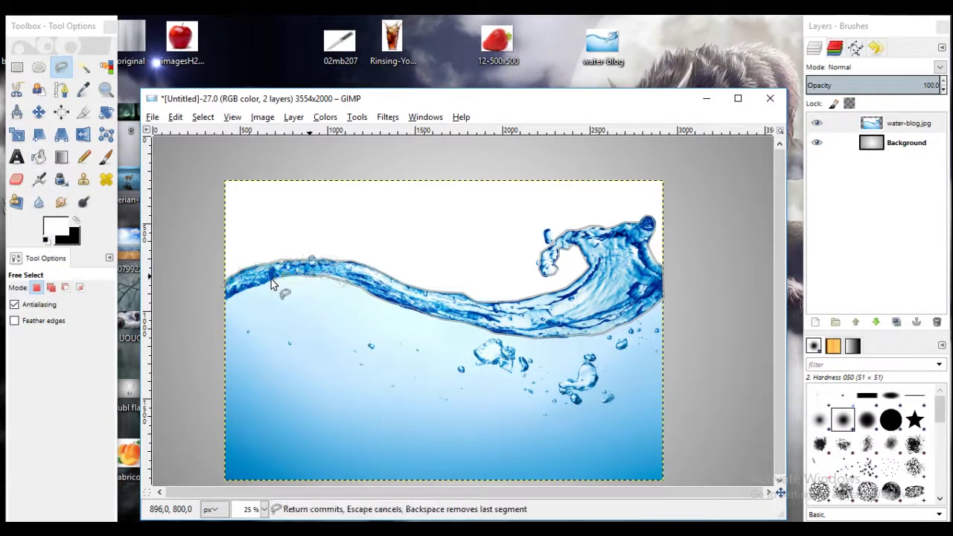
left_click(251, 287)
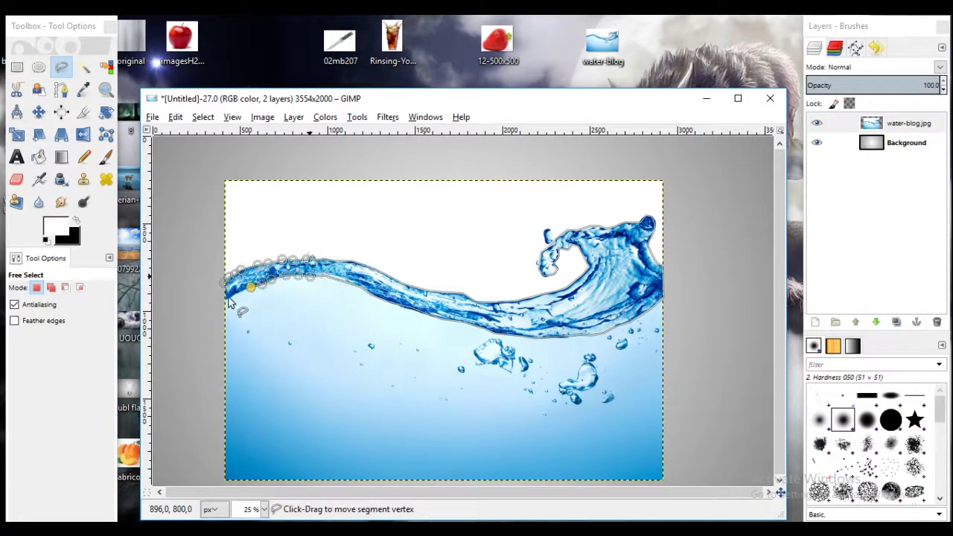
double_click(226, 288)
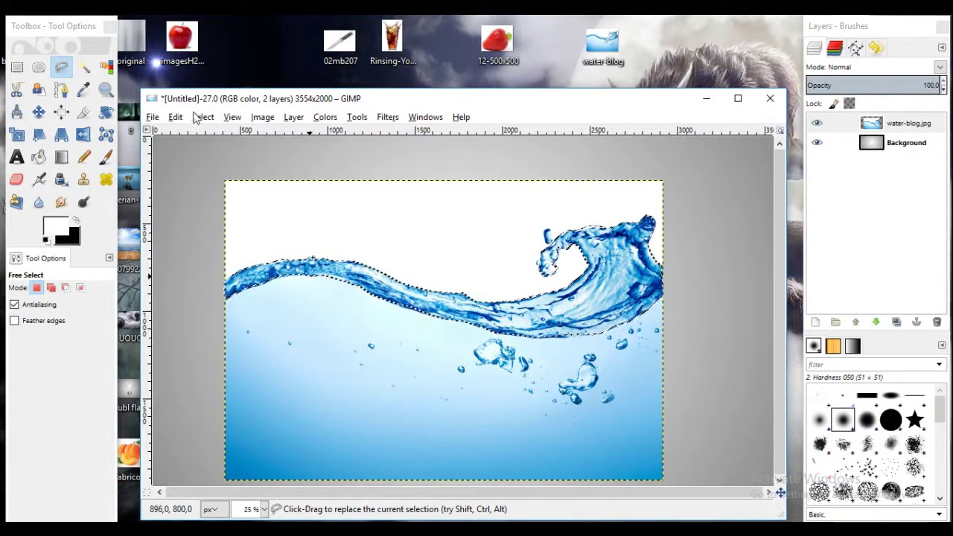
Step: Invert the selection and cut away the water-blog layer's background around the splash
right_click(864, 123)
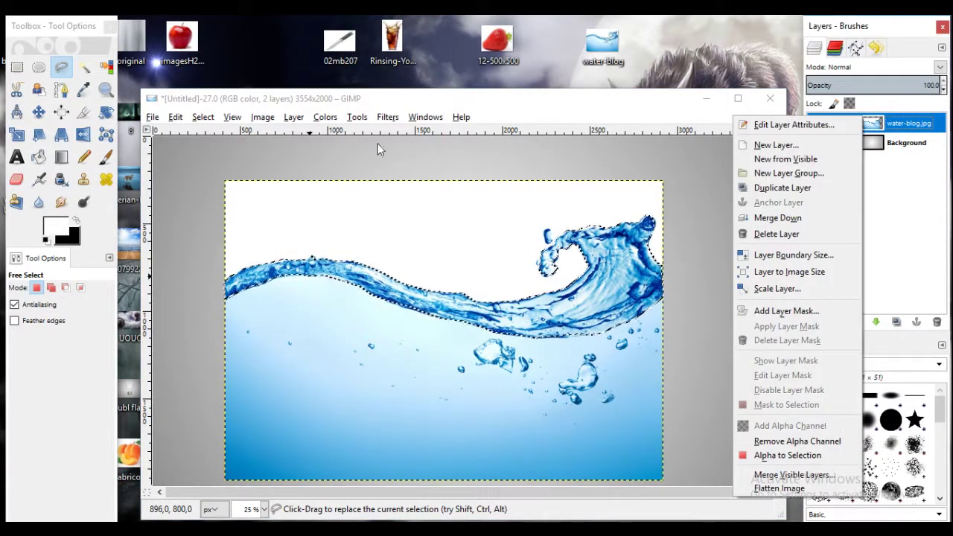
left_click(202, 117)
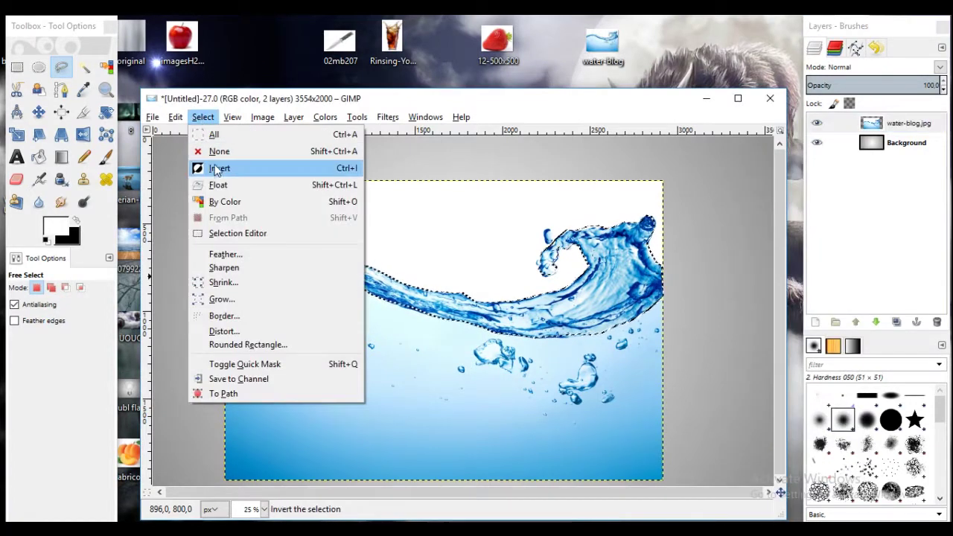
left_click(215, 170)
left_click(175, 117)
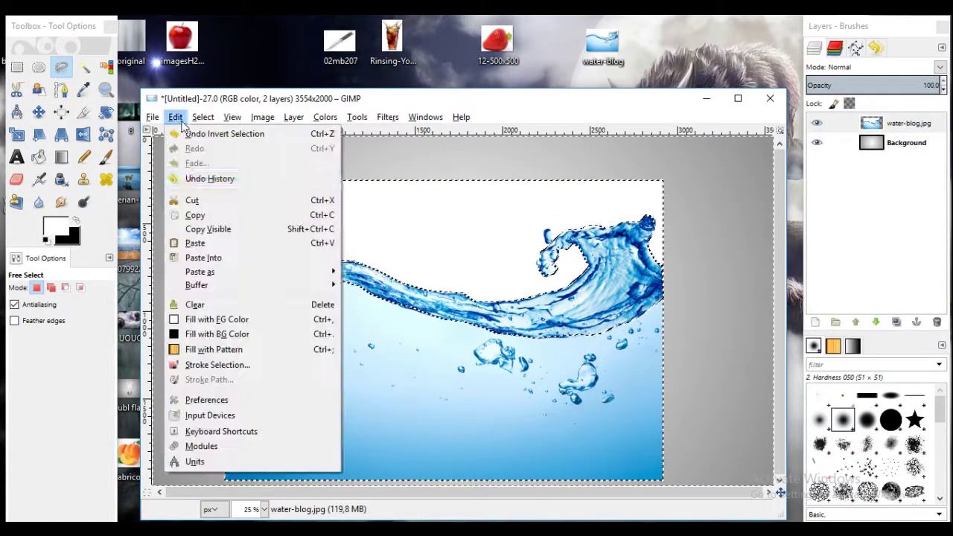
left_click(205, 203)
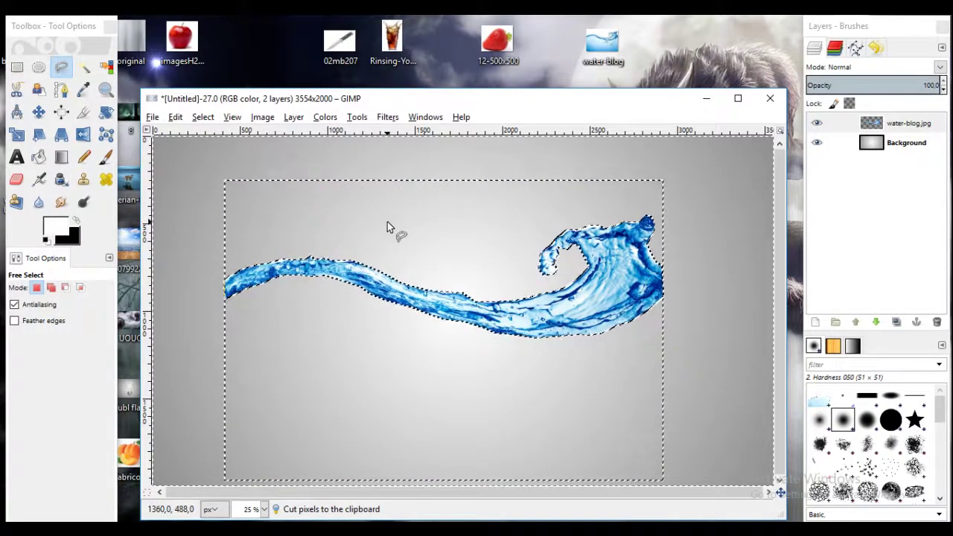
left_click(202, 117)
Step: Invert back onto the splash, shrink the selection by 2 px, and activate water-blog.jpg
left_click(219, 168)
left_click(203, 117)
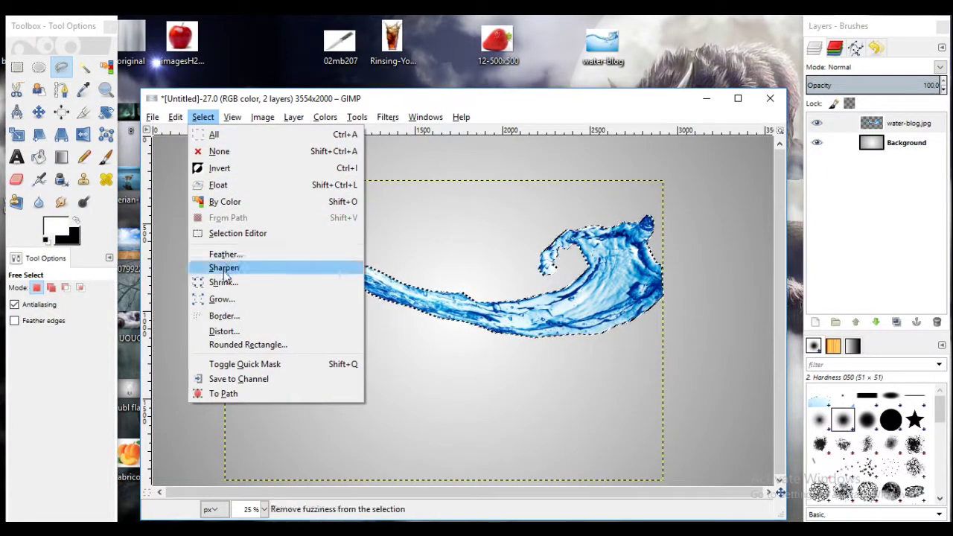
left_click(225, 281)
type("20")
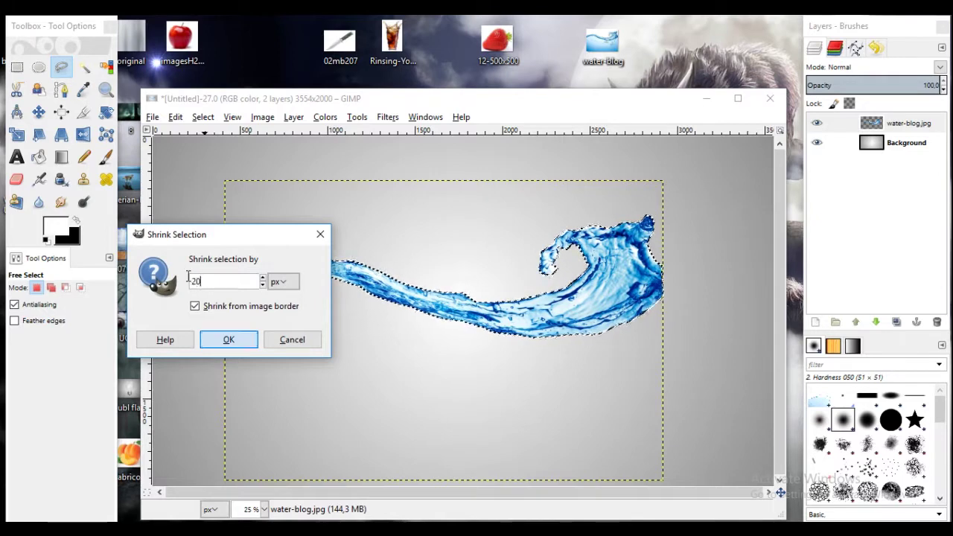
key("Return")
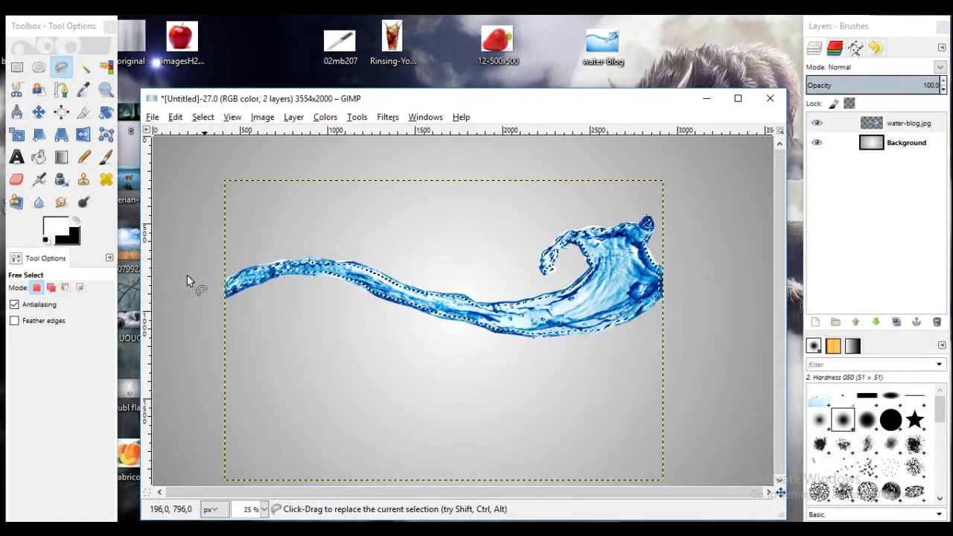
left_click(824, 127)
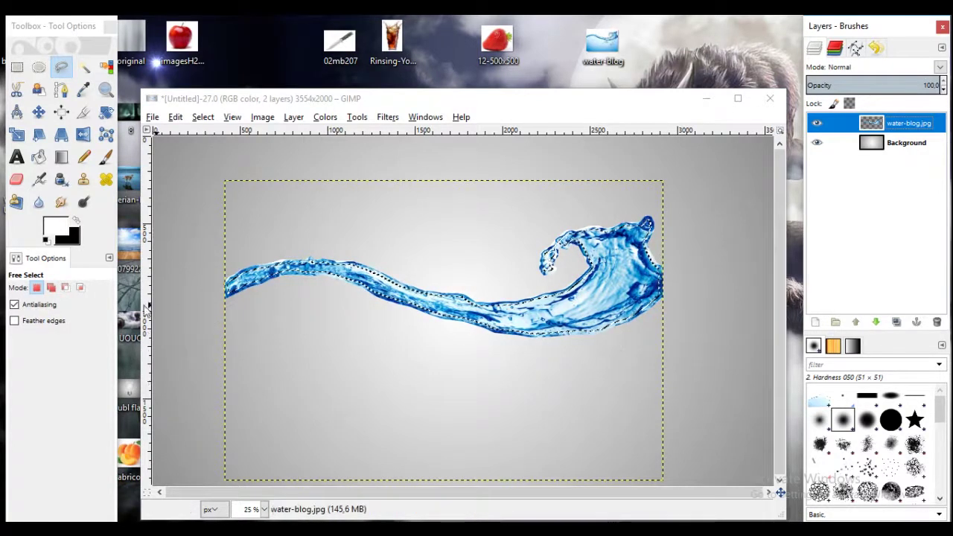
Step: Choose the Airbrush with the 2. Hardness 025 brush and paint at the wave's left tip
left_click(39, 180)
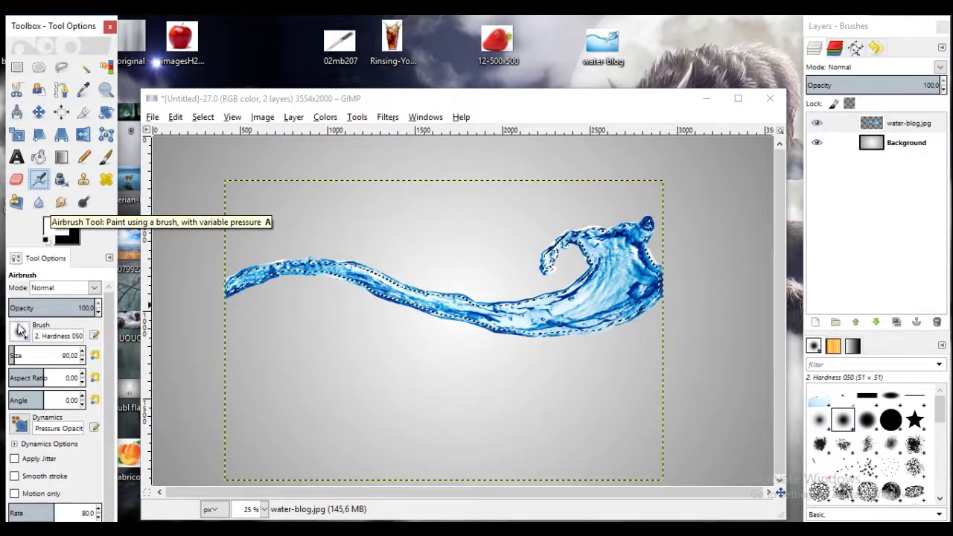
left_click(20, 332)
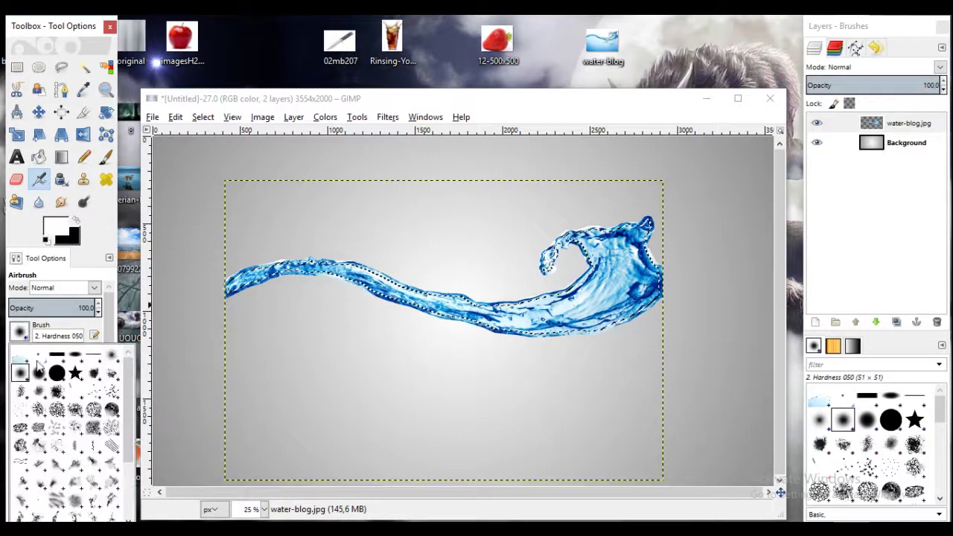
left_click(112, 359)
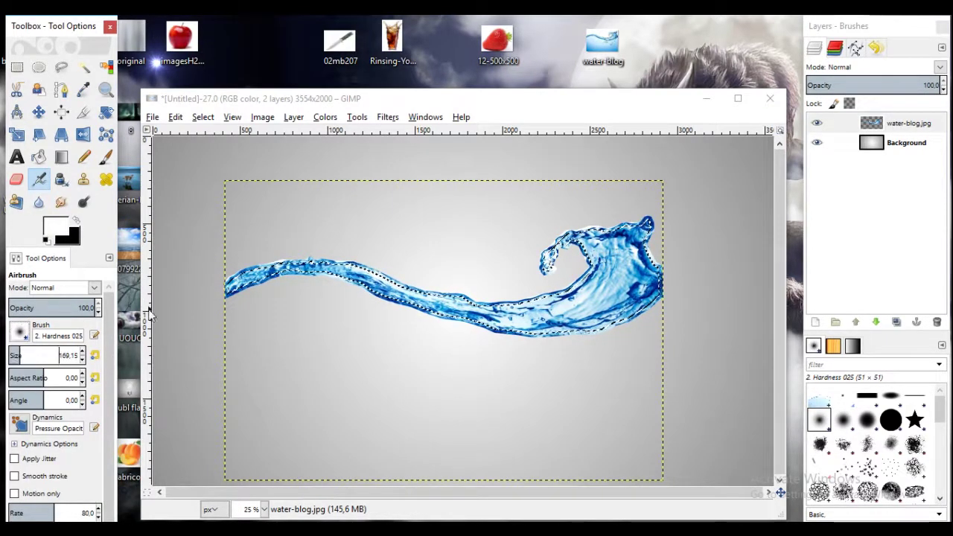
left_click(229, 300)
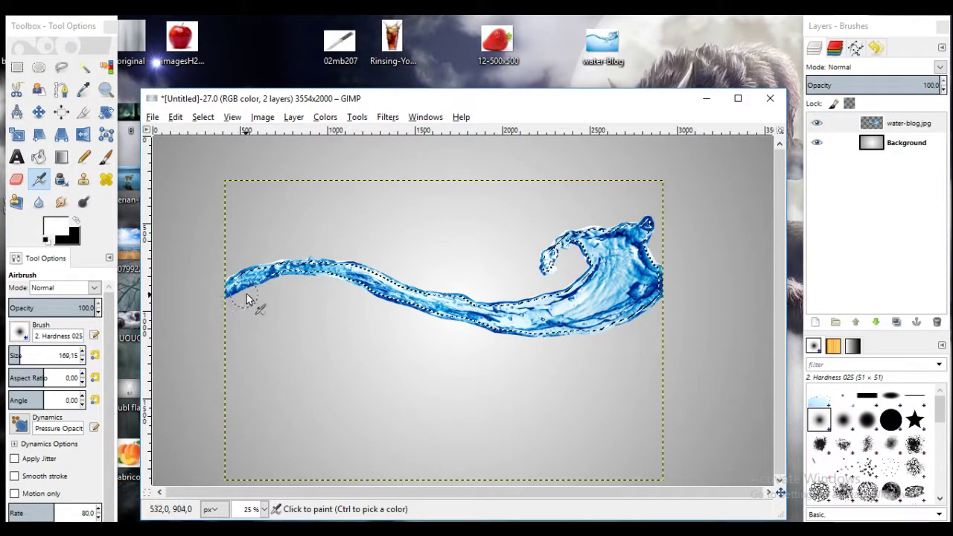
left_click(299, 286)
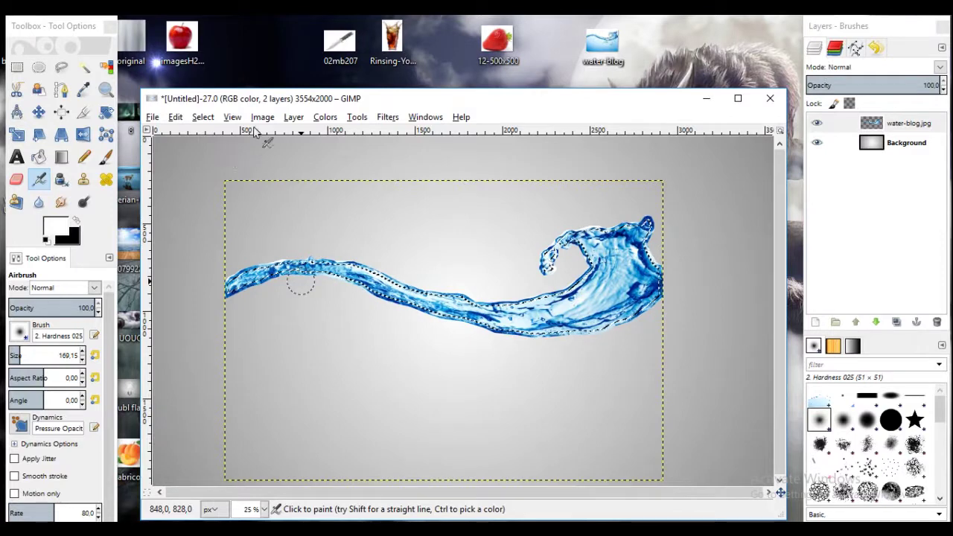
Step: Invert the selection, undo the airbrush stroke, and clear the selection
left_click(204, 118)
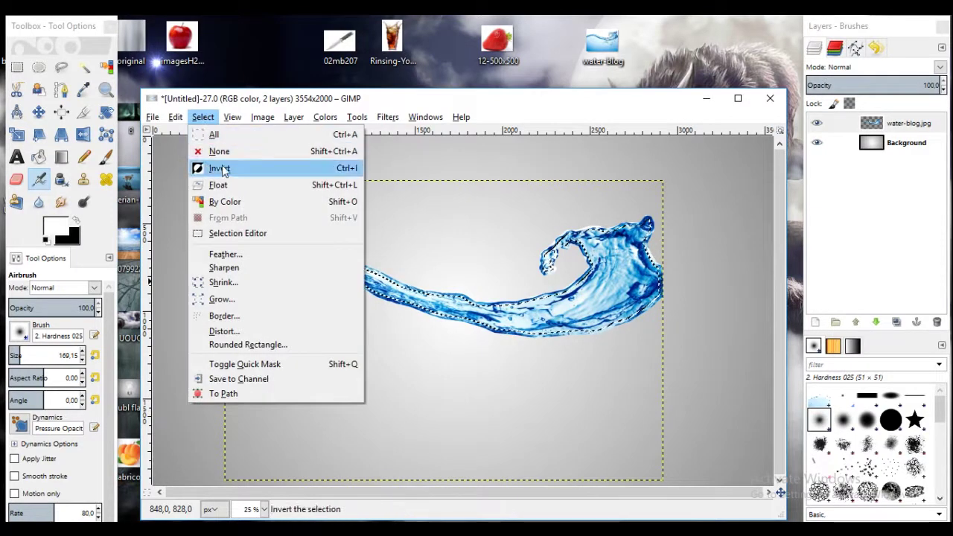
left_click(221, 170)
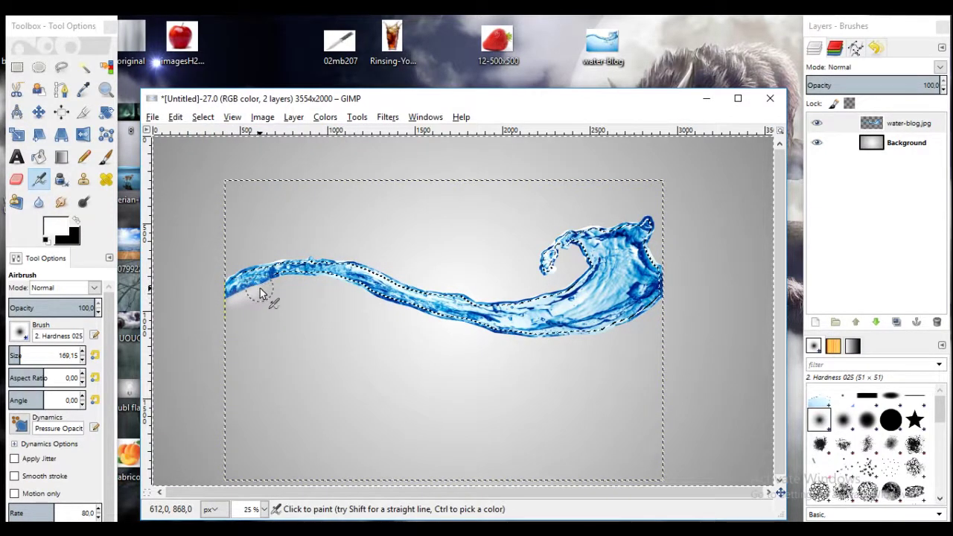
left_click(175, 117)
left_click(181, 134)
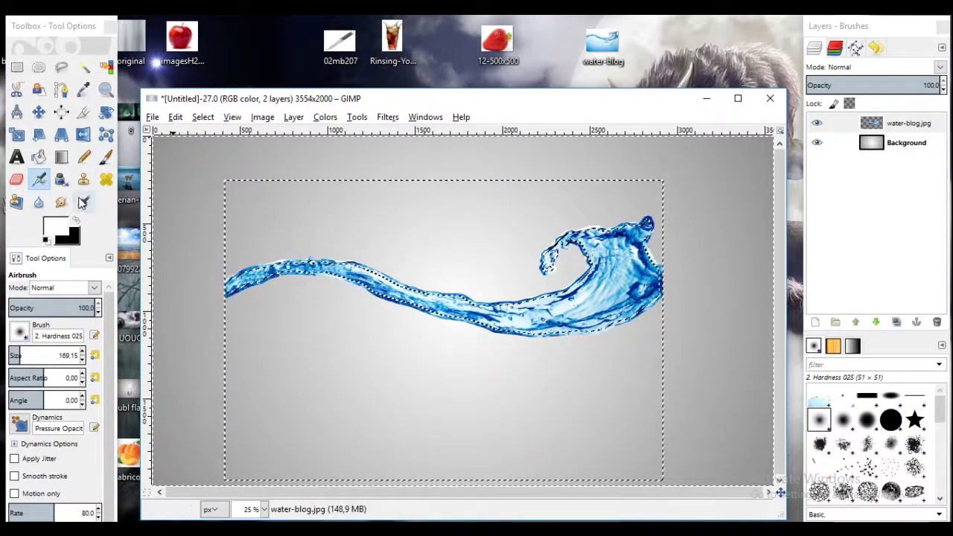
left_click(40, 184)
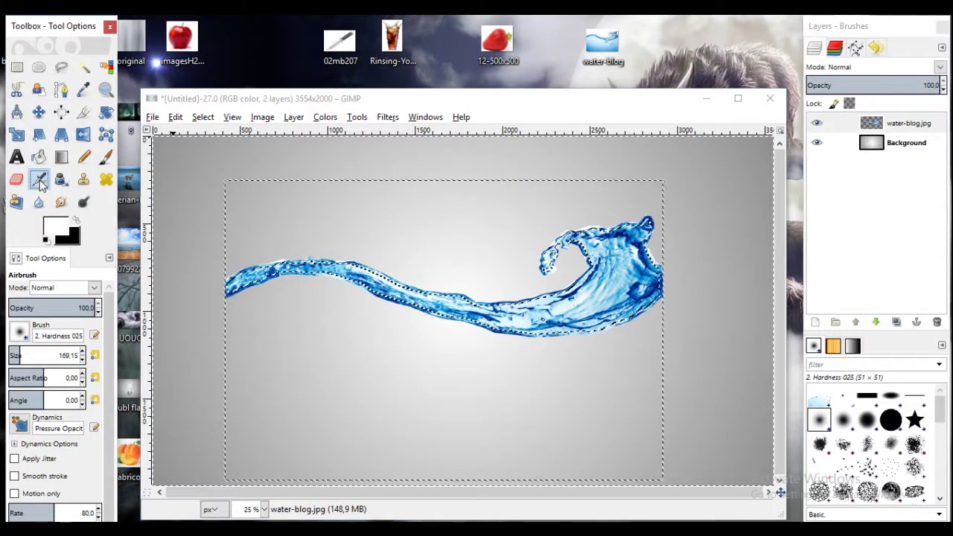
left_click(203, 117)
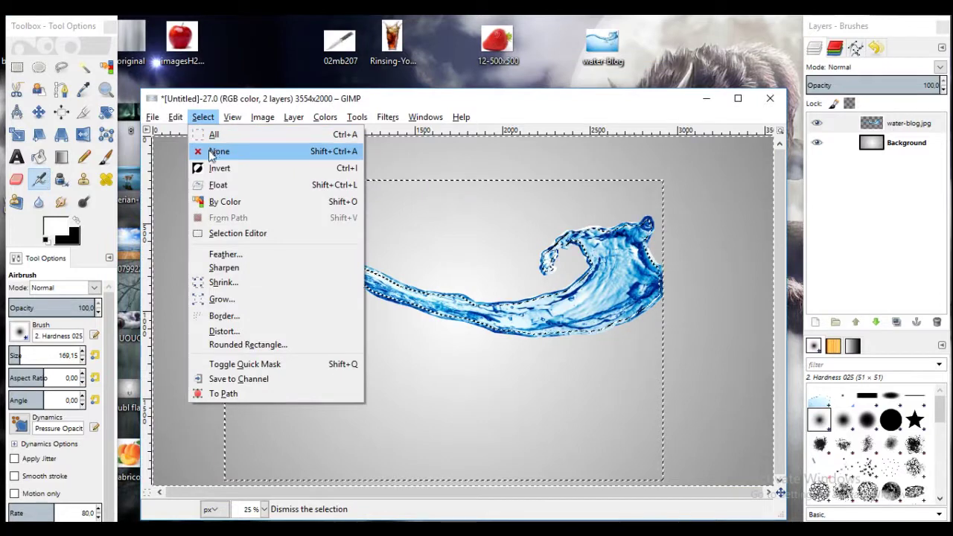
left_click(216, 152)
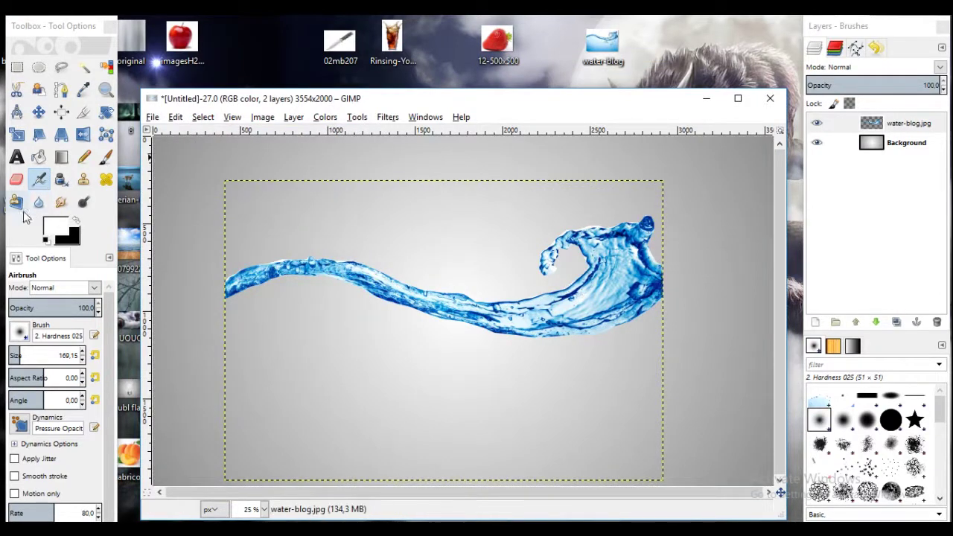
Step: Set the foreground to pure red ff0000 and apply a Gradient Map to the splash
left_click(74, 222)
left_click(56, 226)
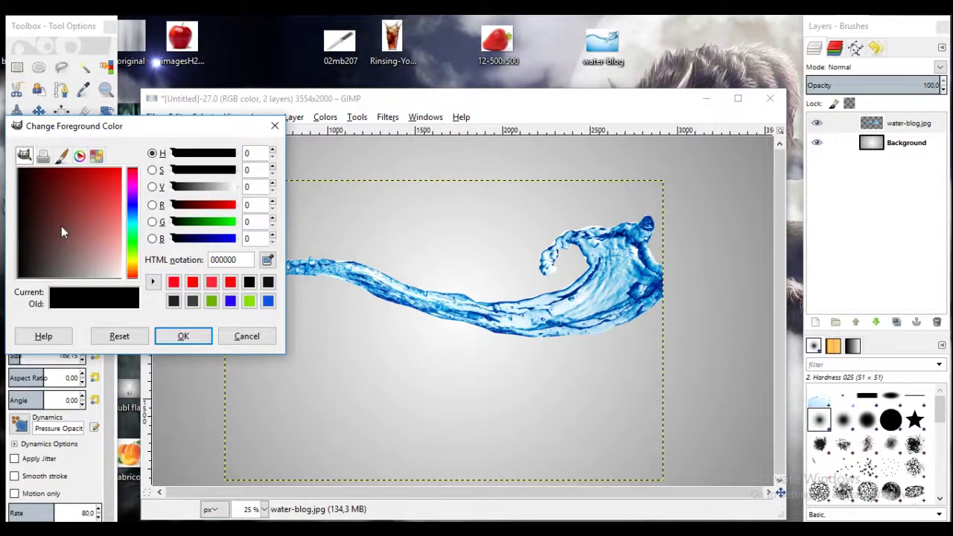
left_click_drag(100, 195, 131, 168)
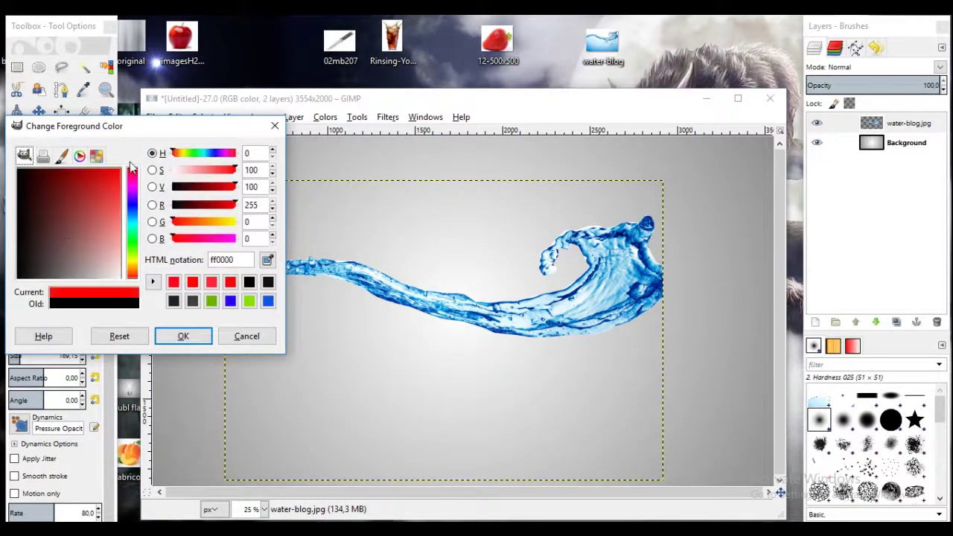
left_click(184, 337)
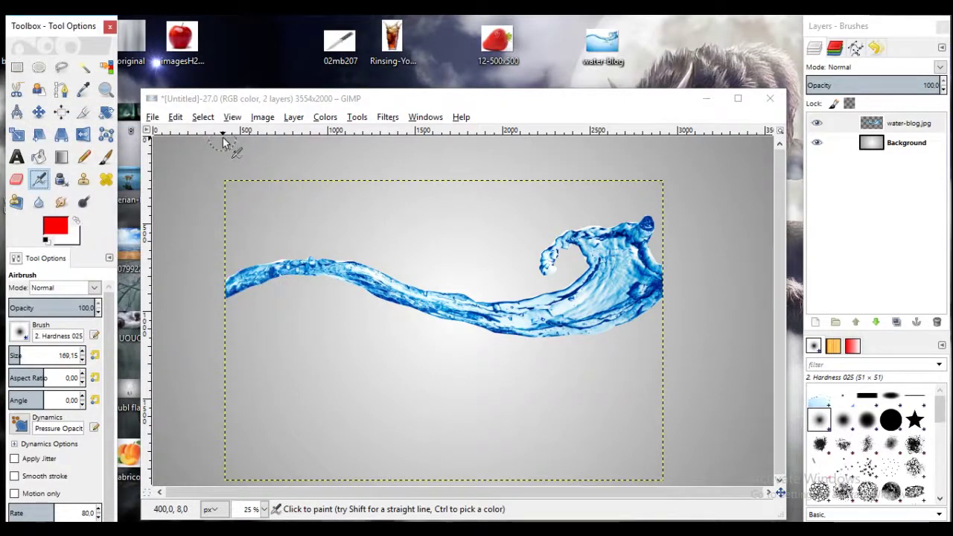
left_click(325, 117)
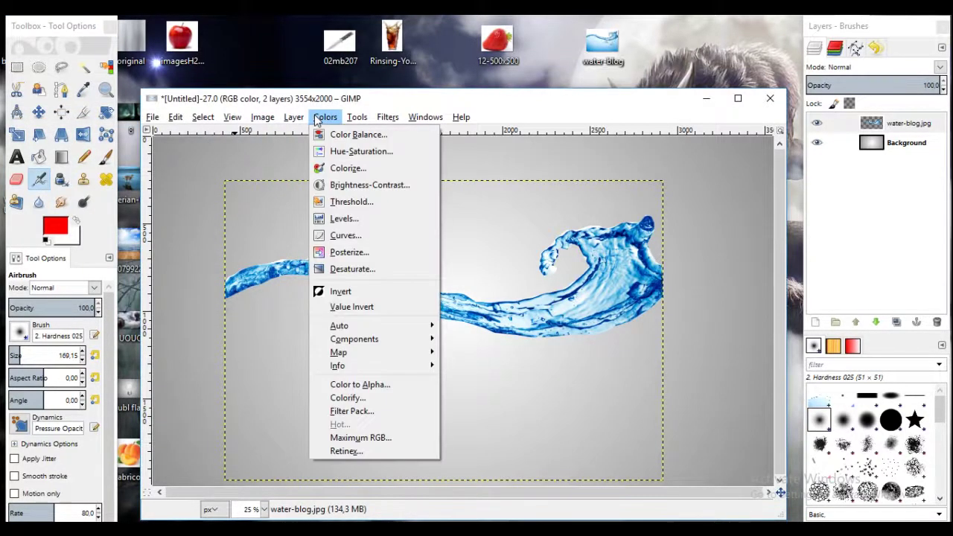
mouse_move(339, 353)
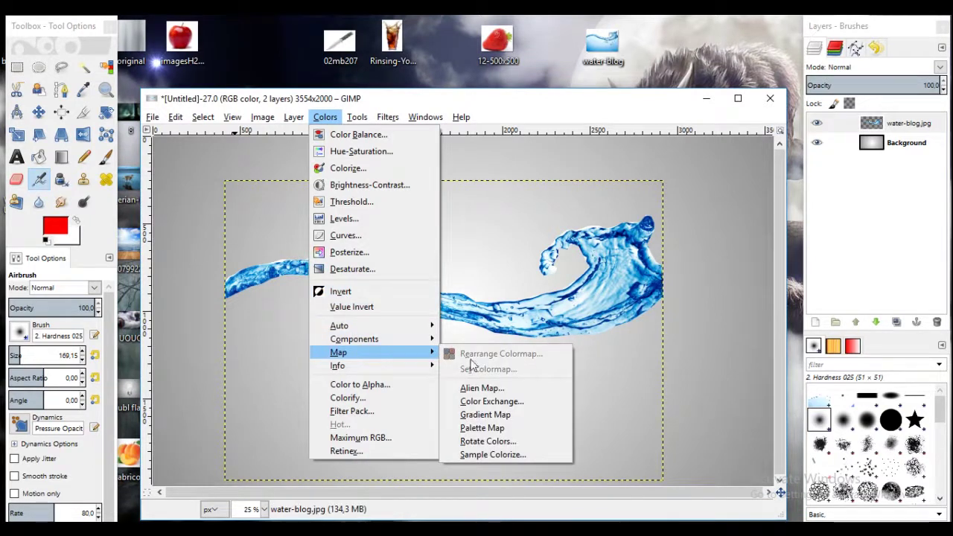
left_click(495, 413)
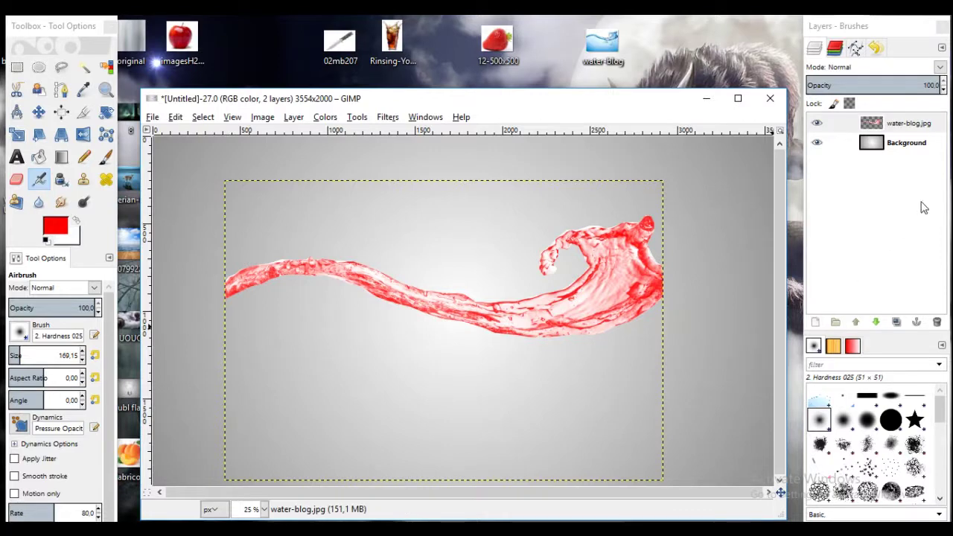
Step: Set the splash layer to Darken only mode and move it right and down
left_click(940, 68)
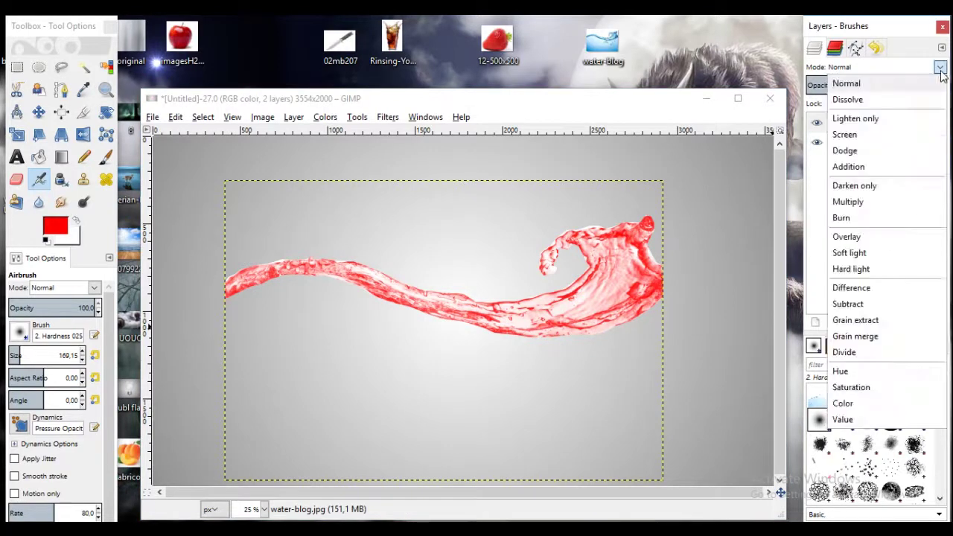
left_click(929, 187)
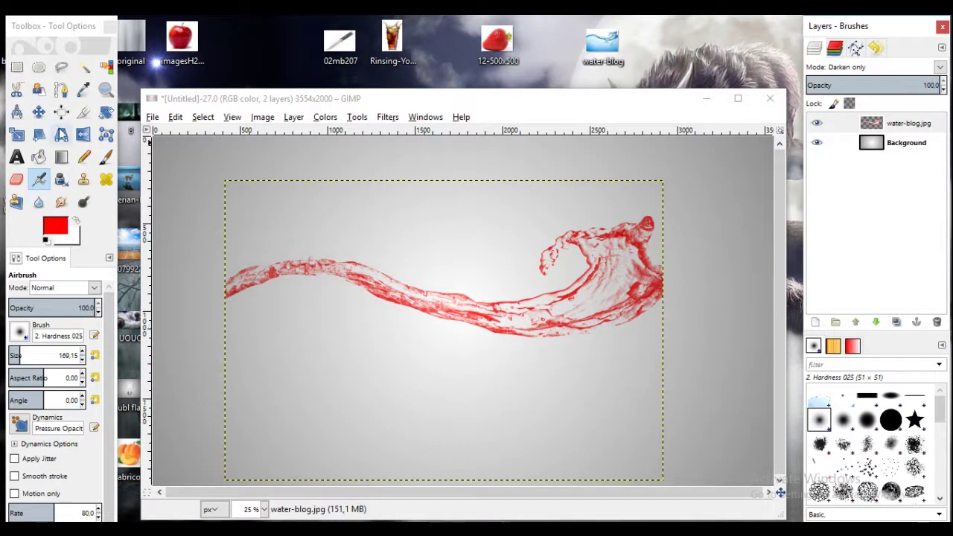
left_click(39, 111)
left_click_drag(381, 300, 462, 340)
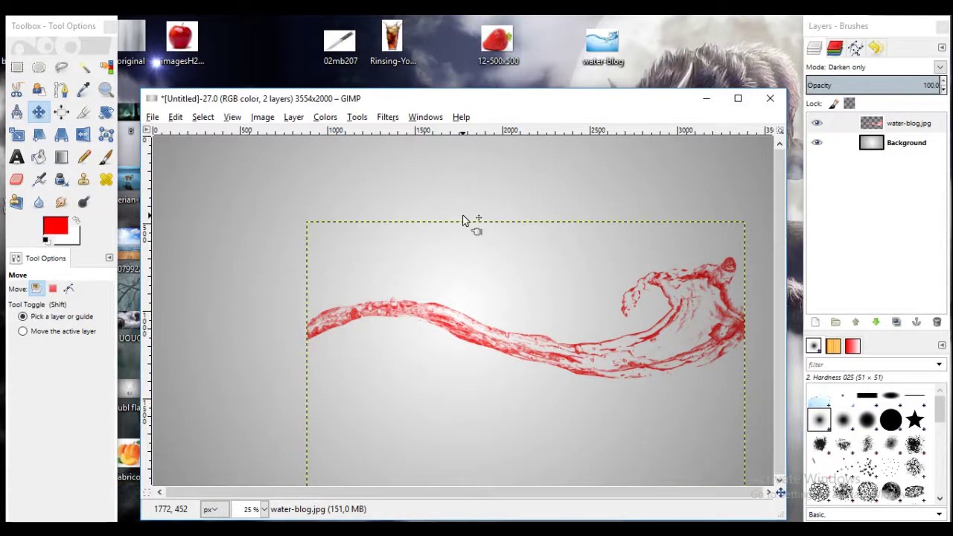
Step: Add the strawberry image as a layer above the splash and scale it up
left_click_drag(462, 221, 463, 220)
left_click_drag(465, 304, 458, 234)
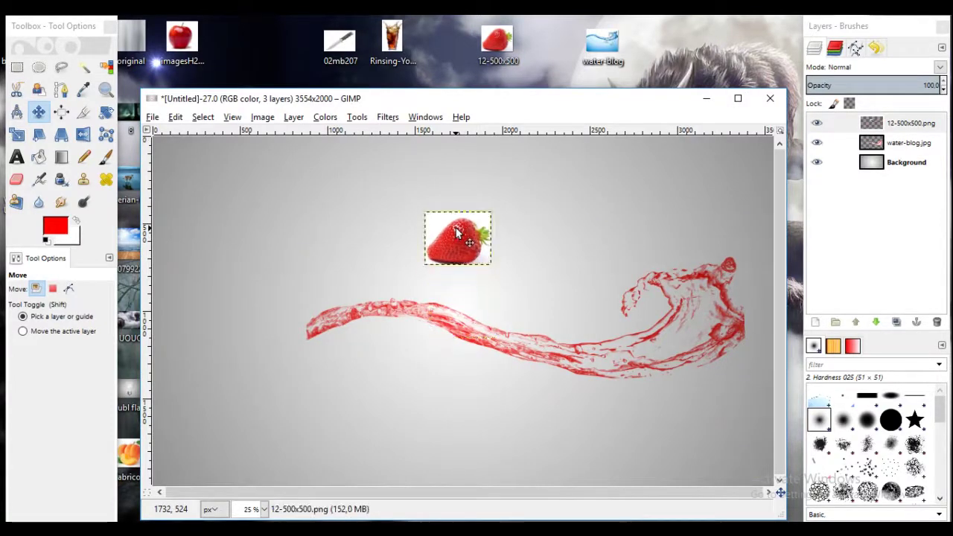
left_click(18, 136)
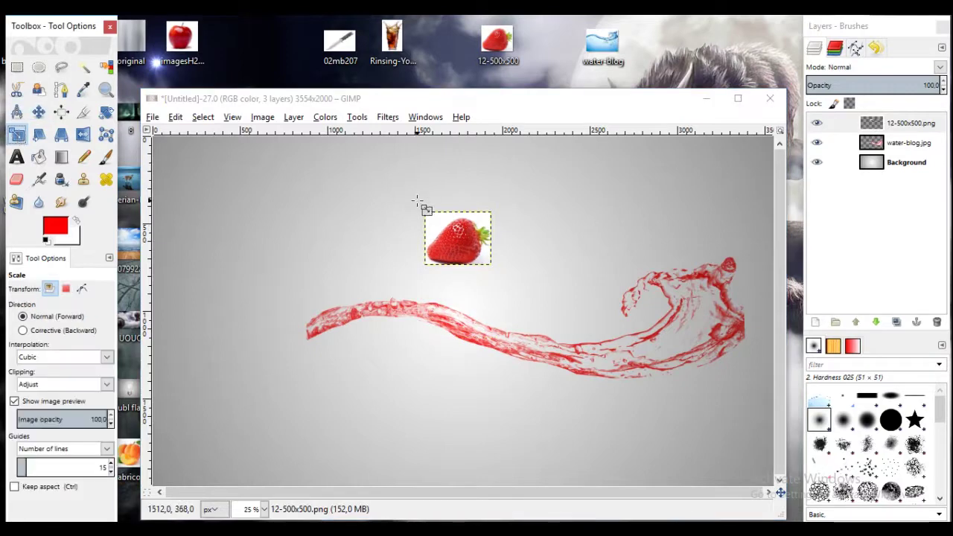
mouse_move(425, 213)
left_mouse_down()
mouse_move(372, 175)
mouse_move(322, 155)
left_mouse_up()
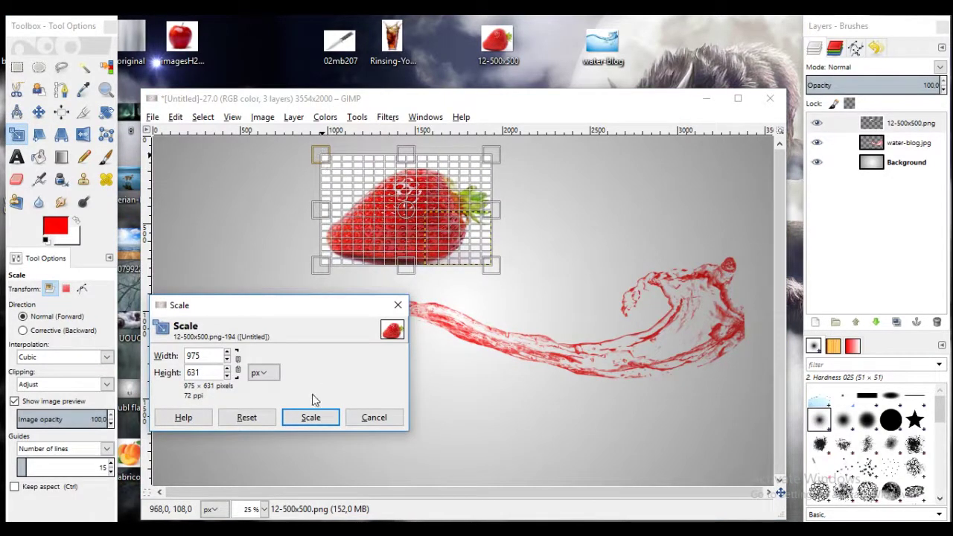
left_click(311, 417)
Step: Flip the strawberry horizontally, place it at the splash's left end, and set Darken only
left_click(38, 112)
left_click_drag(428, 221, 459, 235)
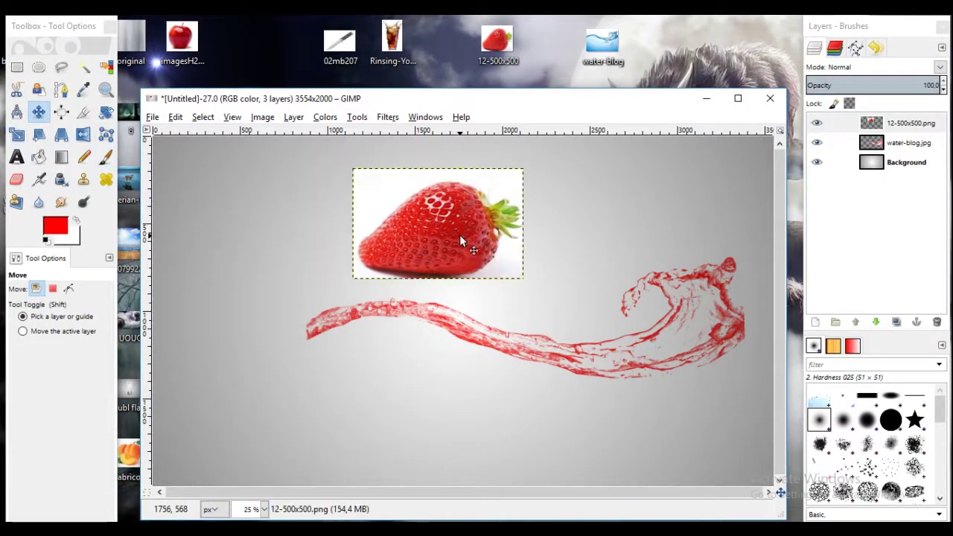
left_click(84, 135)
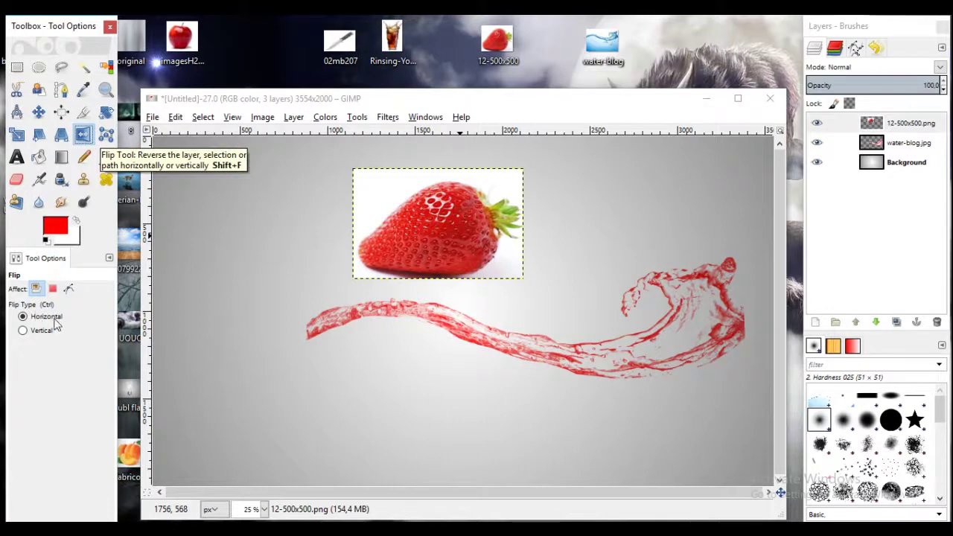
left_click(397, 226)
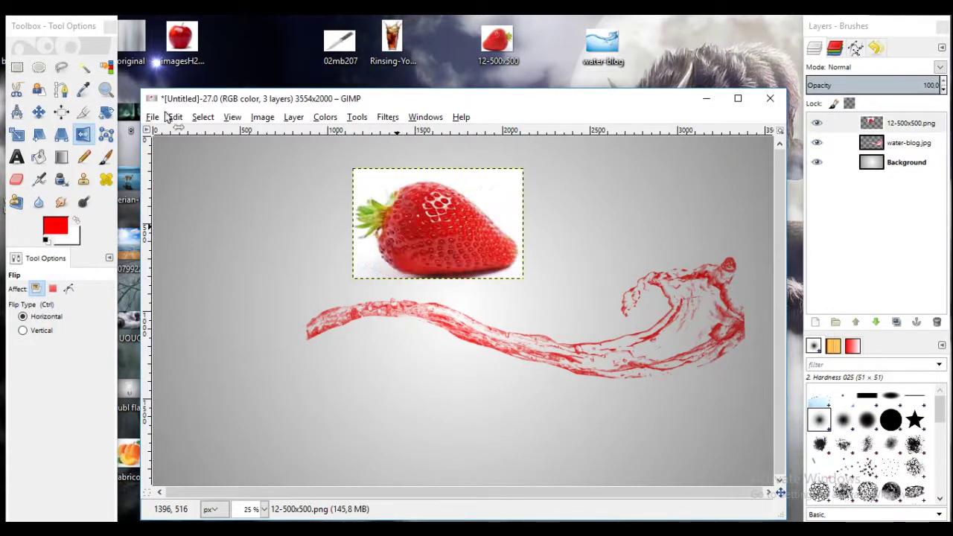
left_click(38, 112)
left_click_drag(395, 248, 250, 320)
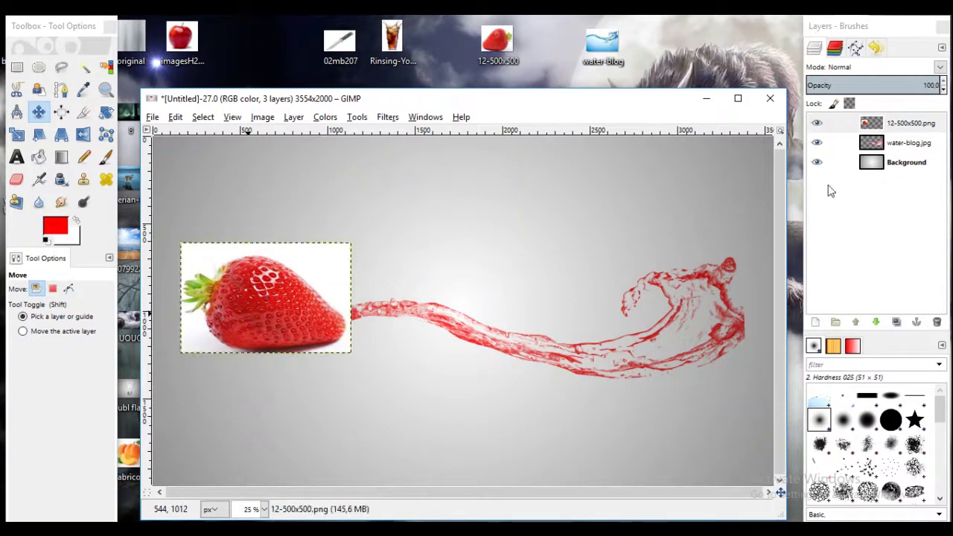
left_click(940, 67)
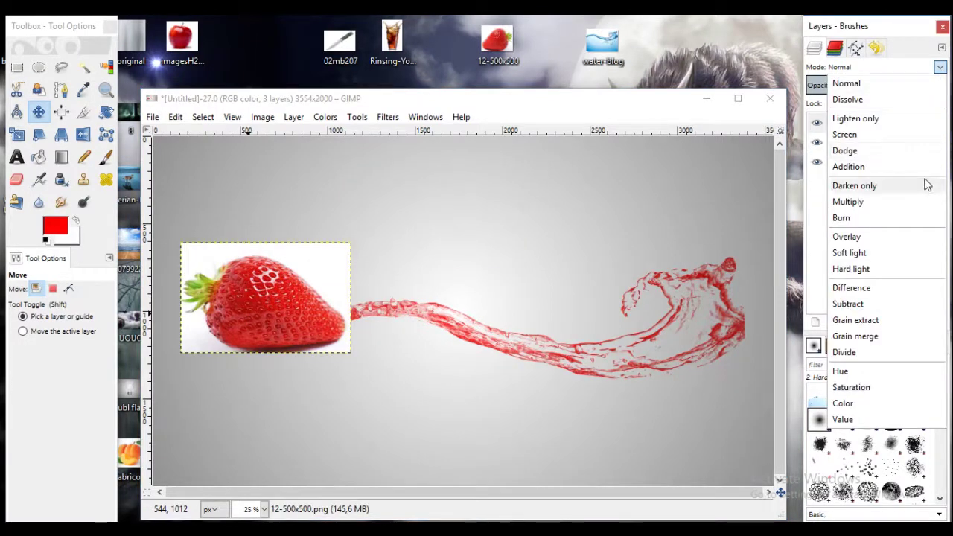
left_click(931, 185)
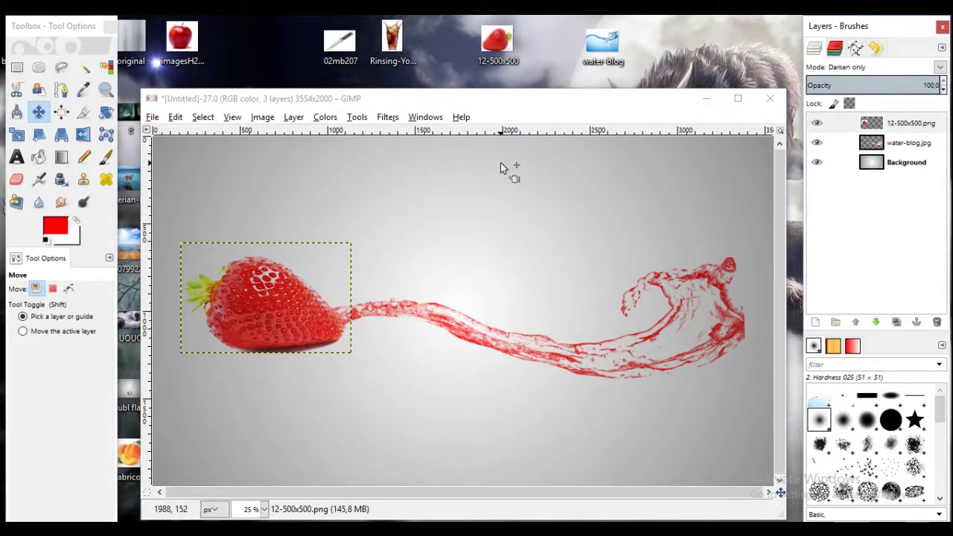
left_click(388, 118)
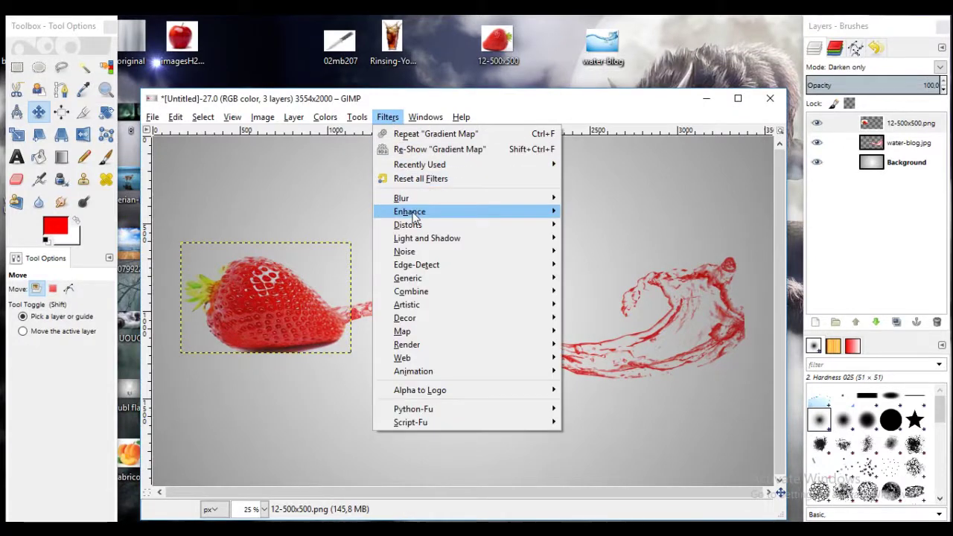
mouse_move(408, 225)
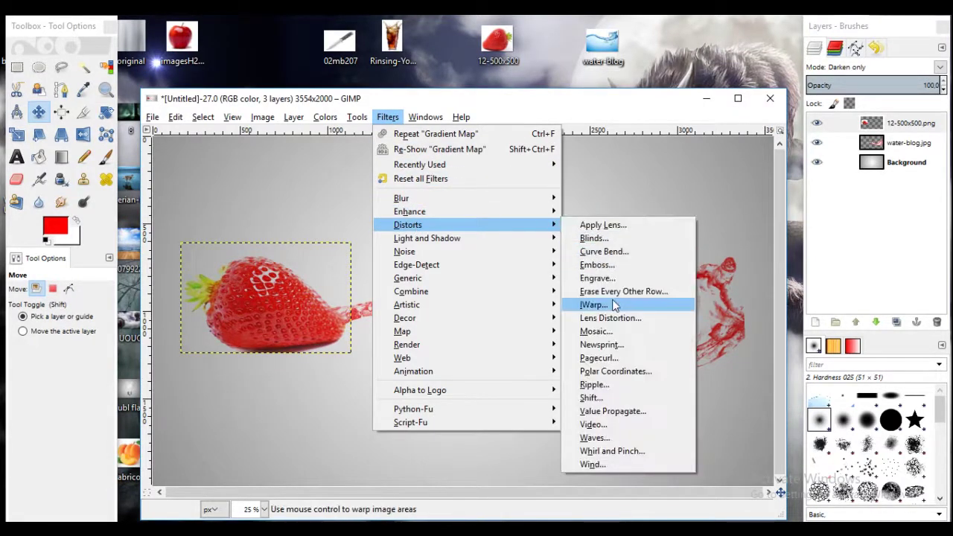
Step: Twist the strawberry's right side into a curl using IWarp's Swirl CCW mode
left_click(612, 303)
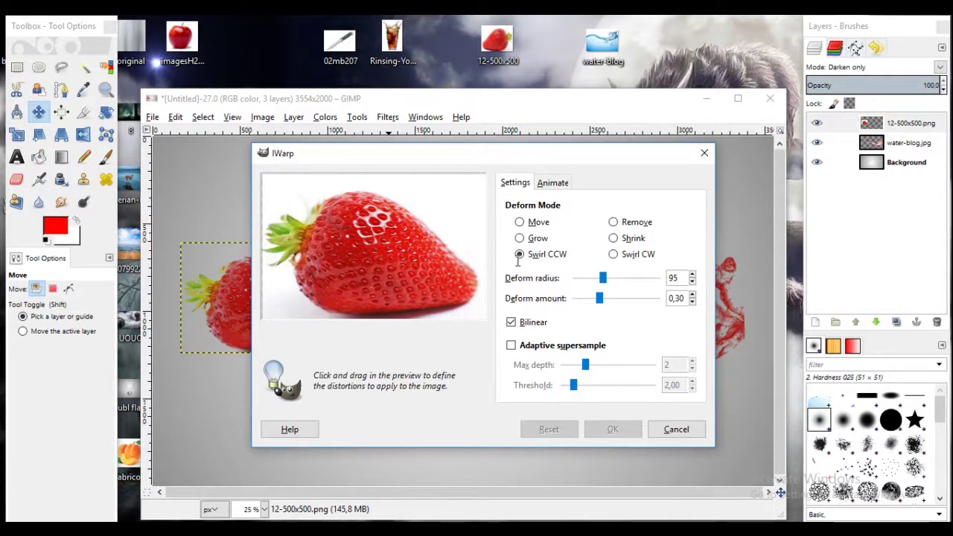
left_click_drag(459, 244, 440, 266)
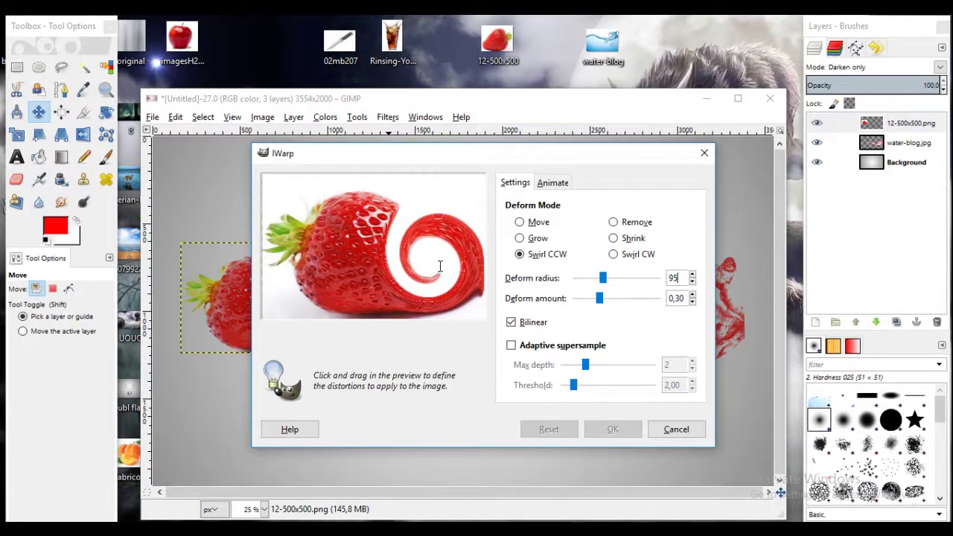
left_click_drag(440, 266, 440, 266)
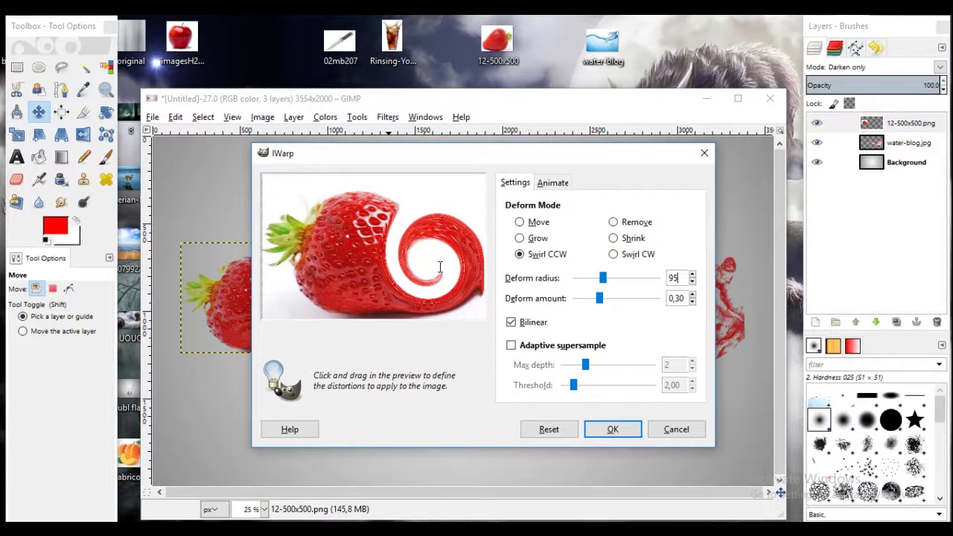
key("Return")
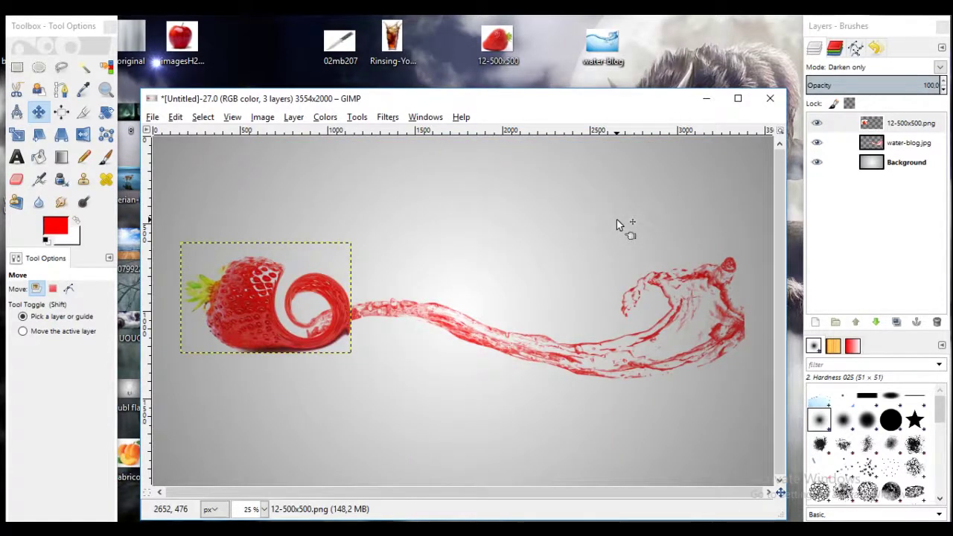
Step: Hide and reshow the strawberry layer to check the swirl result
left_click(818, 124)
left_click(817, 123)
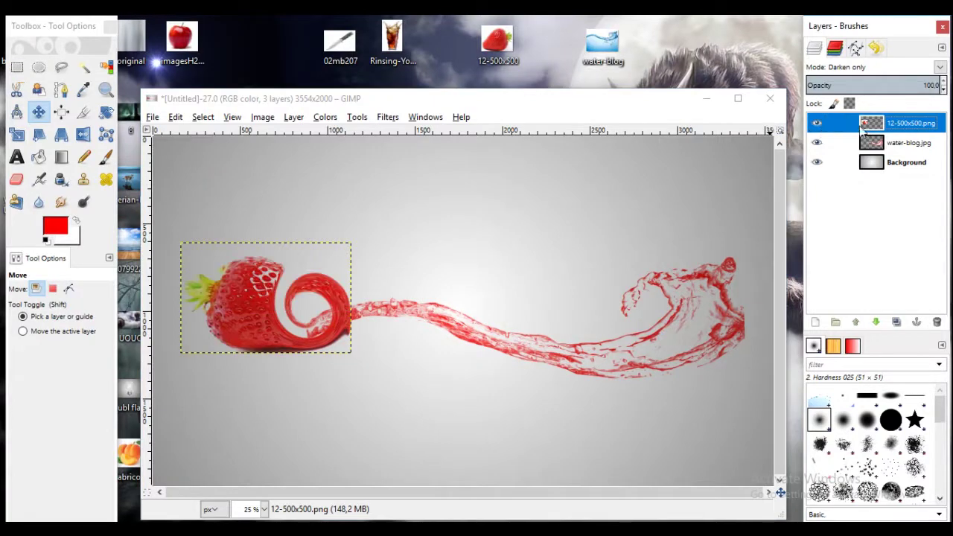
right_click(893, 128)
key("Escape")
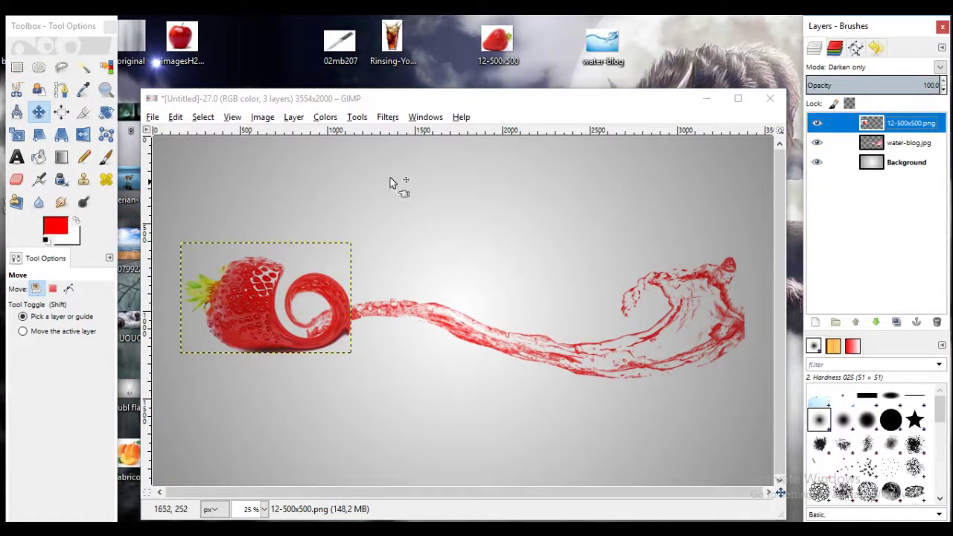
left_click(38, 67)
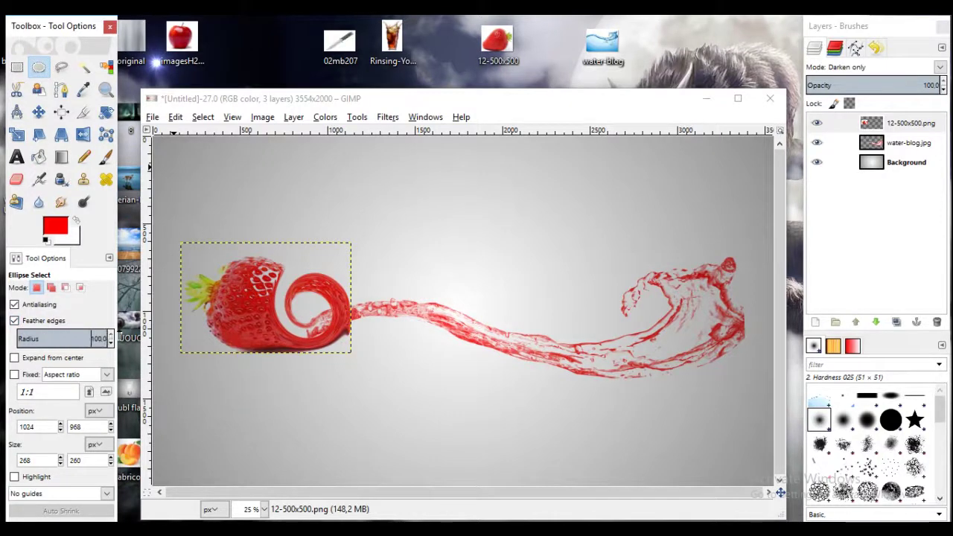
Step: Cut away the swirl's curl through an unfeathered ellipse selection, then deselect
left_click(14, 320)
left_click_drag(298, 268, 386, 344)
left_click_drag(347, 310, 327, 298)
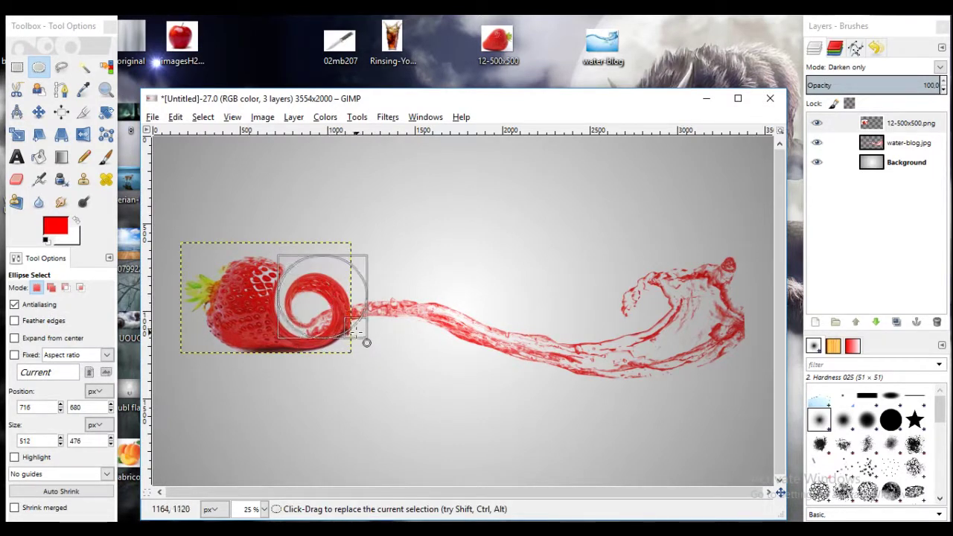
left_click_drag(354, 332, 338, 327)
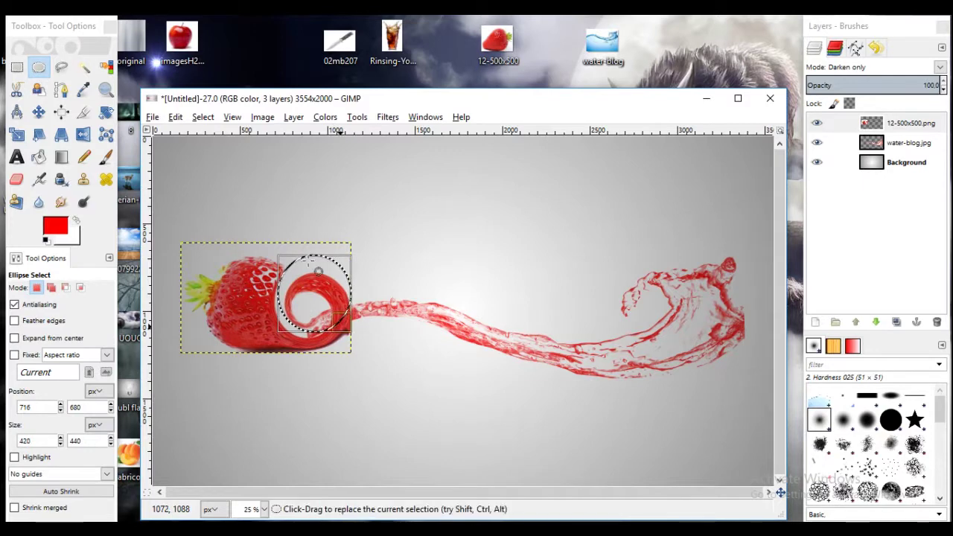
left_click_drag(306, 259, 288, 269)
left_click(175, 117)
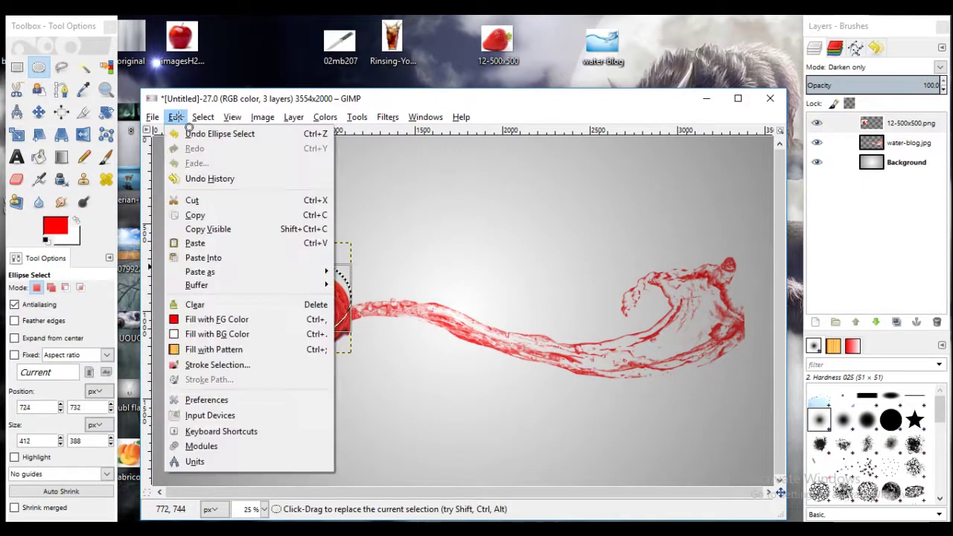
left_click(191, 200)
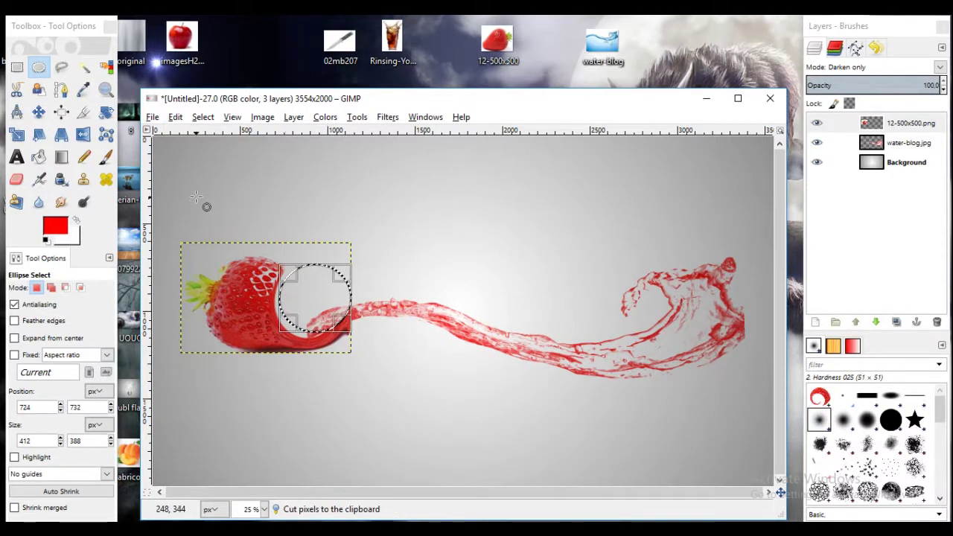
left_click(203, 117)
left_click(211, 150)
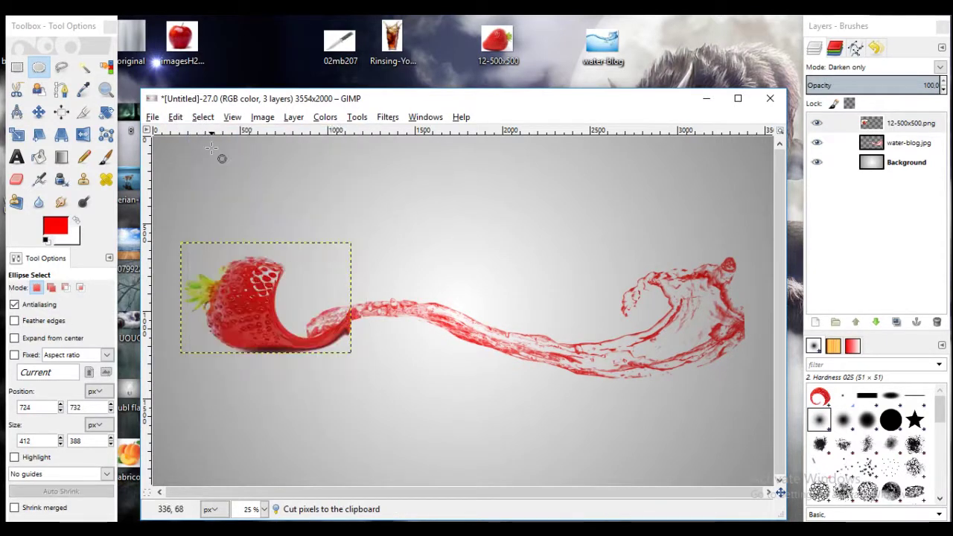
Step: Raise the strawberry layer higher on the canvas
left_click(16, 112)
left_click(38, 112)
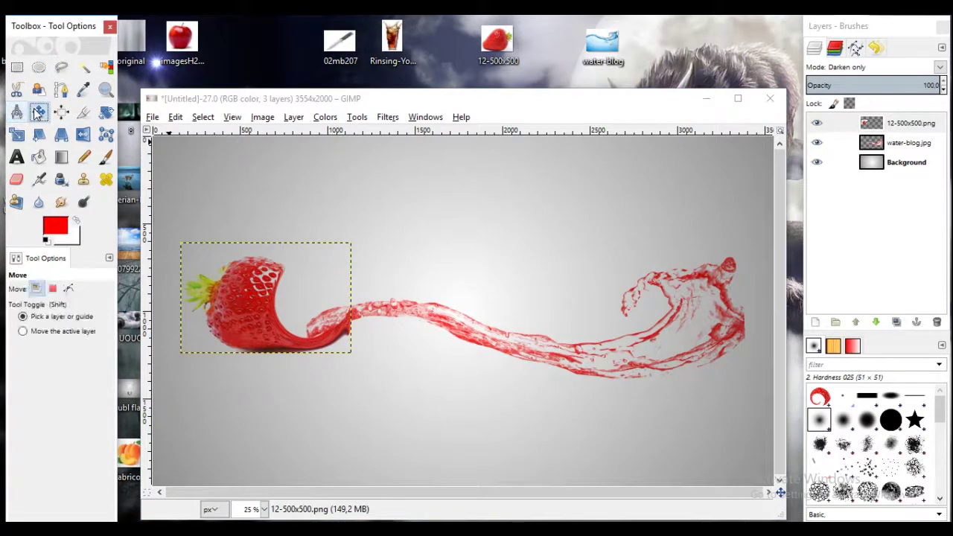
left_click_drag(226, 313, 229, 251)
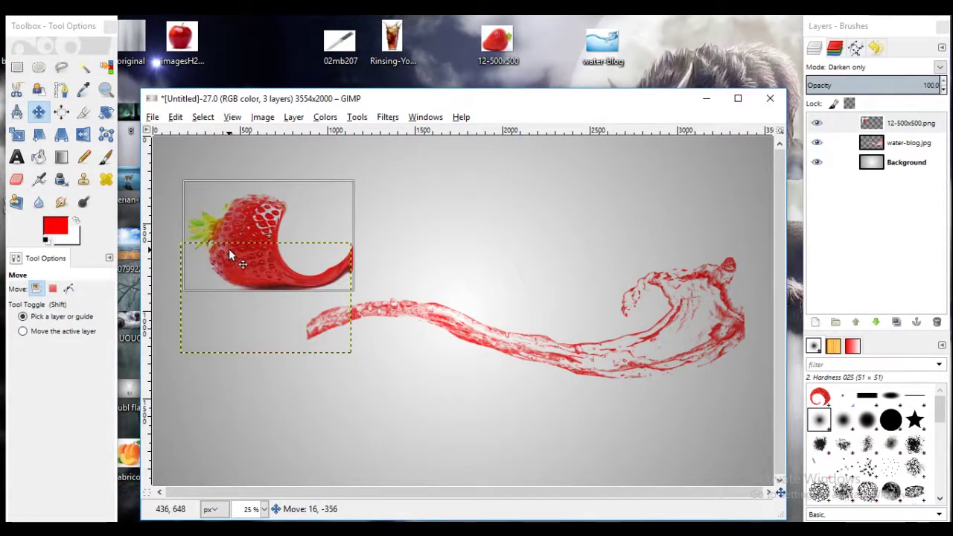
Step: Fade the tail's end with three cuts through a feathered ellipse selection, then deselect
left_click(38, 67)
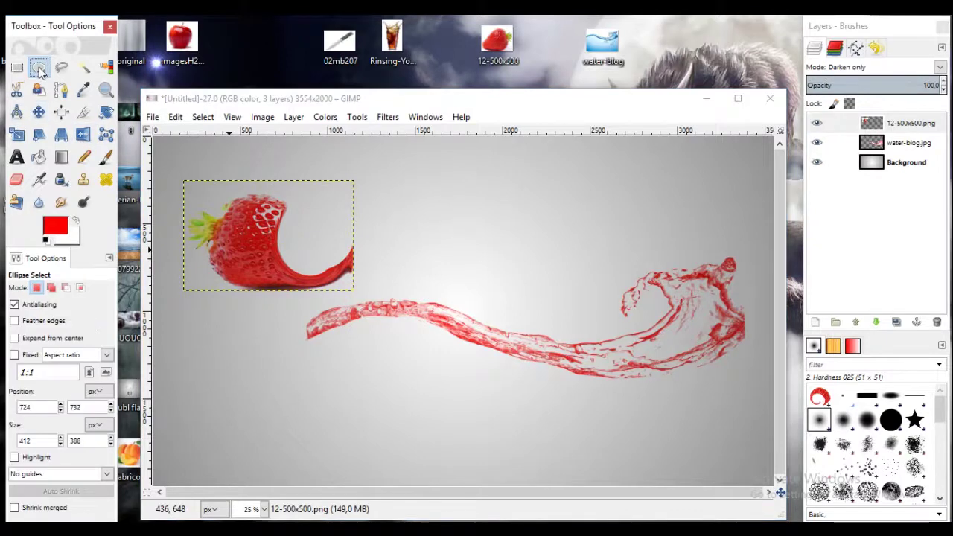
left_click(15, 321)
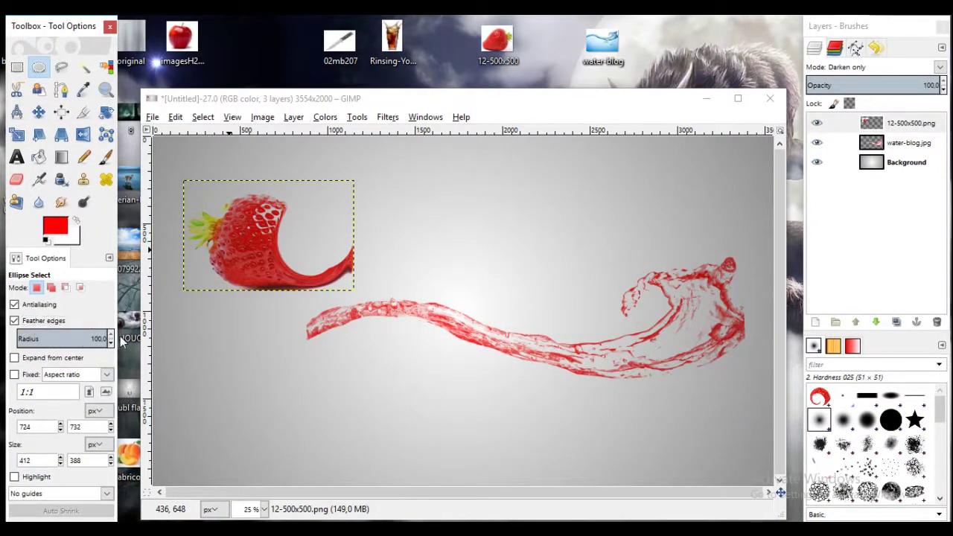
left_click_drag(341, 230, 382, 272)
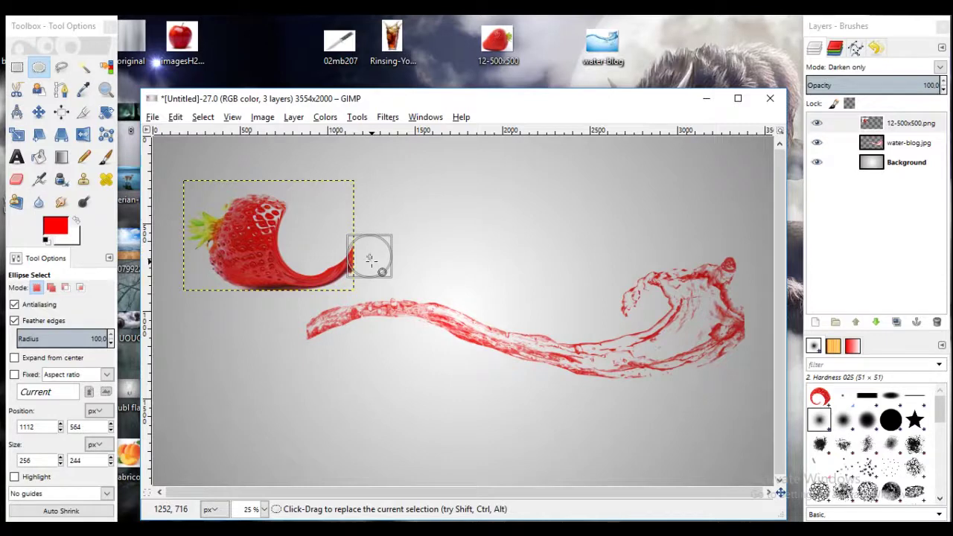
left_click(175, 117)
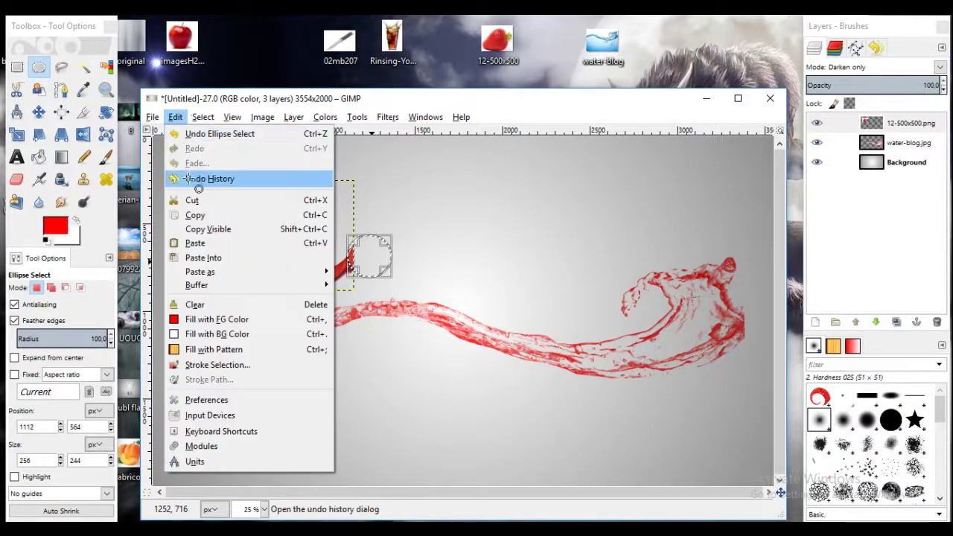
left_click(192, 198)
left_click(177, 118)
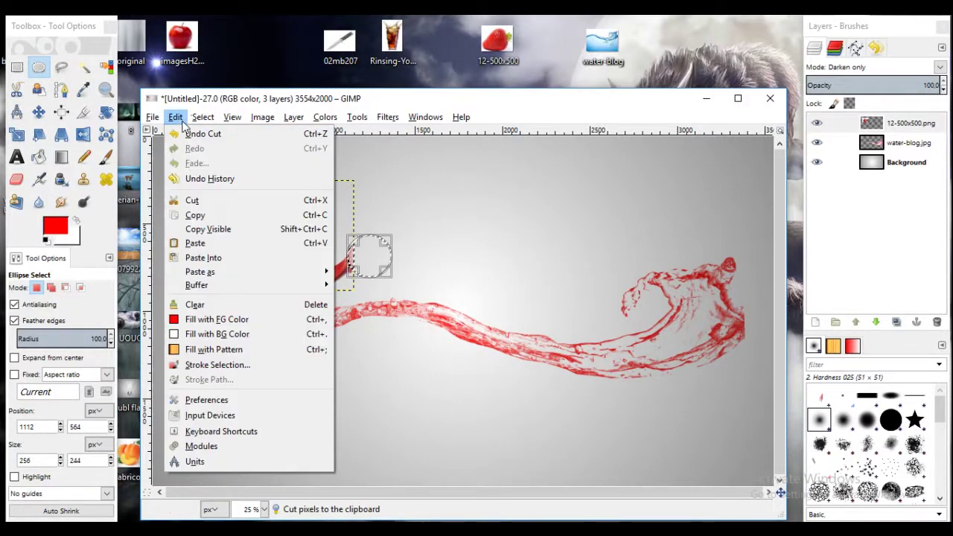
left_click(192, 197)
left_click(177, 118)
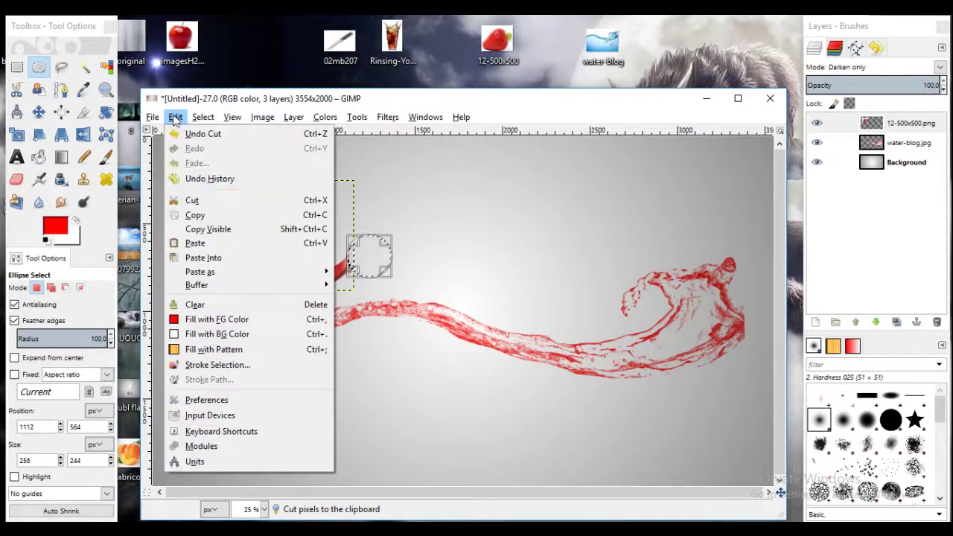
left_click(192, 198)
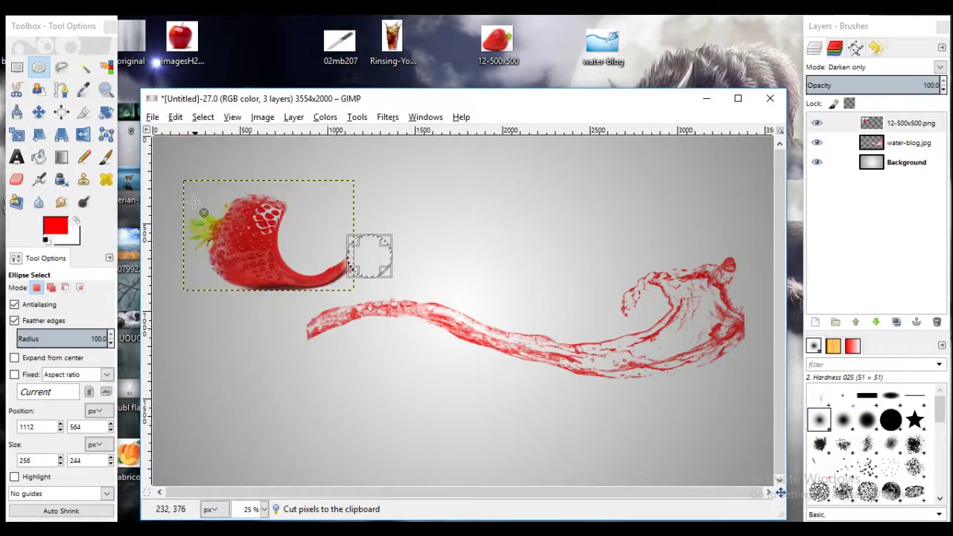
left_click(204, 118)
left_click(214, 147)
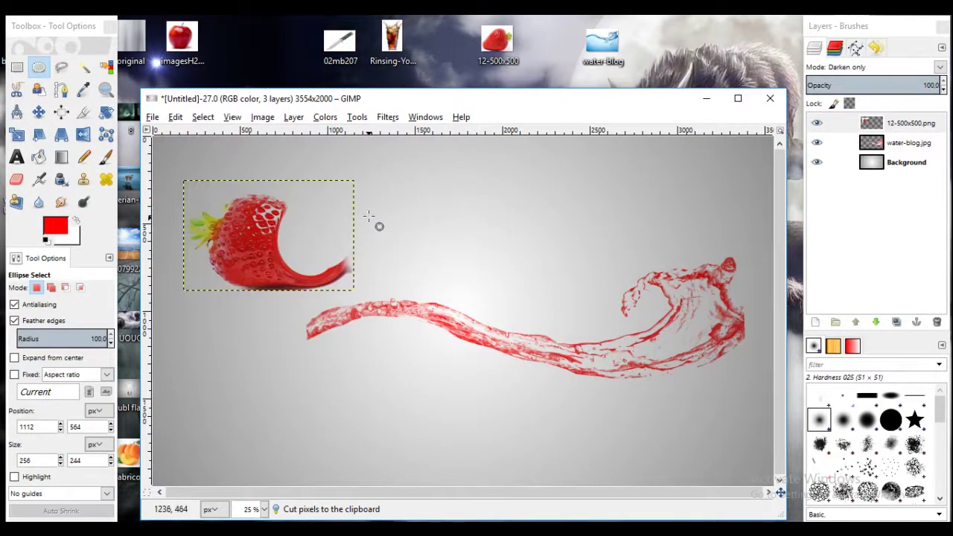
Step: Fade the remaining tail tip with three more feathered cuts and deselect
mouse_move(321, 238)
left_mouse_down()
mouse_move(366, 266)
mouse_move(330, 252)
left_mouse_up()
left_click(189, 117)
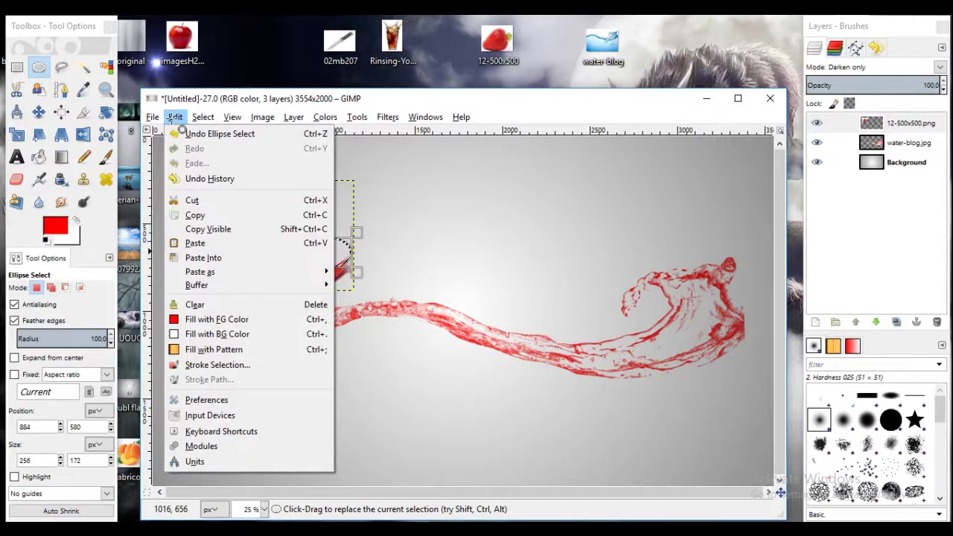
left_click(192, 199)
left_click(175, 117)
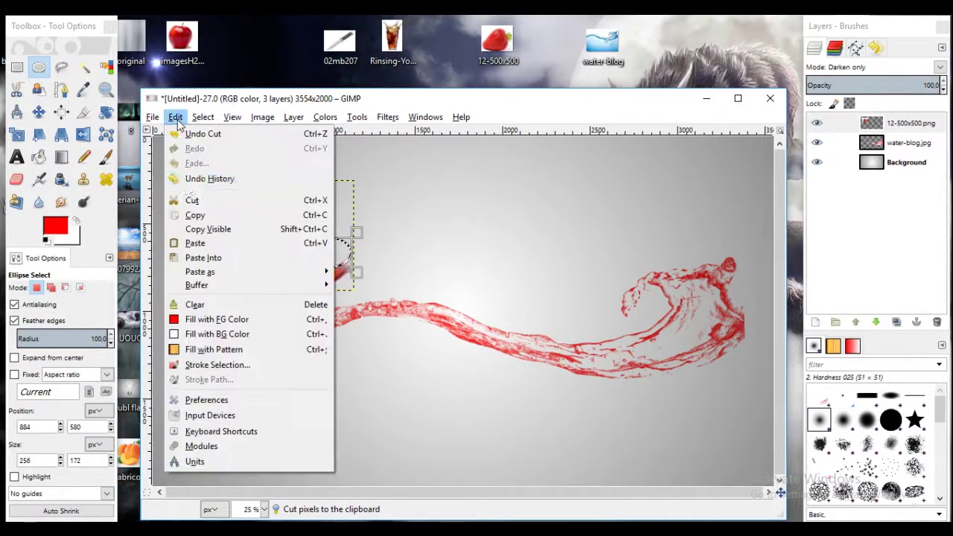
left_click(196, 198)
left_click(189, 119)
left_click(194, 198)
left_click(203, 117)
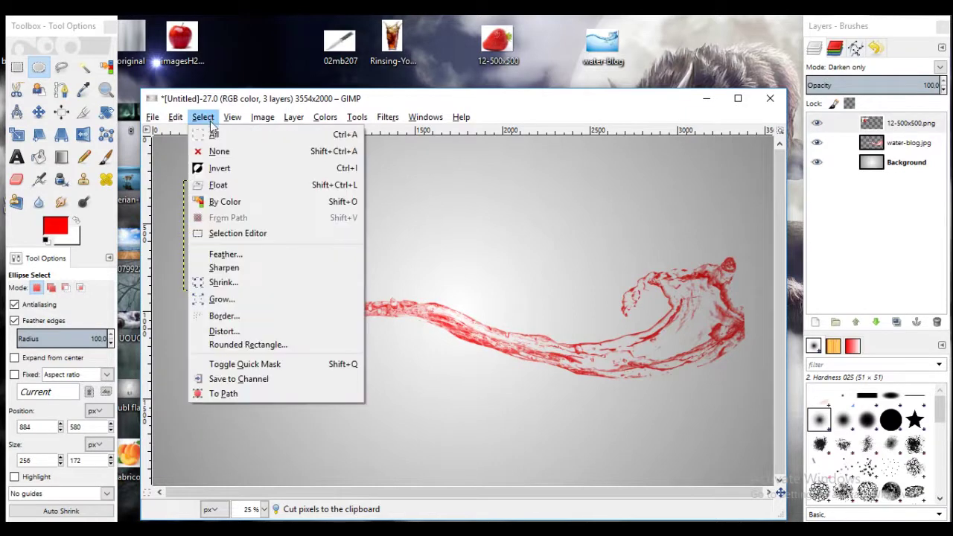
left_click(217, 149)
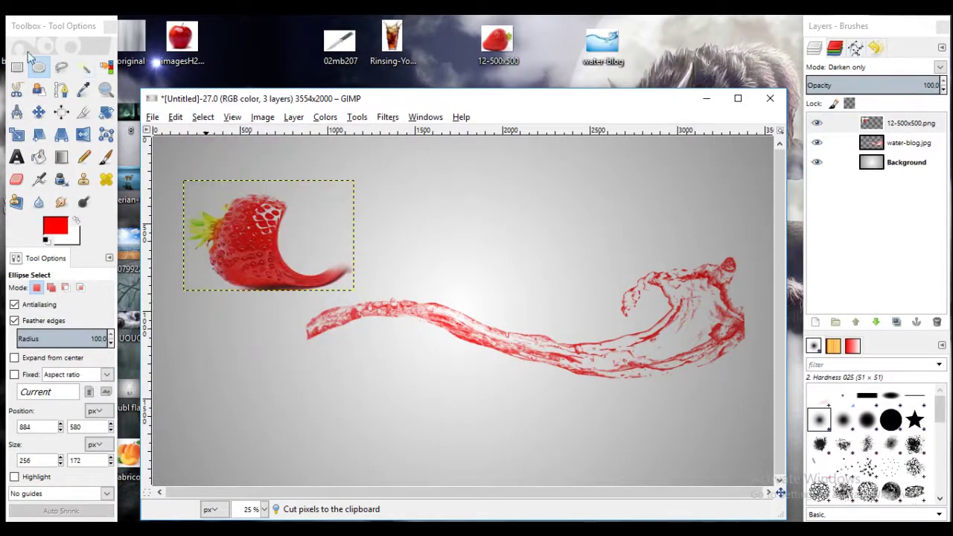
left_click(38, 113)
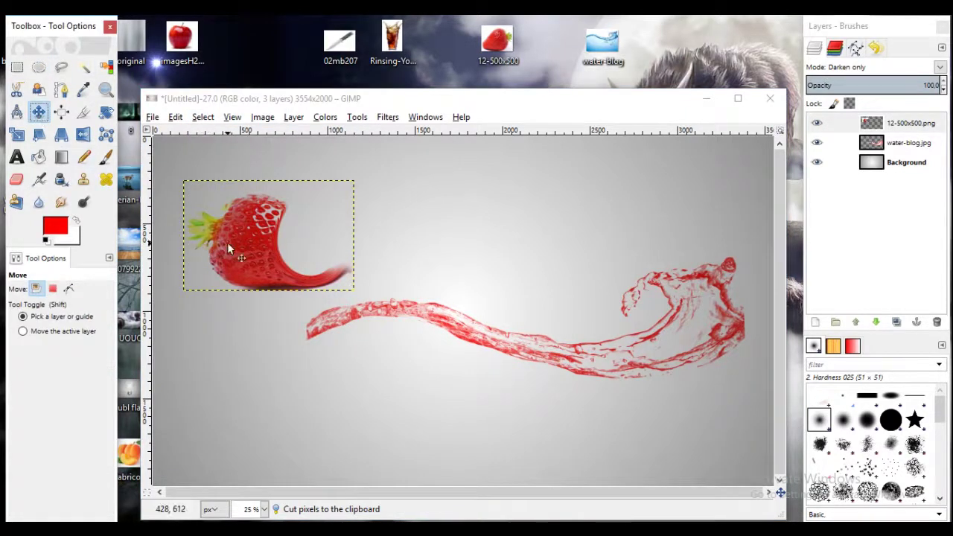
Step: Make the water splash layer active and toggle its visibility to check it
left_click(893, 143)
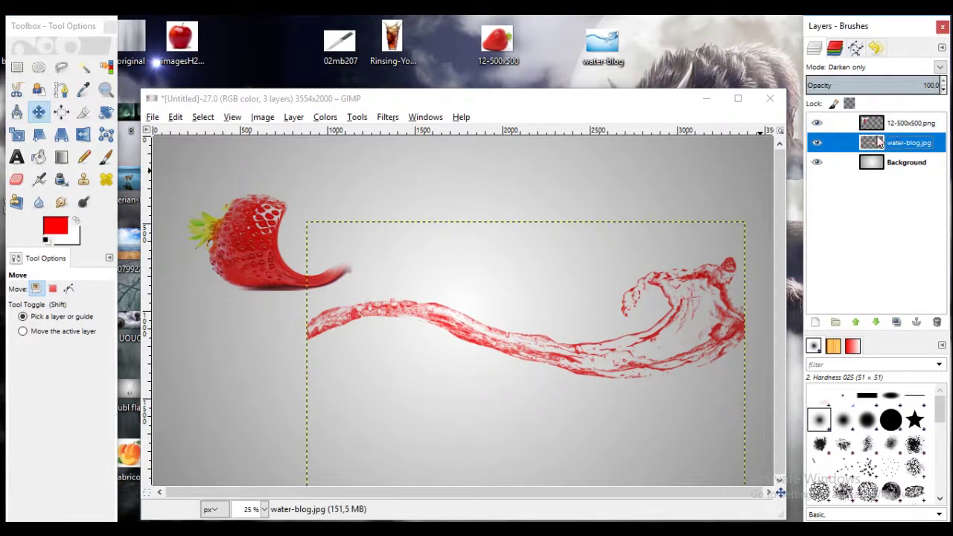
left_click(818, 144)
left_click(818, 145)
left_click(819, 145)
left_click(819, 144)
Step: Fade the splash's left end with three cuts through a feathered ellipse, then deselect
left_click(39, 67)
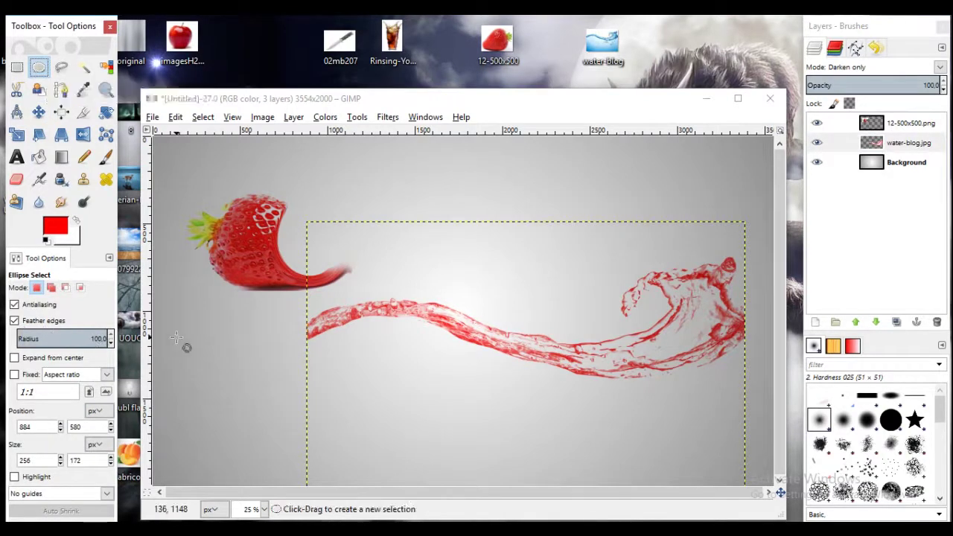
mouse_move(286, 330)
left_mouse_down()
mouse_move(331, 387)
mouse_move(321, 391)
mouse_move(284, 341)
left_mouse_up()
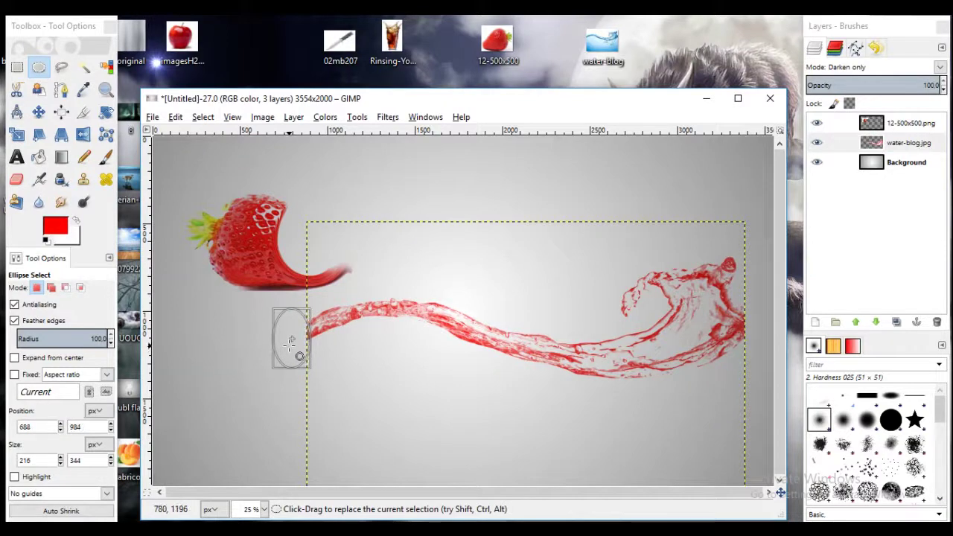
left_click(176, 117)
left_click(184, 198)
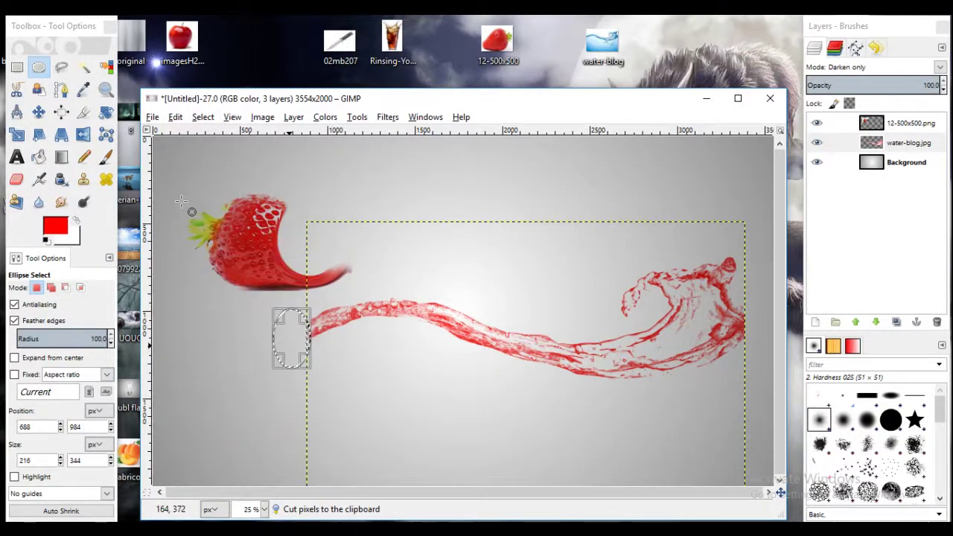
left_click(176, 118)
left_click(180, 198)
left_click(176, 117)
left_click(189, 198)
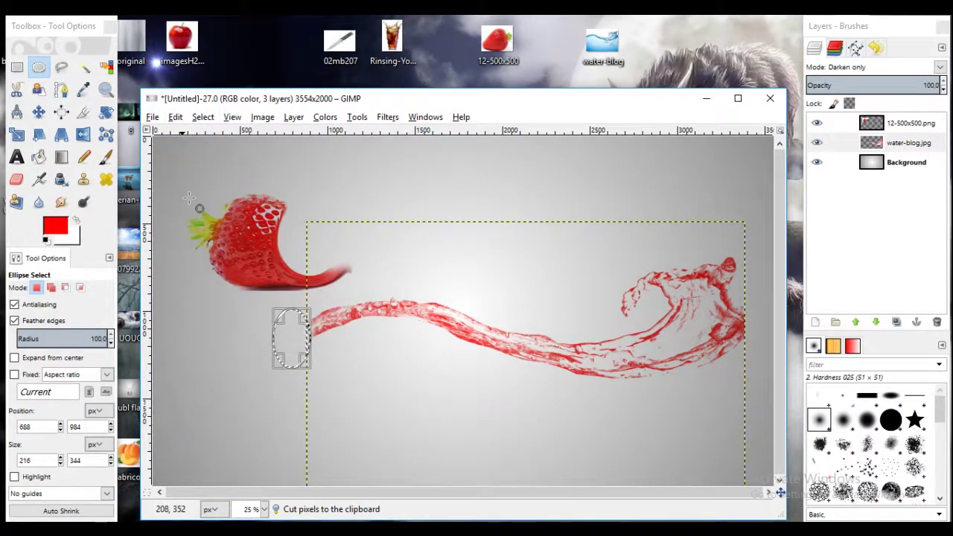
left_click(202, 117)
left_click(202, 152)
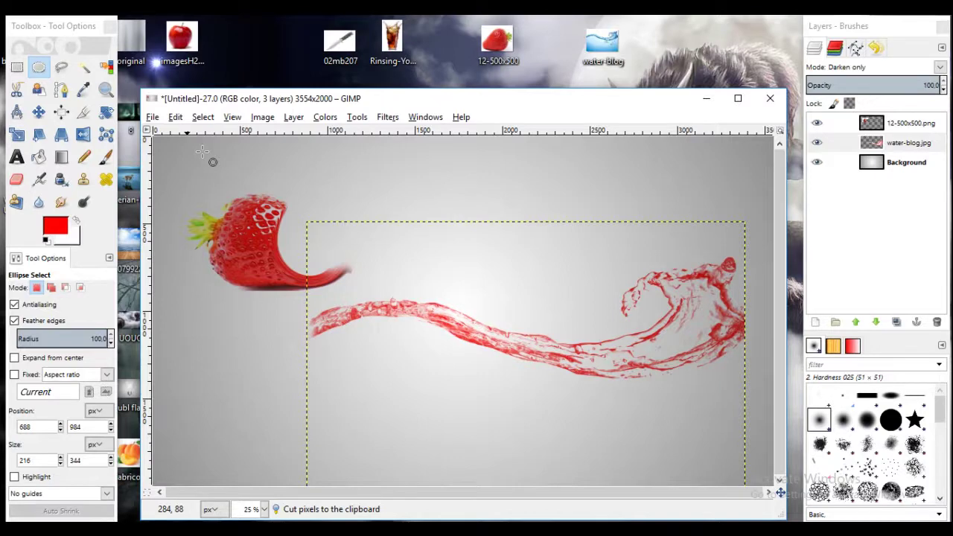
left_click(39, 112)
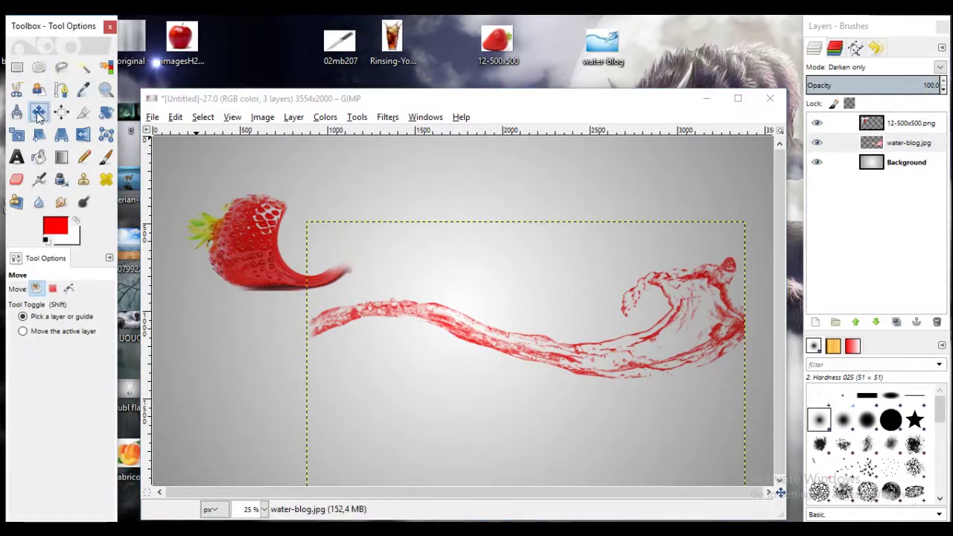
Step: Move the strawberry down onto the splash and nudge it slightly right
left_click(911, 124)
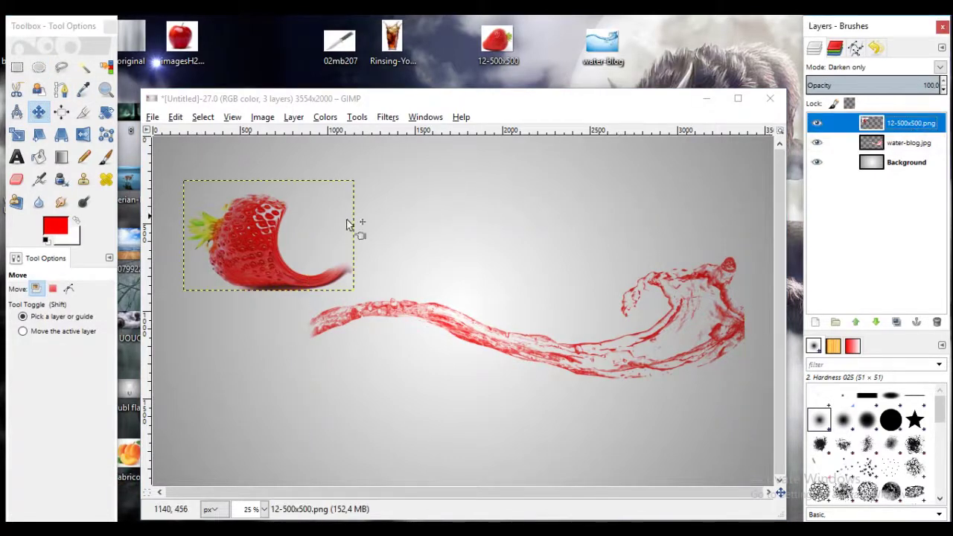
mouse_move(265, 274)
left_mouse_down()
mouse_move(266, 360)
mouse_move(262, 354)
left_mouse_up()
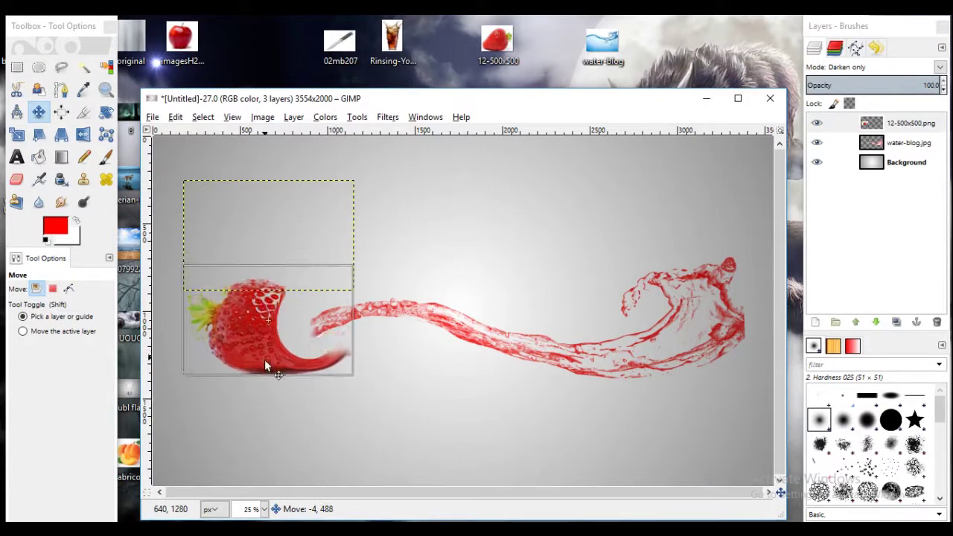
left_click_drag(262, 353, 266, 353)
Step: Shift the water splash layer slightly and scale it to 2384 × 1657
left_click(871, 143)
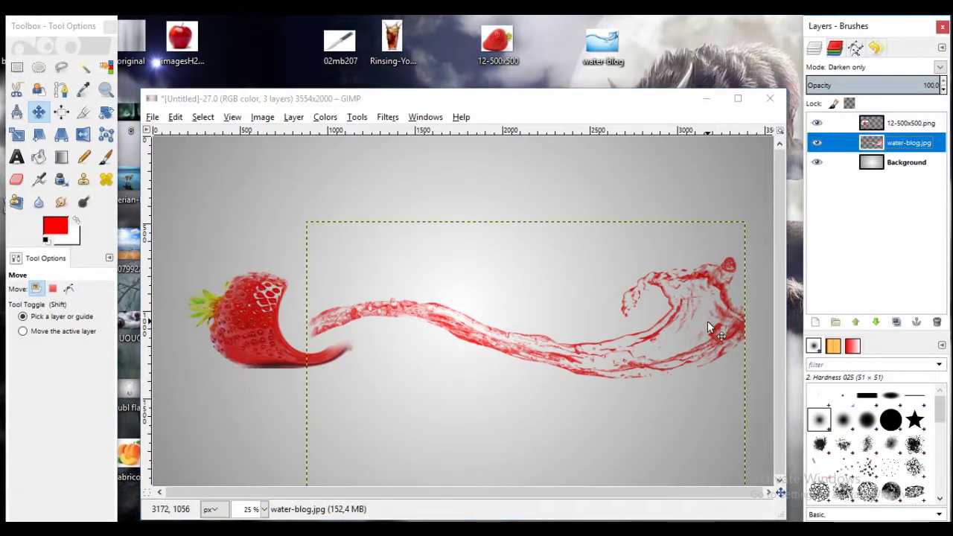
left_click_drag(715, 341, 721, 347)
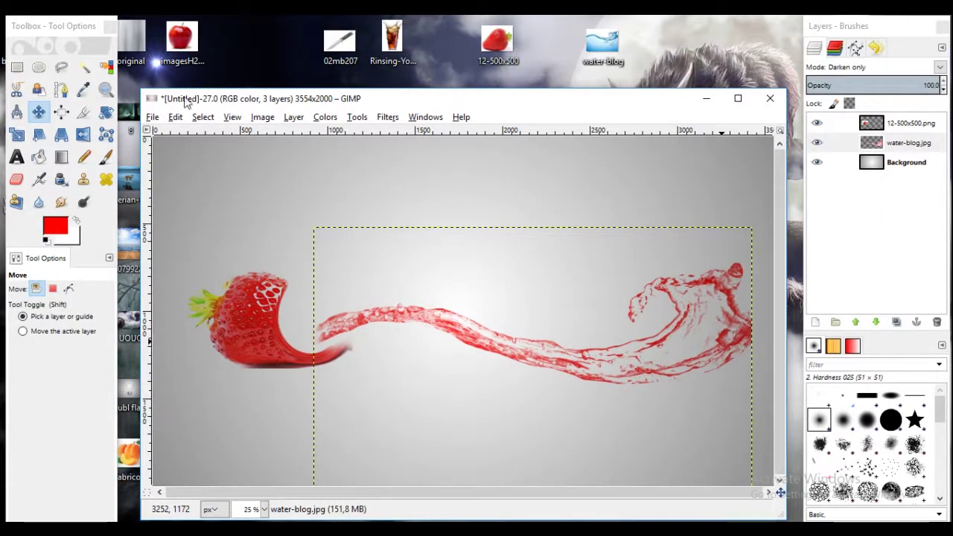
left_click(17, 134)
left_click(343, 273)
left_click_drag(347, 275, 352, 297)
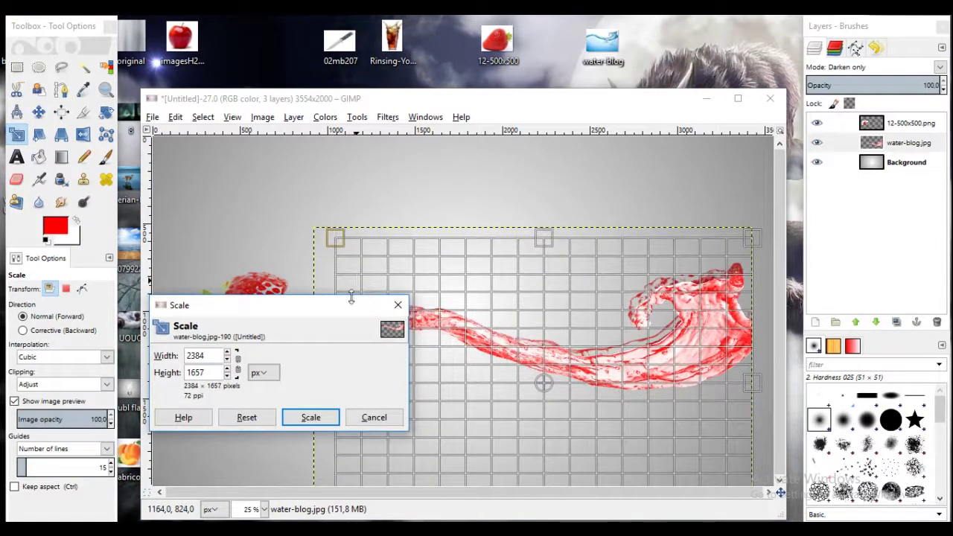
left_click(306, 419)
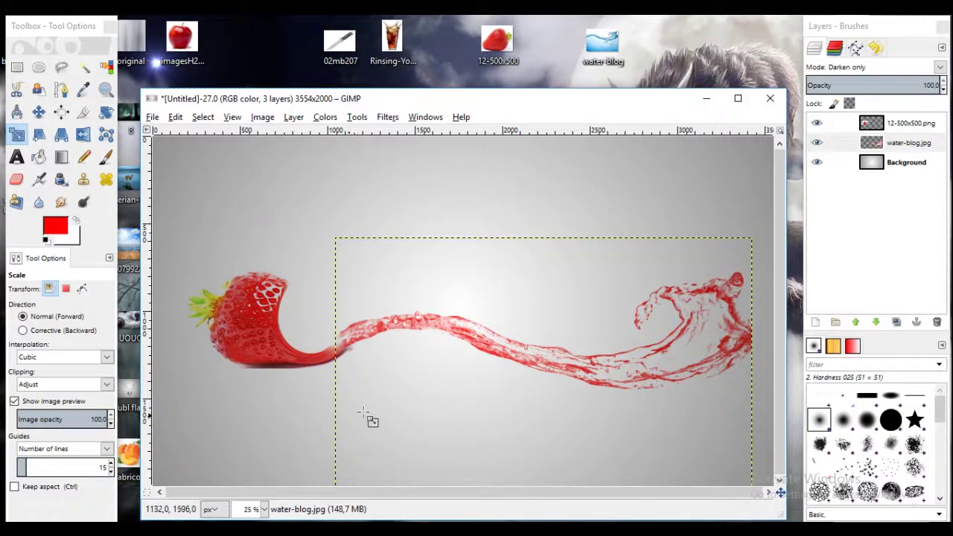
Step: Nudge the splash into its final position against the strawberry's tail
left_click(39, 112)
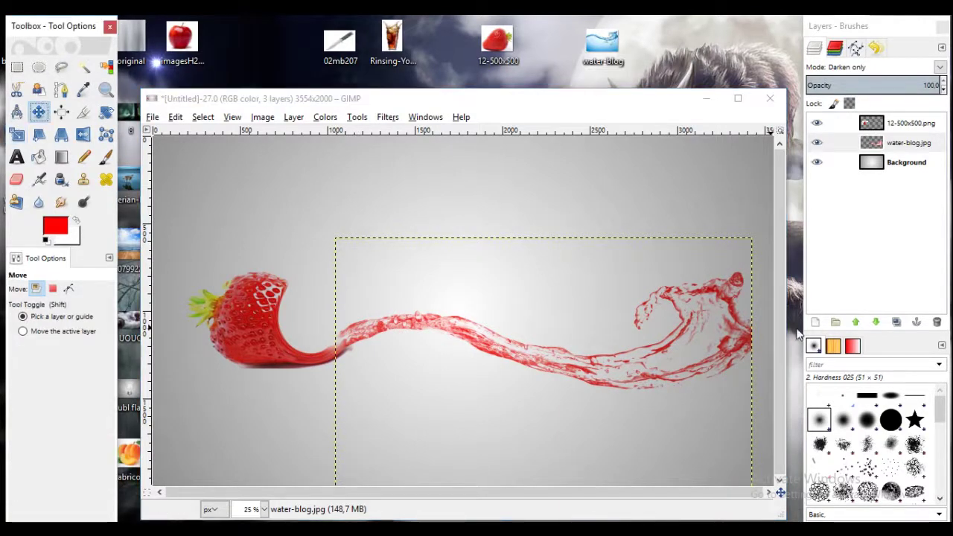
left_click_drag(724, 347, 724, 349)
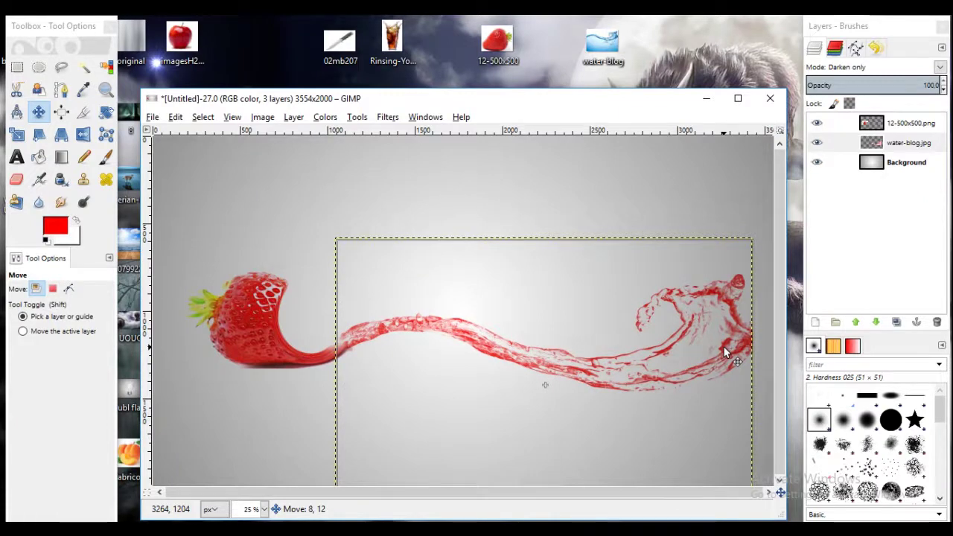
left_click_drag(725, 349, 726, 349)
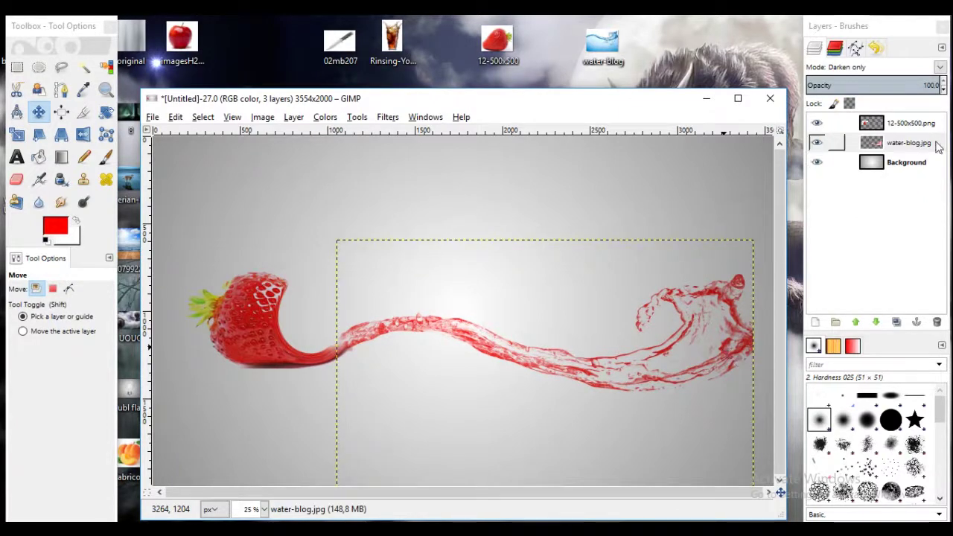
left_click(899, 144)
Step: Turn the splash's alpha into a selection and add a new transparent layer
left_click(817, 143)
left_click(817, 143)
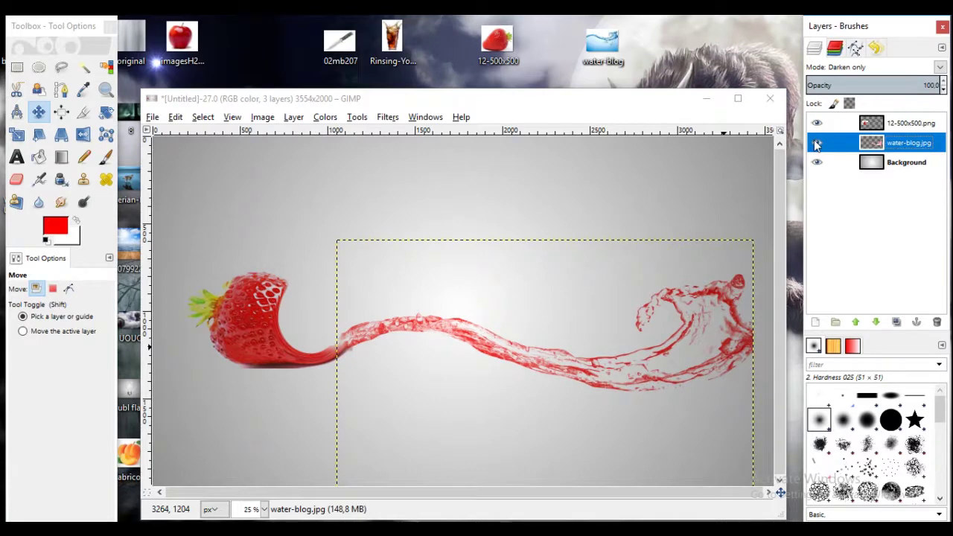
right_click(899, 150)
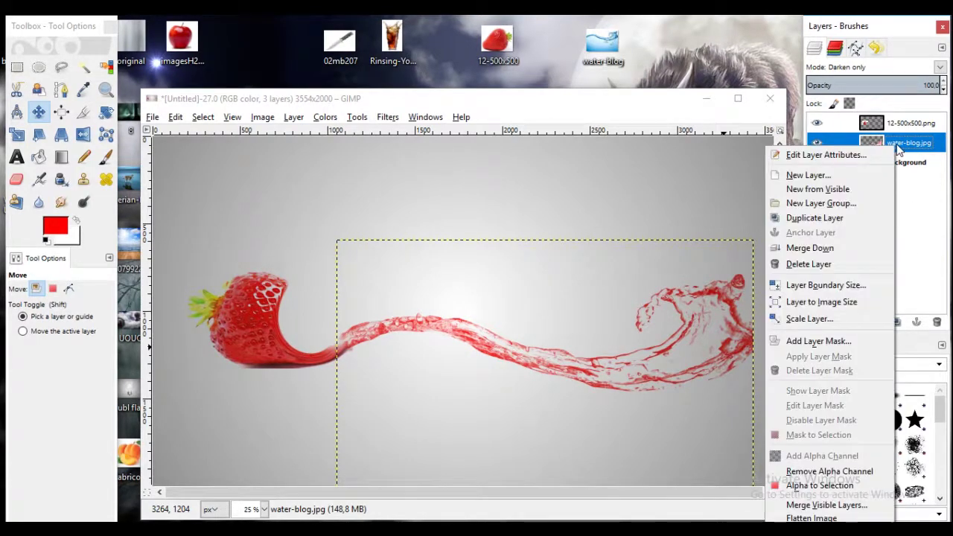
left_click(820, 485)
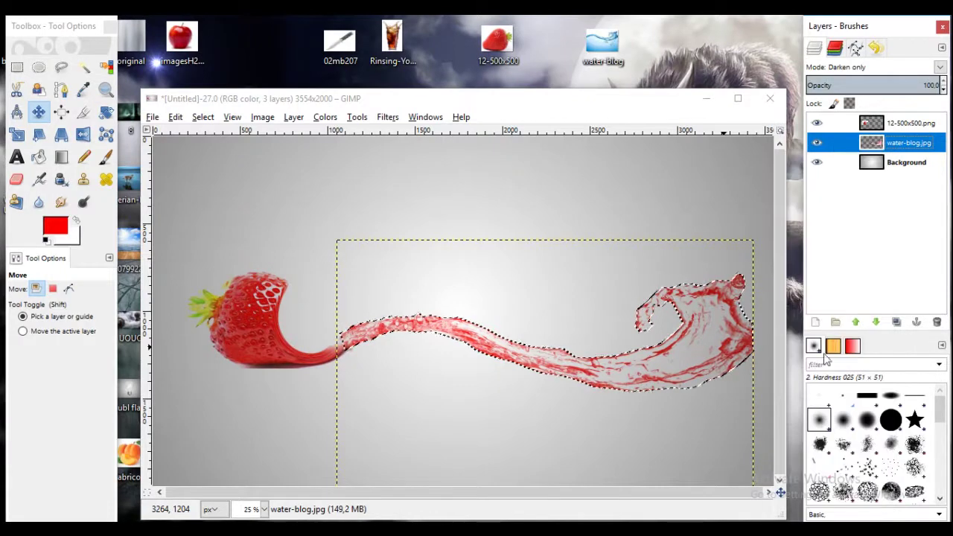
left_click(817, 322)
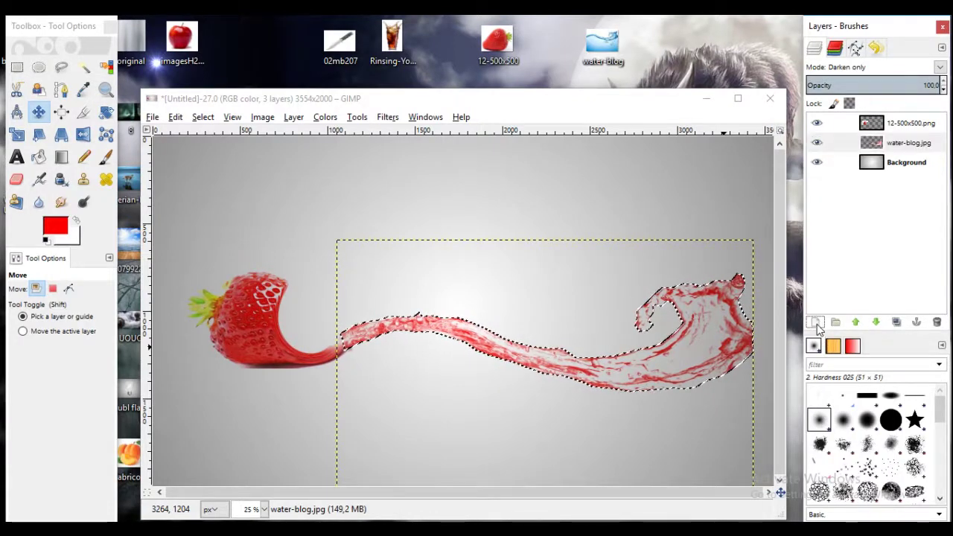
left_click(819, 438)
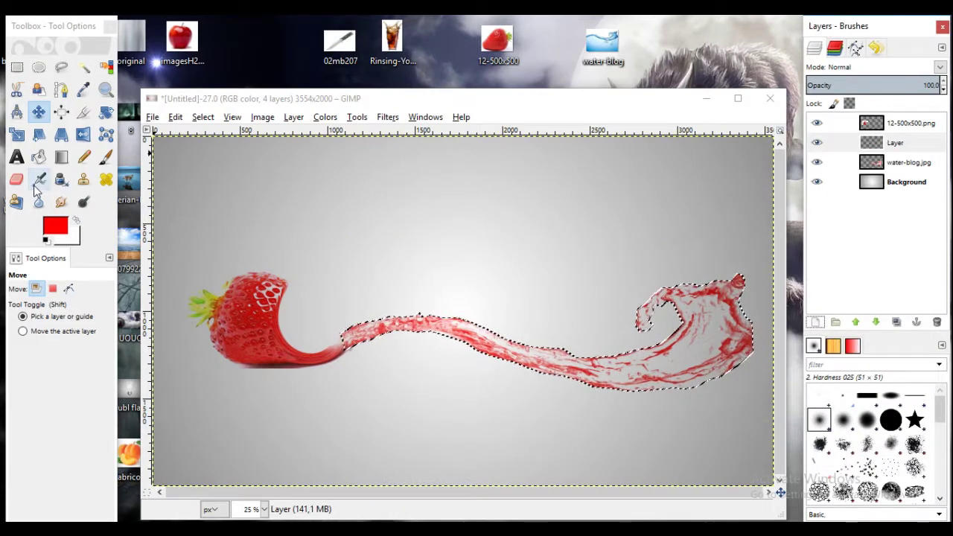
Step: Set up the Airbrush with a smaller brush and red foreground colour ff1e1e
left_click(39, 179)
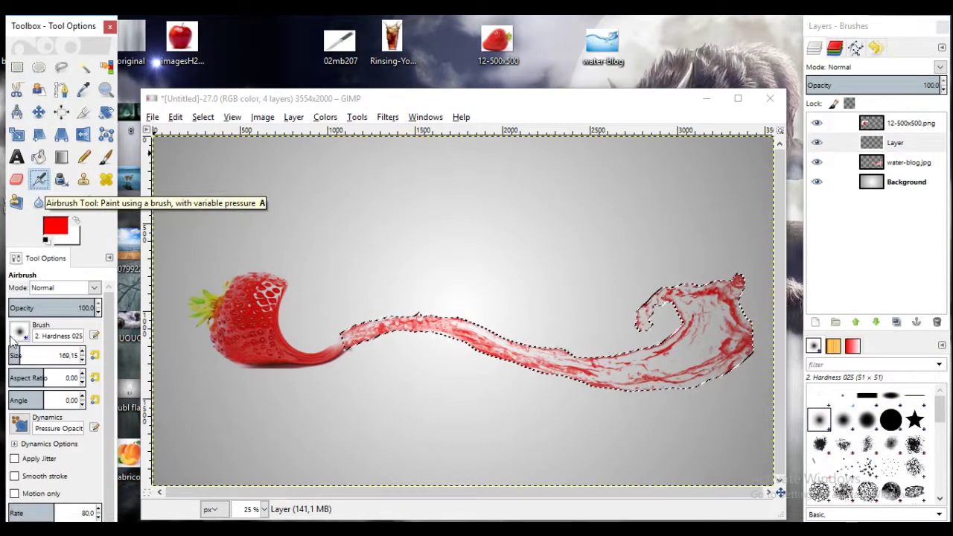
left_click(16, 358)
left_click(55, 225)
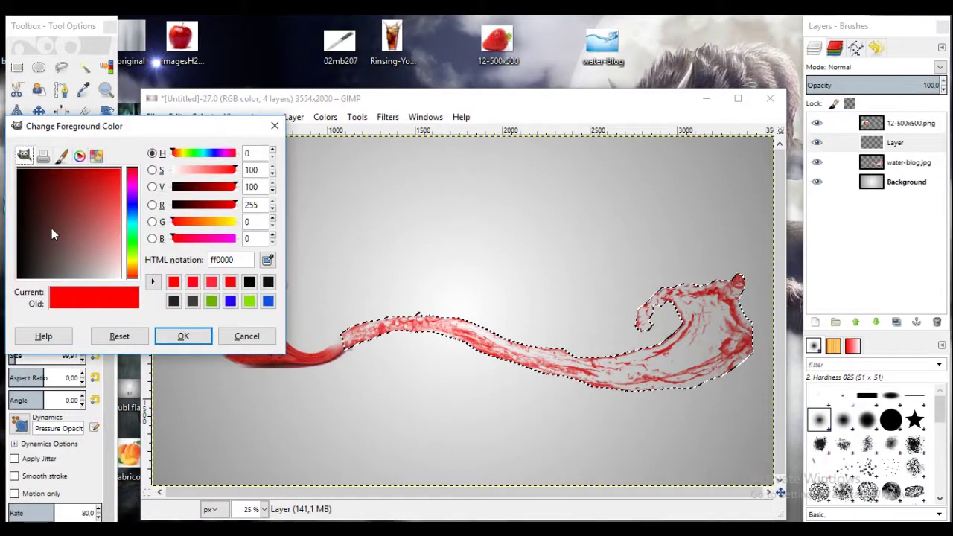
left_click(114, 194)
left_click_drag(114, 198, 121, 170)
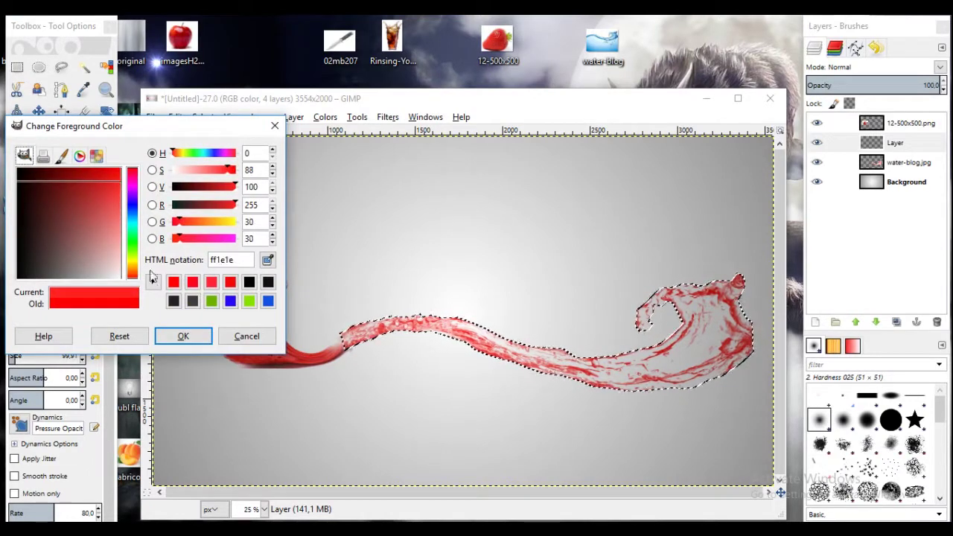
left_click(182, 337)
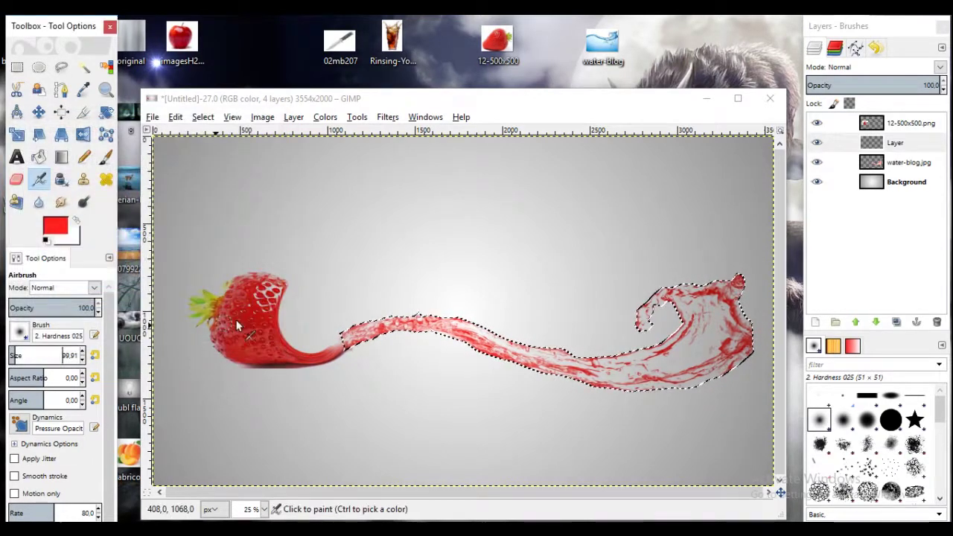
Step: Airbrush red across the whole selected splash, then remove the selection
mouse_move(343, 350)
left_mouse_down()
mouse_move(465, 333)
mouse_move(618, 371)
left_mouse_up()
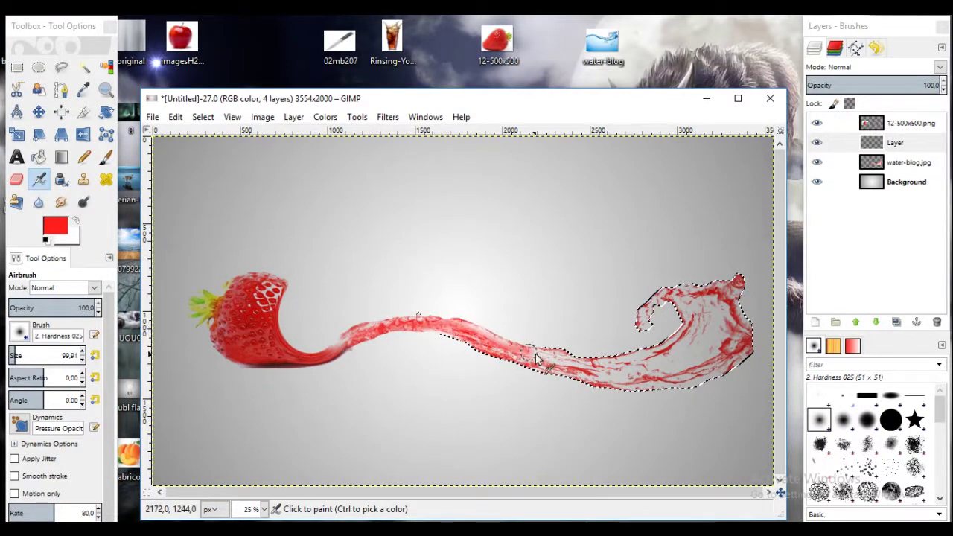
left_click_drag(684, 343, 656, 320)
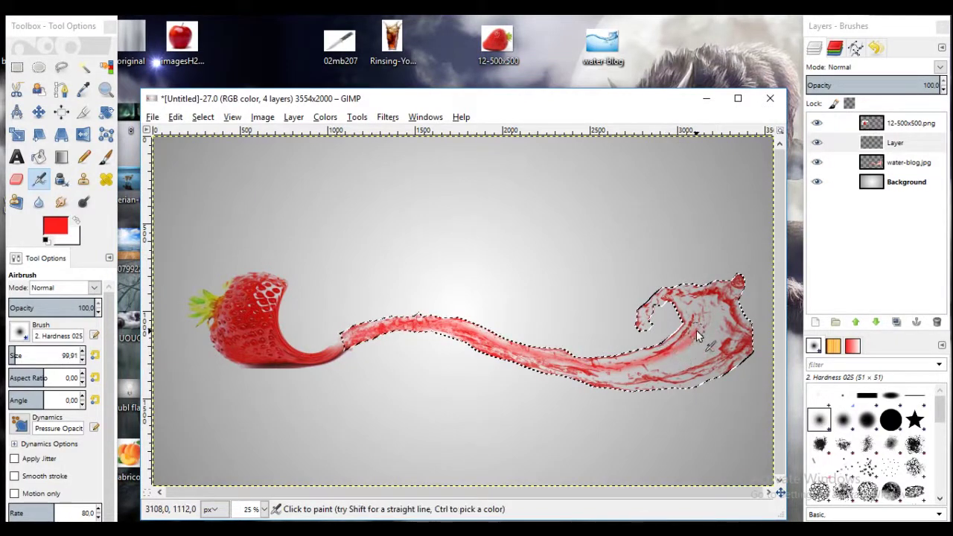
left_click_drag(28, 355, 42, 355)
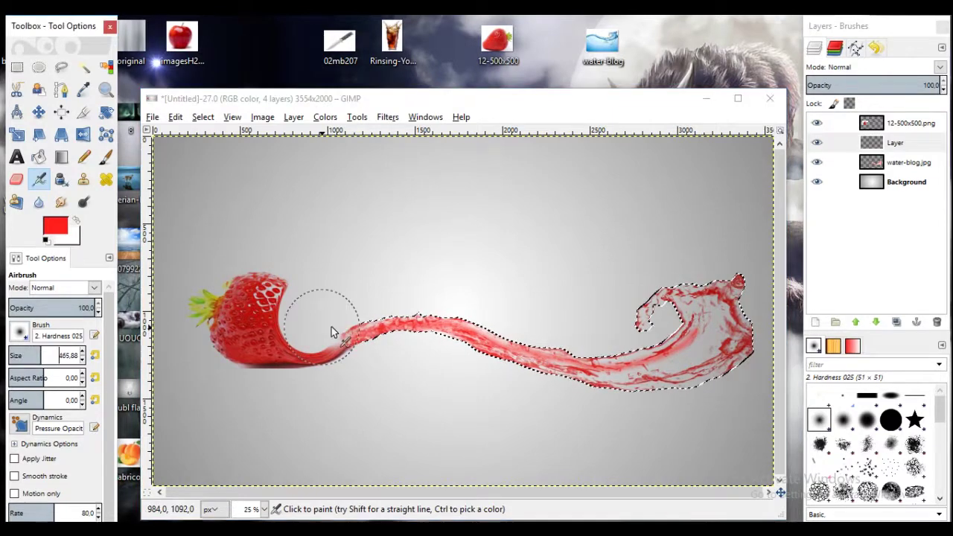
mouse_move(709, 310)
left_mouse_down()
mouse_move(624, 379)
mouse_move(595, 378)
mouse_move(660, 347)
left_mouse_up()
mouse_move(693, 306)
left_mouse_down()
mouse_move(648, 312)
mouse_move(738, 313)
mouse_move(725, 354)
mouse_move(636, 385)
mouse_move(543, 351)
mouse_move(460, 354)
mouse_move(401, 336)
mouse_move(364, 354)
left_mouse_up()
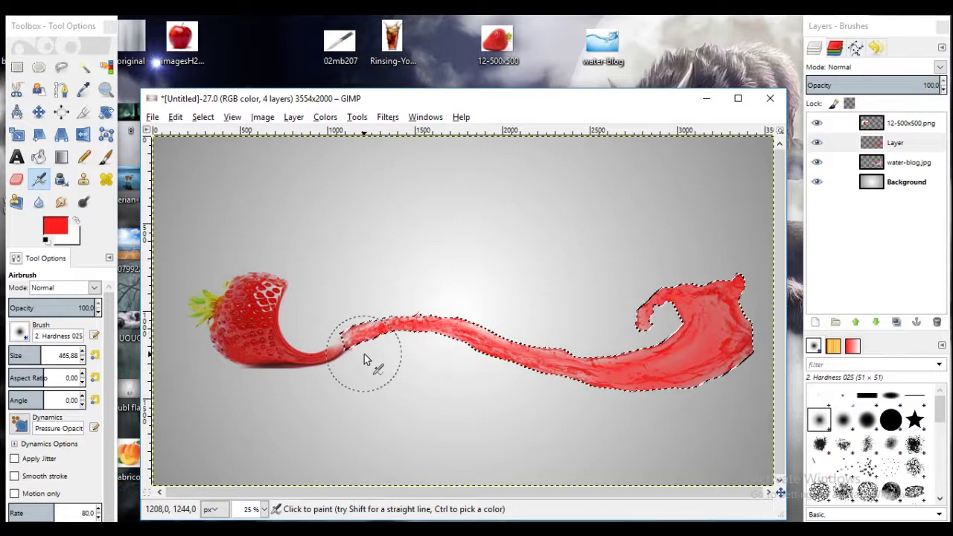
left_click(203, 117)
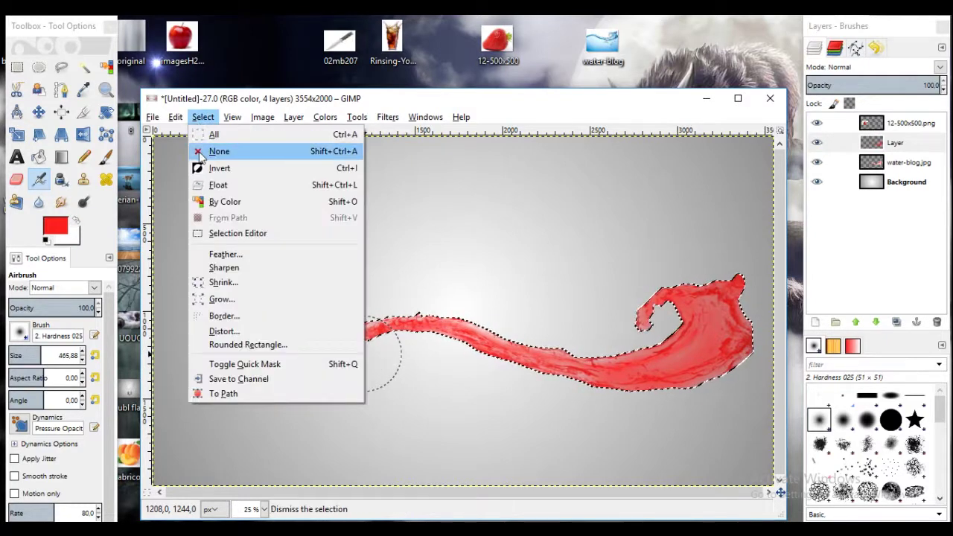
left_click(198, 150)
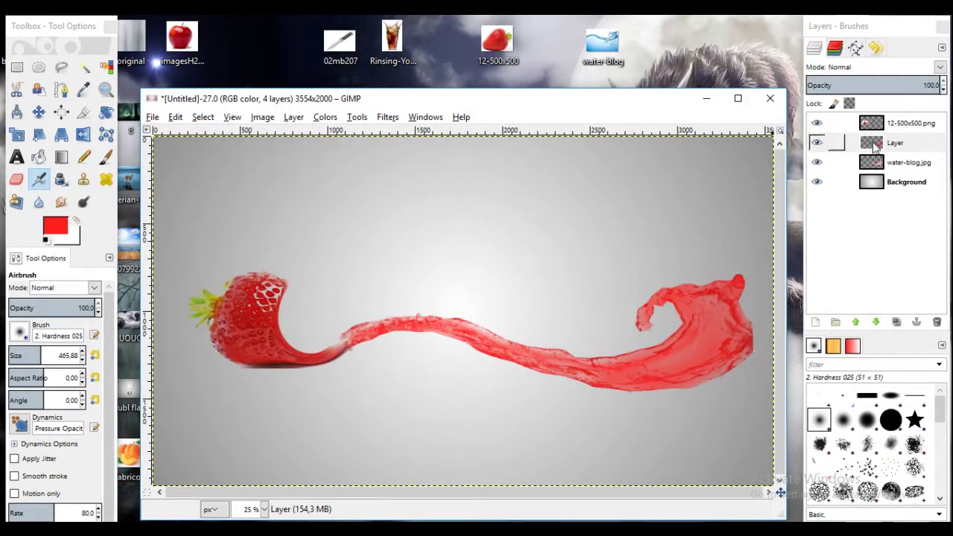
Step: Set the red paint layer's mode to Overlay, undoing a test nudge
left_click(940, 68)
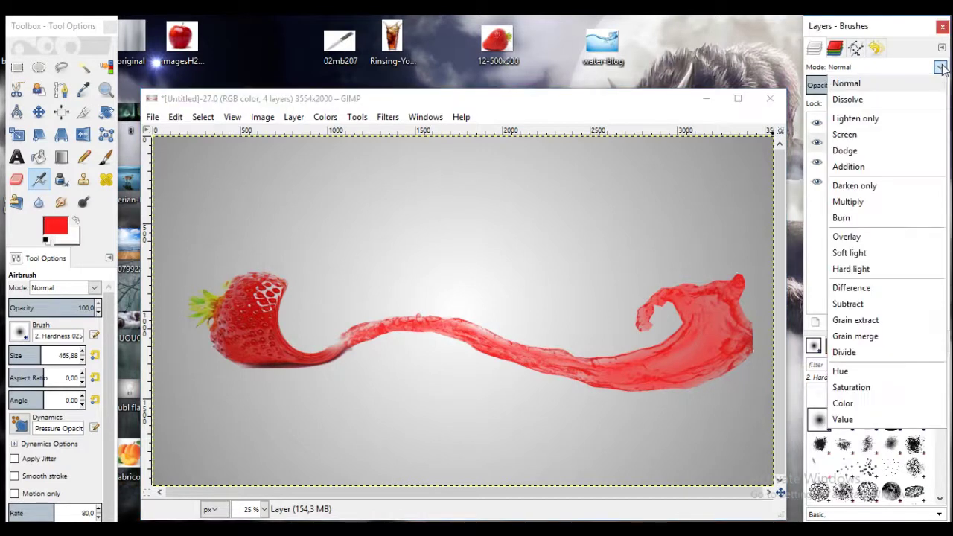
left_click(899, 236)
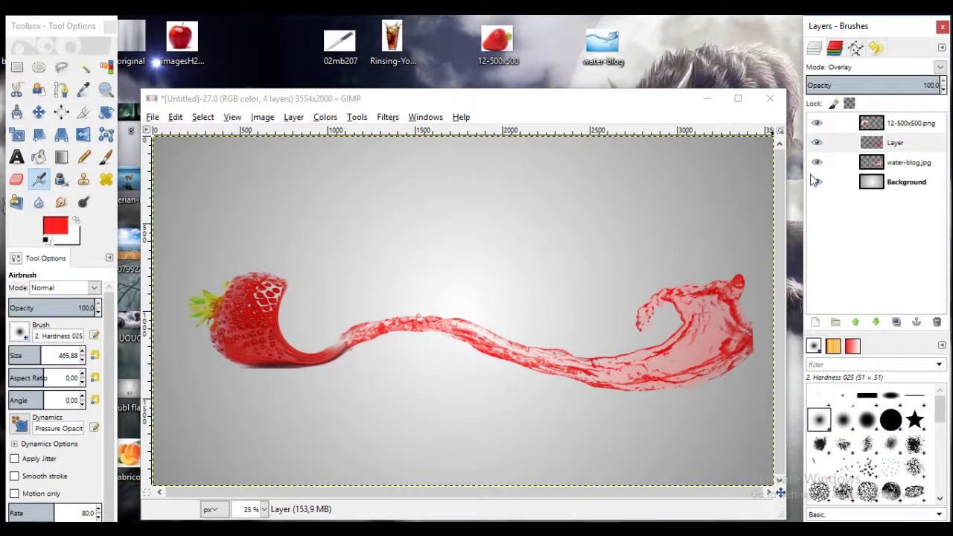
left_click(38, 112)
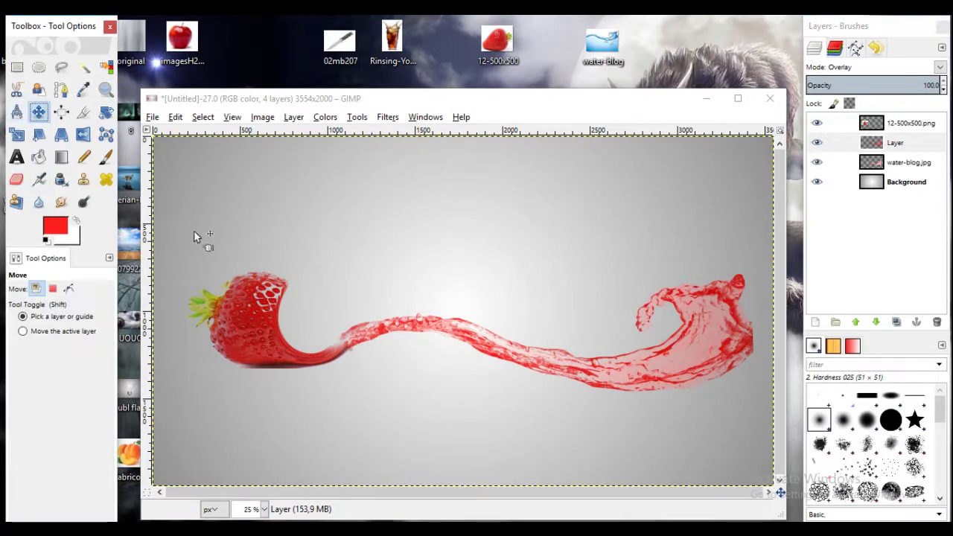
left_click_drag(358, 345, 355, 347)
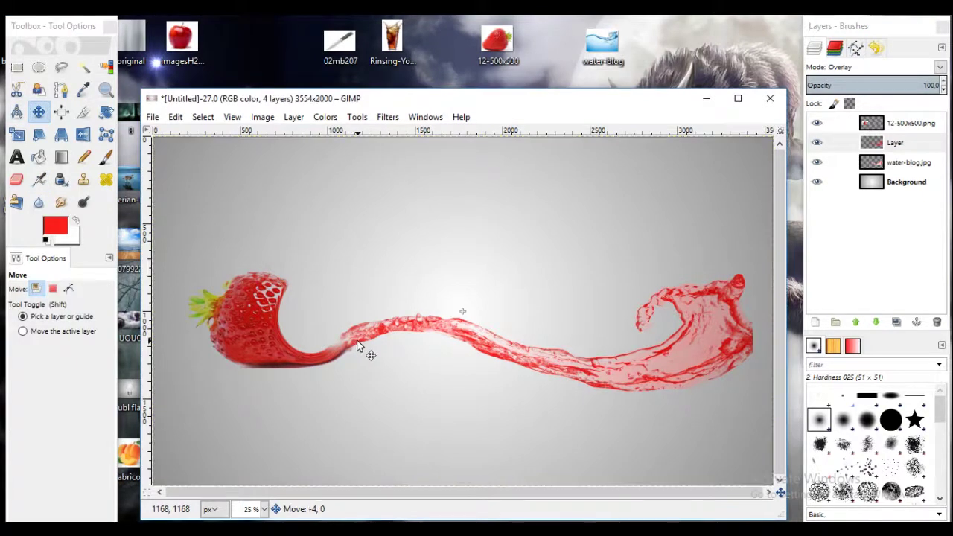
left_click_drag(356, 346, 354, 343)
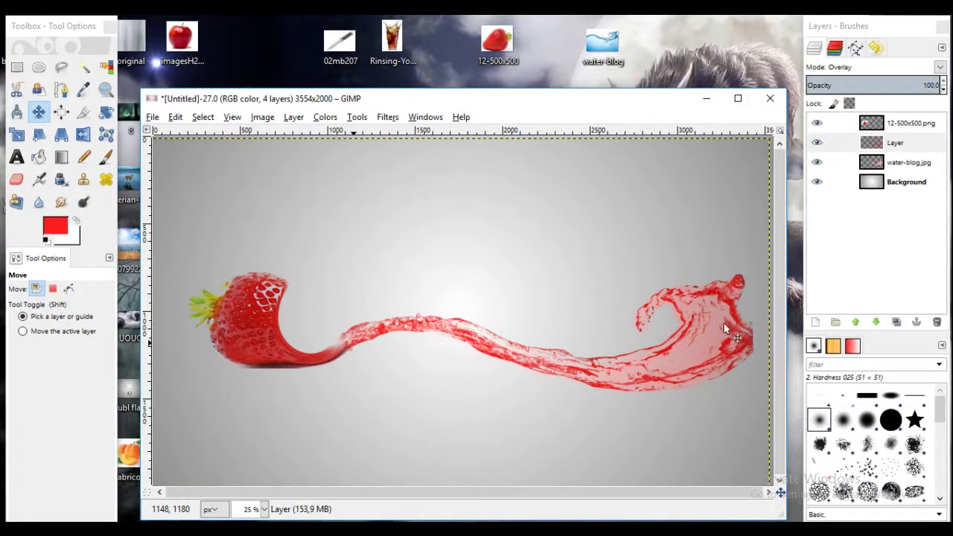
left_click(185, 121)
left_click(177, 131)
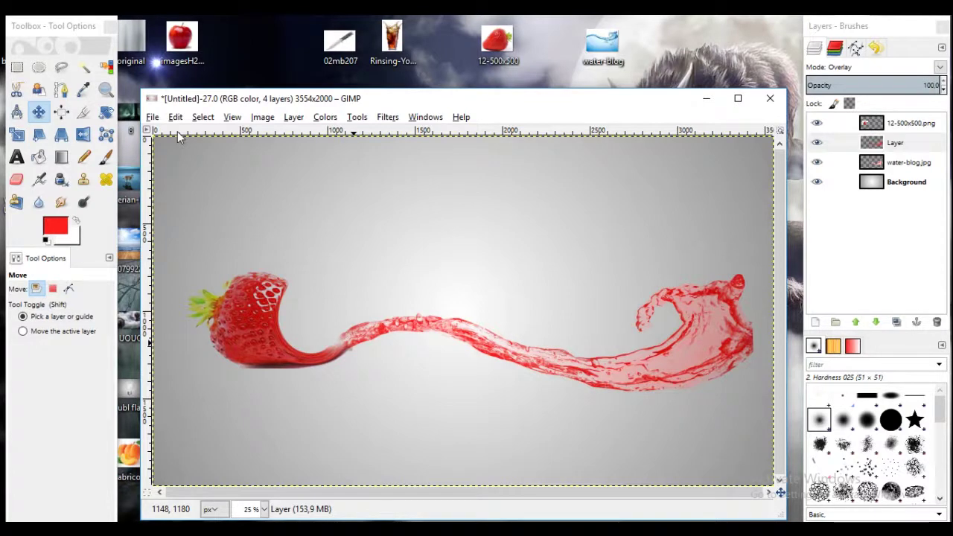
Step: Lower the red paint layer's opacity to 34.9
left_click(818, 148)
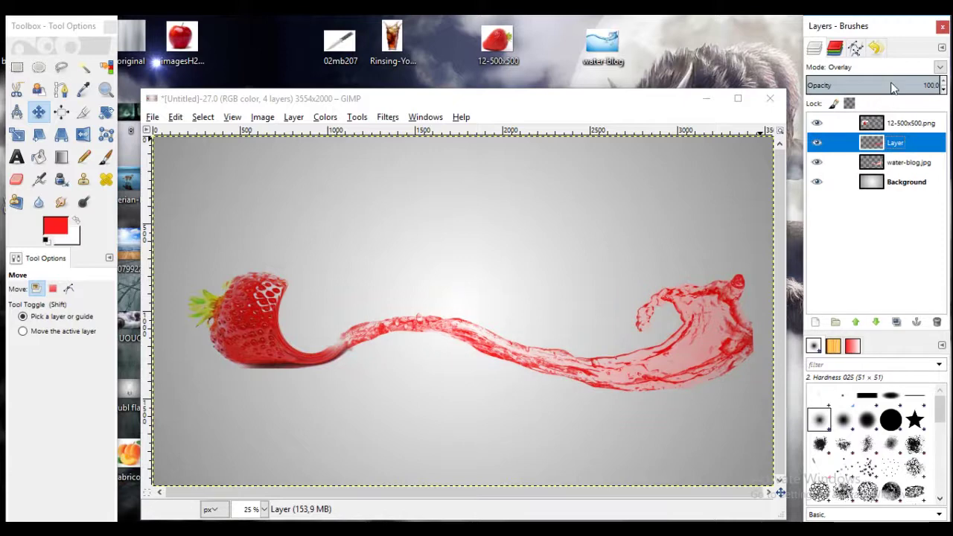
left_click_drag(893, 88, 877, 88)
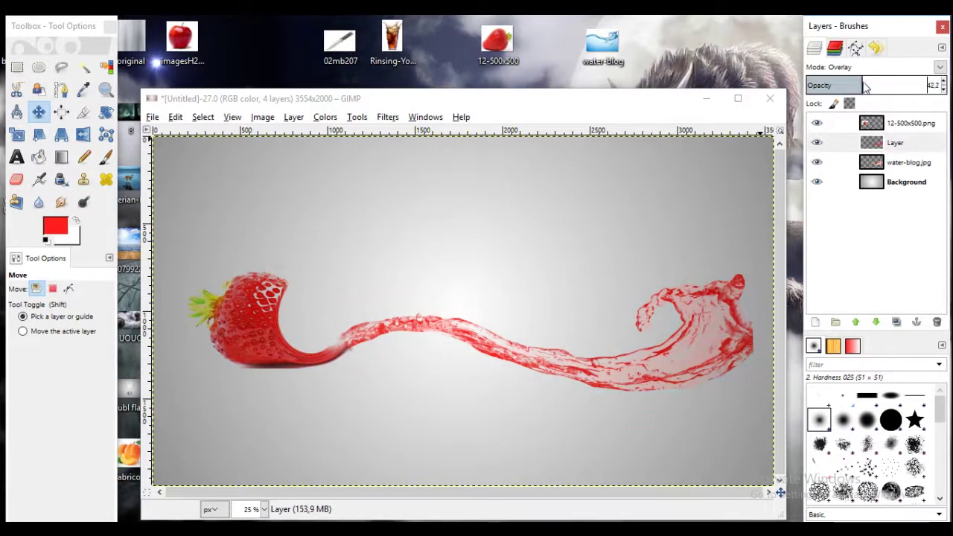
left_click_drag(864, 87, 855, 88)
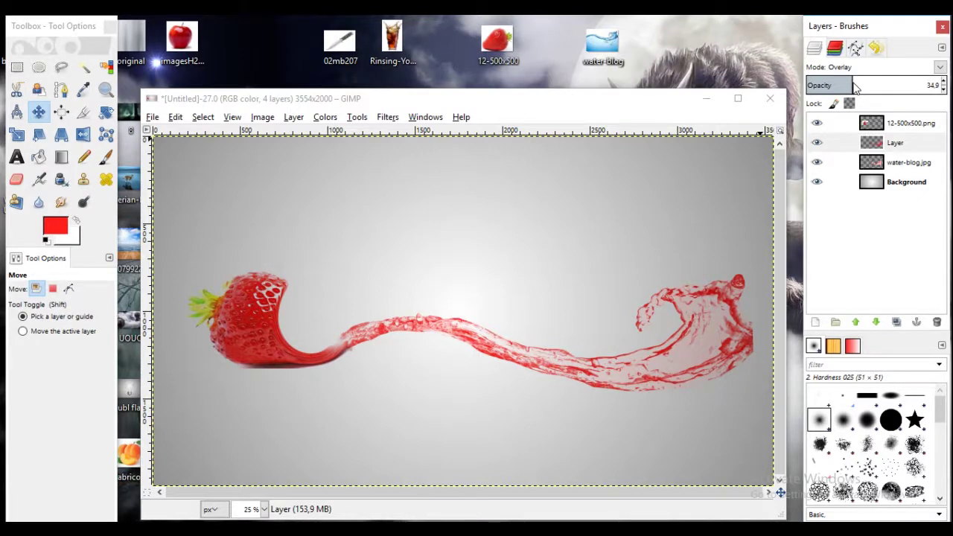
Step: Chain the red paint layer to water-blog.jpg and drag both a few pixels left and down
left_click(834, 142)
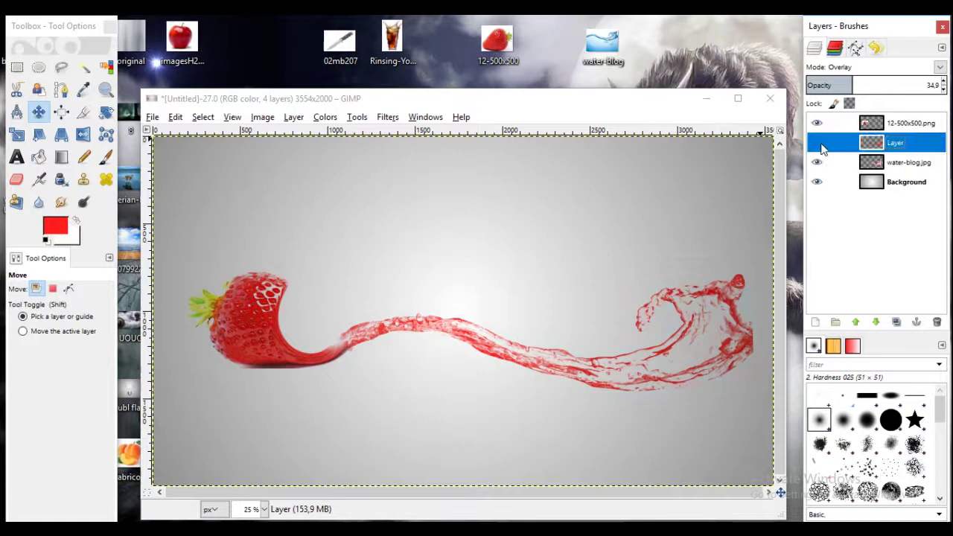
left_click(817, 162)
left_click(817, 163)
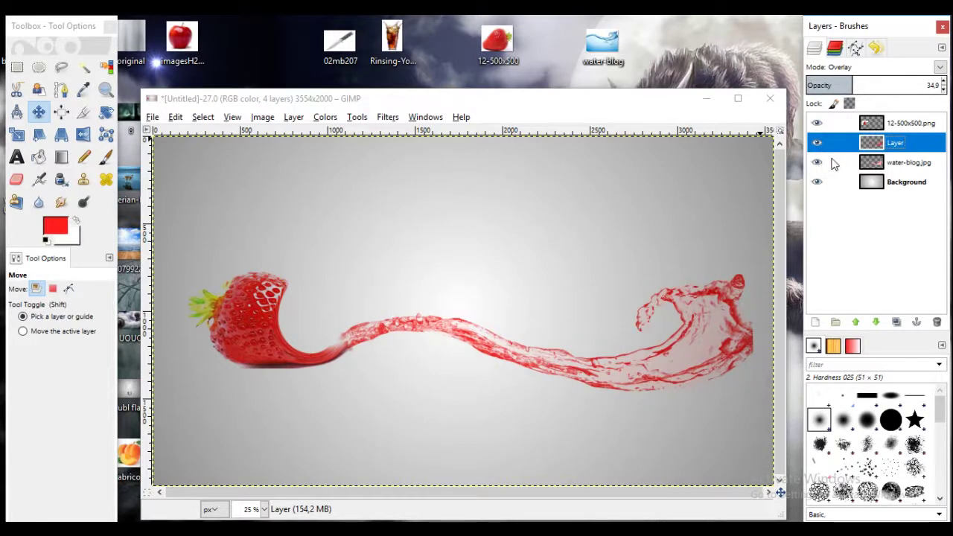
left_click(727, 294)
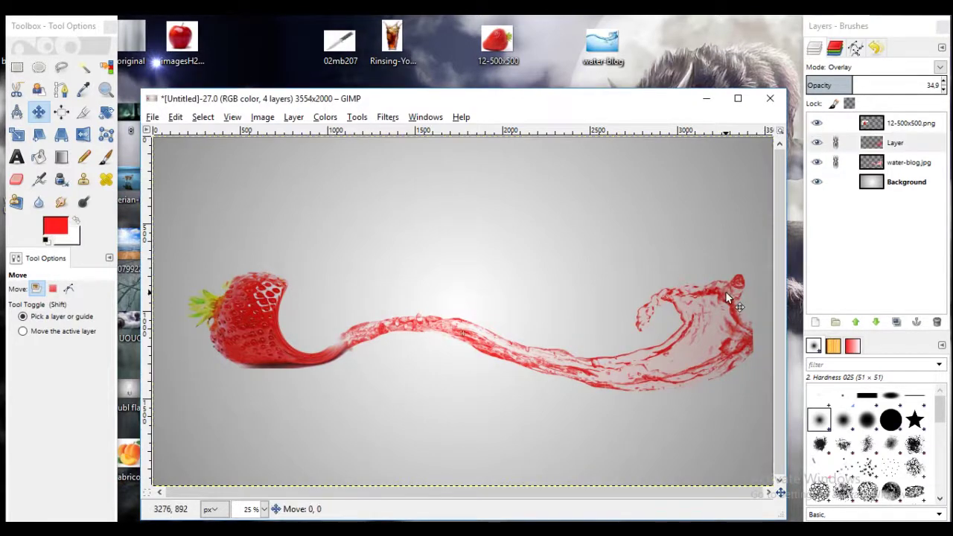
left_click_drag(726, 293, 720, 295)
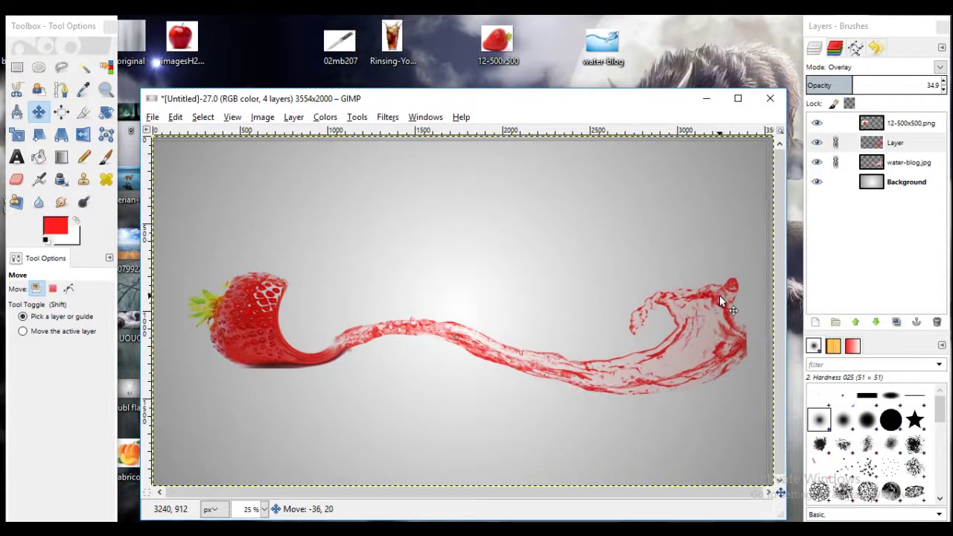
left_click_drag(720, 295, 720, 295)
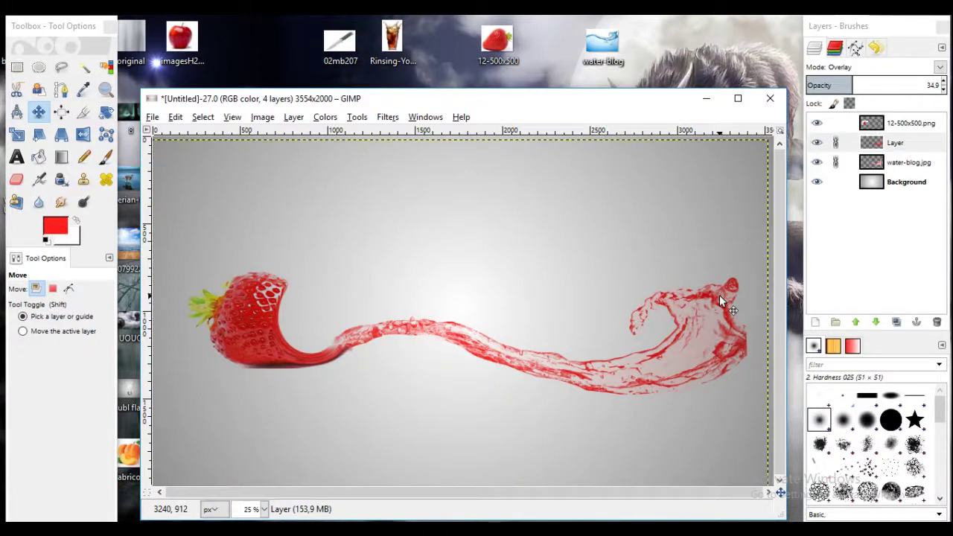
left_click(879, 124)
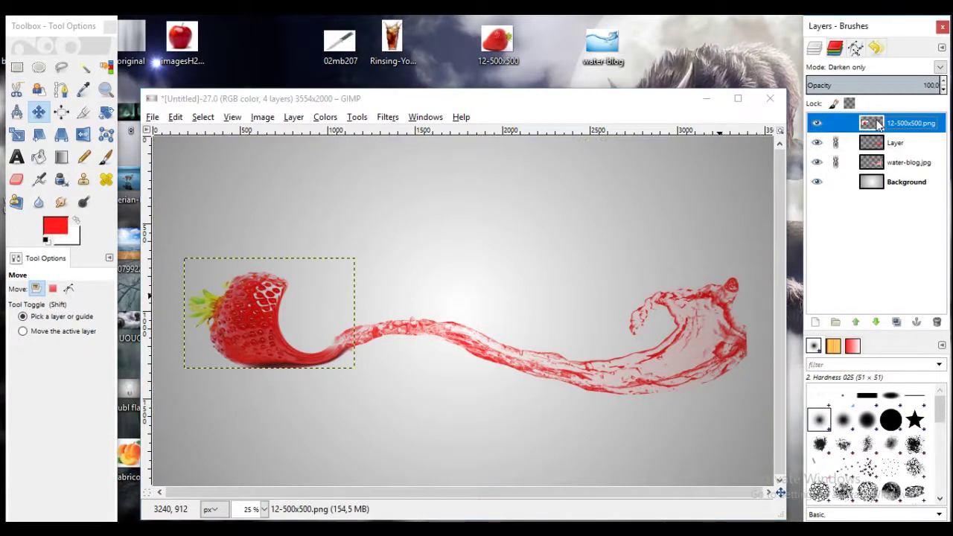
Step: Compare the strawberry layer, then set up the Eraser with swapped colours at size about 85
left_click(817, 124)
left_click(817, 123)
left_click(817, 124)
left_click(817, 124)
left_click(817, 124)
left_click(817, 124)
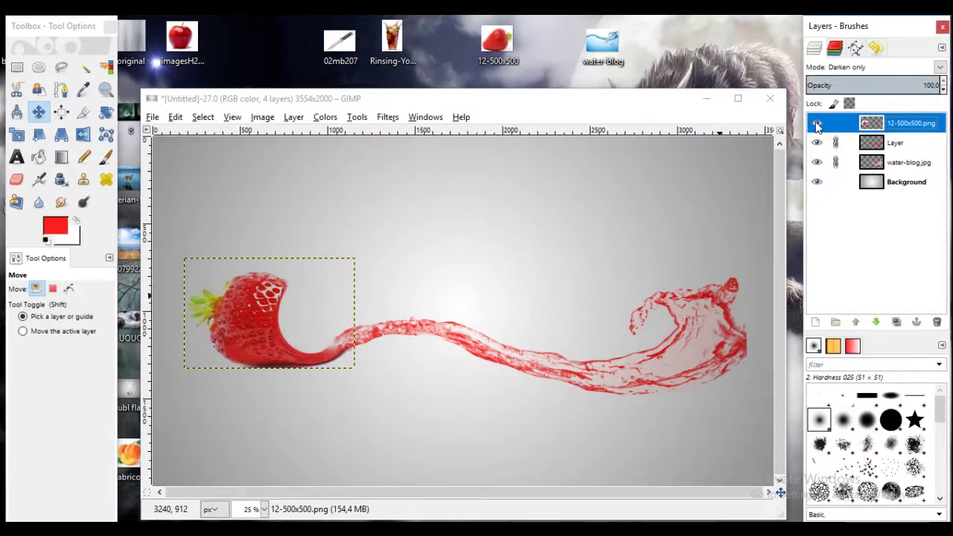
left_click(16, 180)
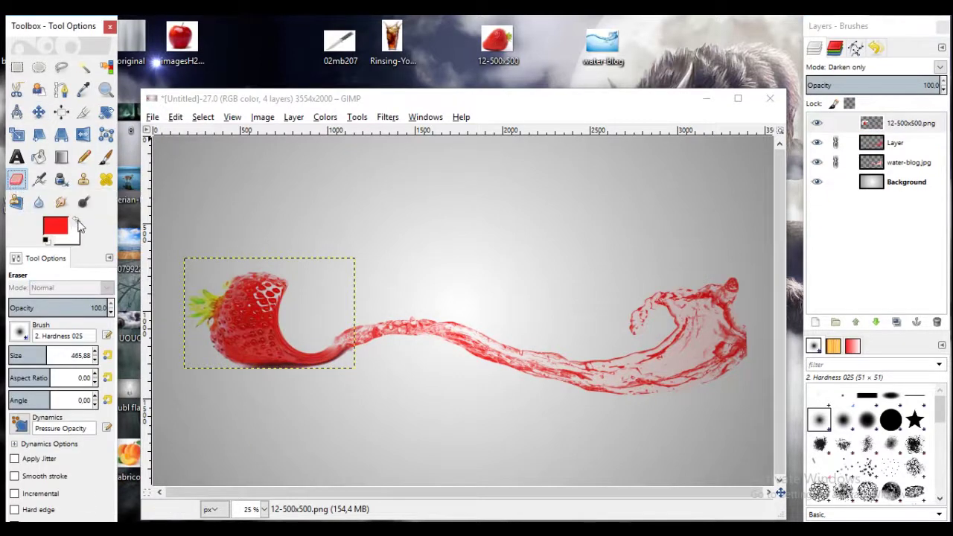
left_click(77, 222)
left_click_drag(30, 356, 15, 355)
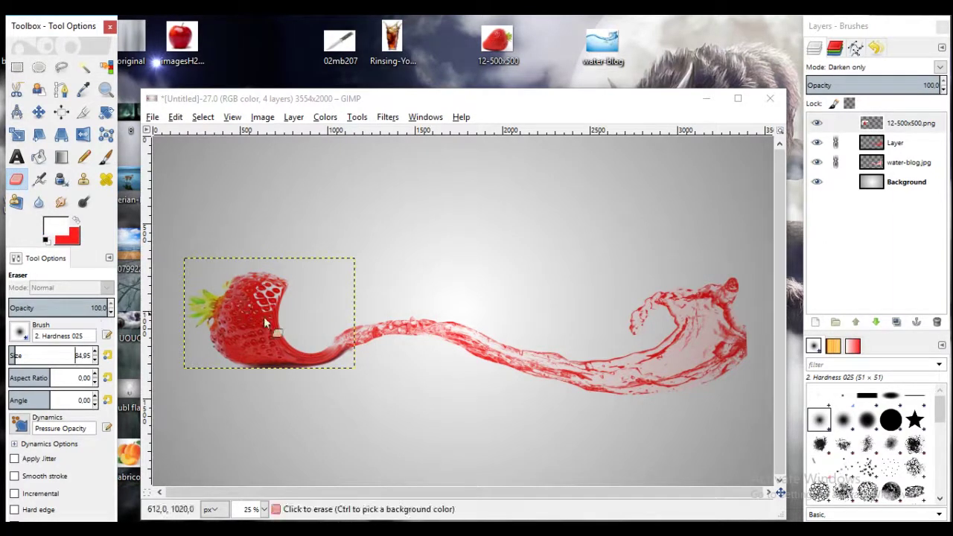
Step: Erase stray pixels below the strawberry and reset colours to black and white
left_click(355, 353)
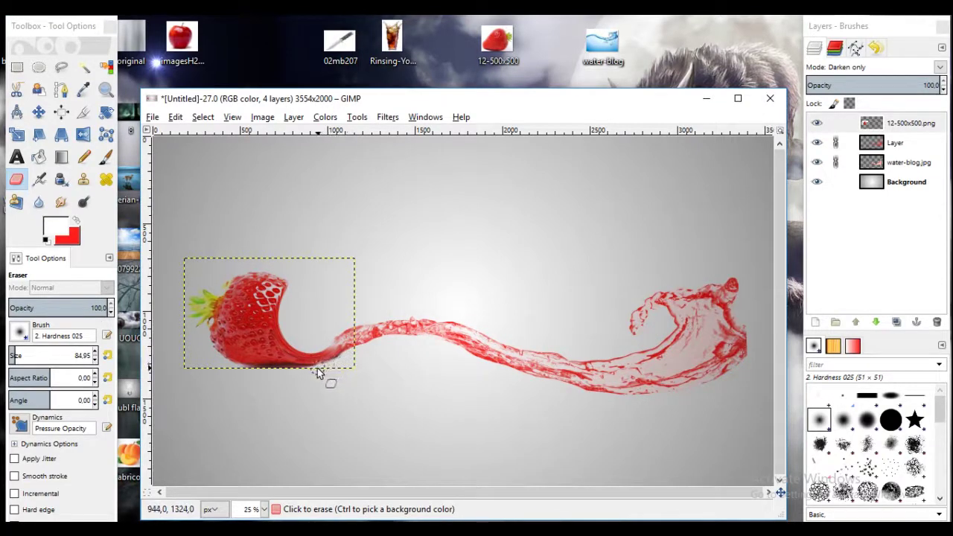
left_click(290, 374)
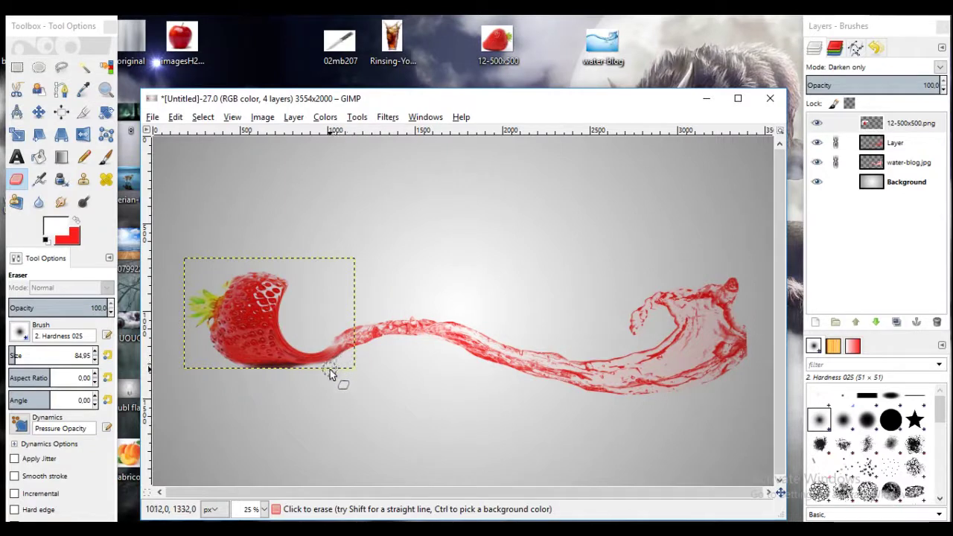
left_click(202, 117)
left_click(203, 119)
left_click(35, 118)
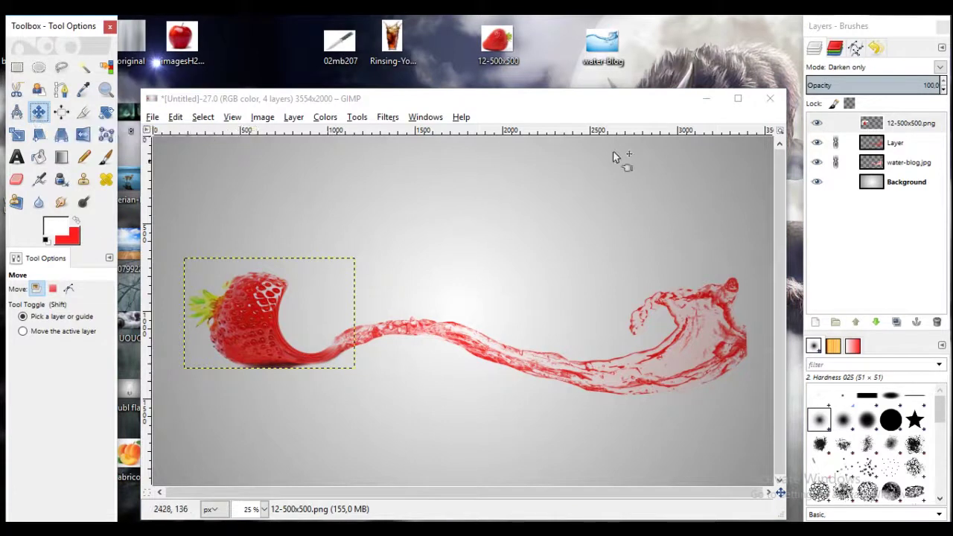
left_click(823, 123)
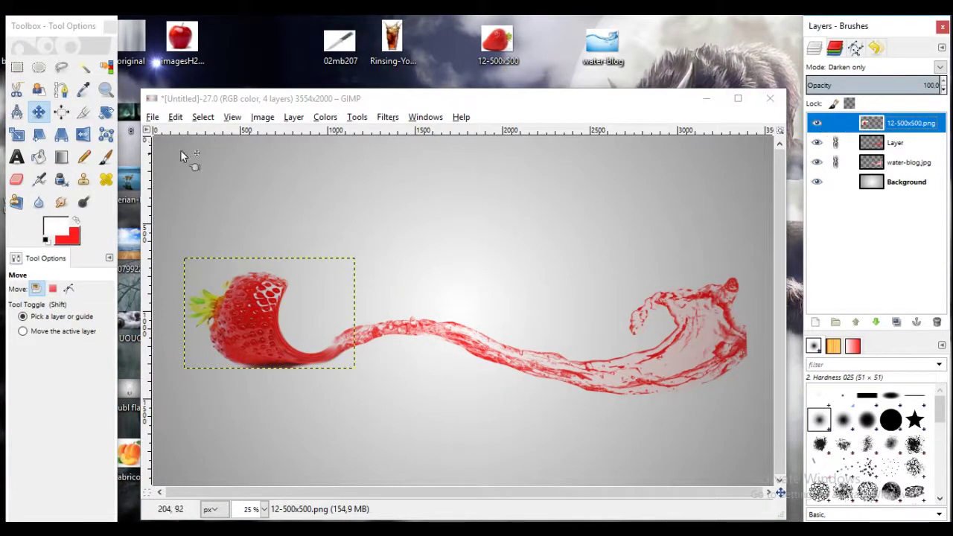
left_click(46, 240)
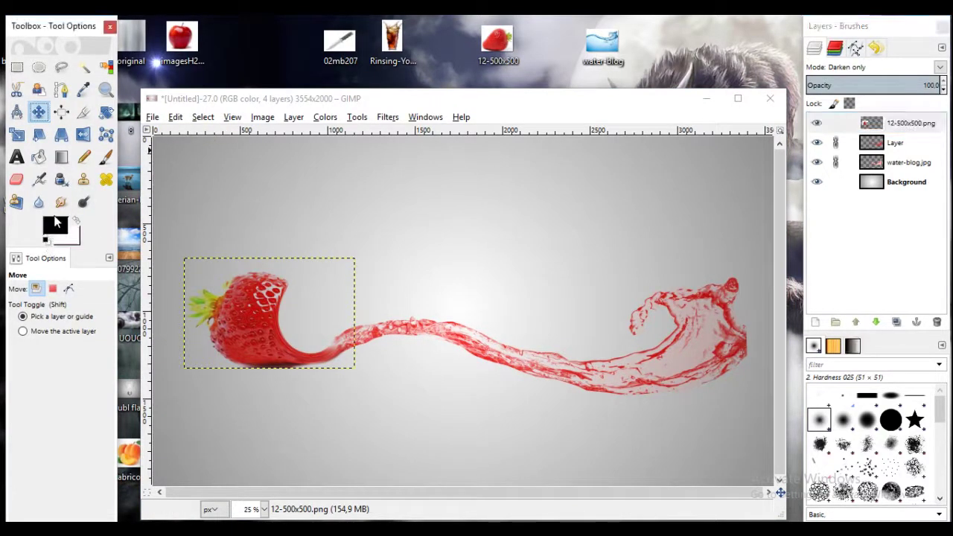
Step: Burn the strawberry's bottom edge darker using Dodge/Burn at 64.5 opacity
left_click(84, 203)
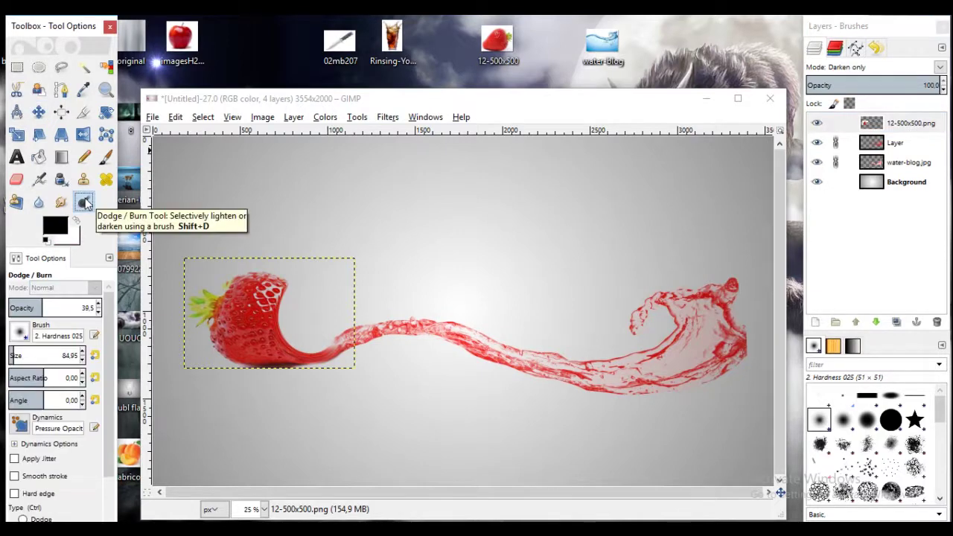
left_click(63, 305)
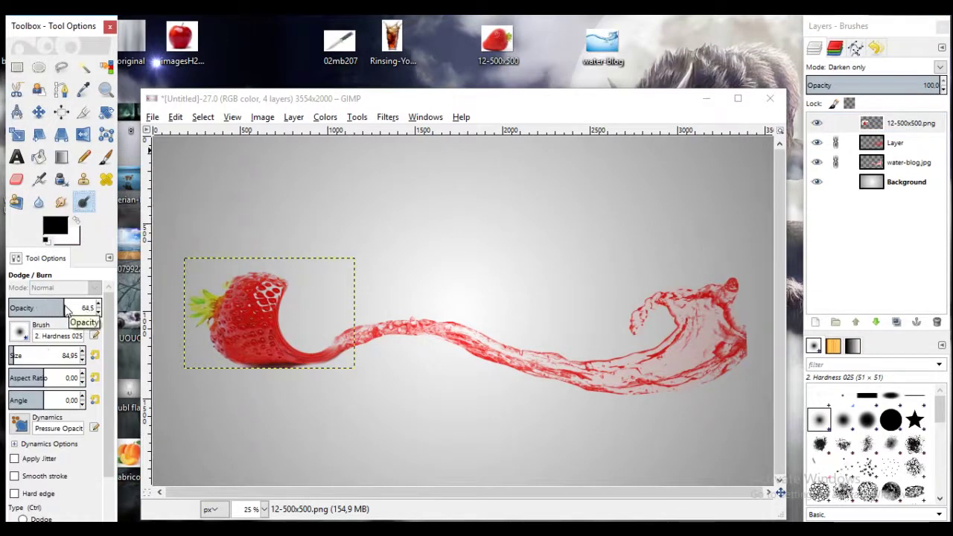
left_click_drag(107, 404, 104, 455)
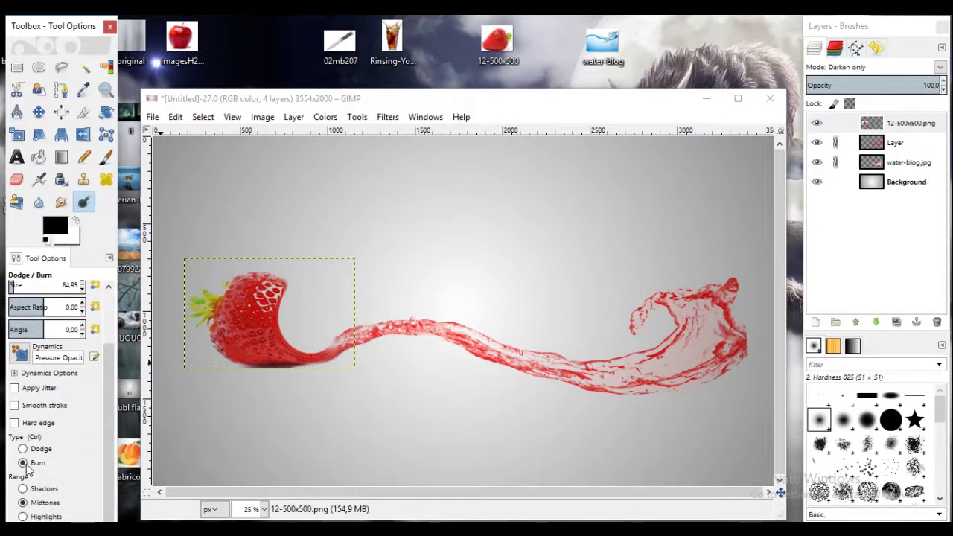
mouse_move(208, 338)
left_mouse_down()
mouse_move(246, 369)
mouse_move(211, 340)
left_mouse_up()
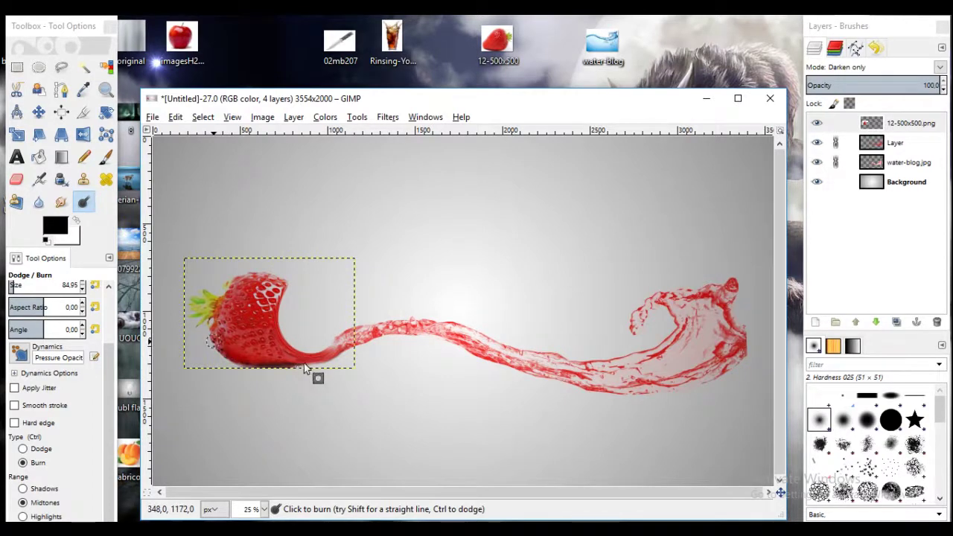
mouse_move(297, 370)
left_mouse_down()
mouse_move(315, 366)
mouse_move(255, 375)
mouse_move(222, 359)
left_mouse_up()
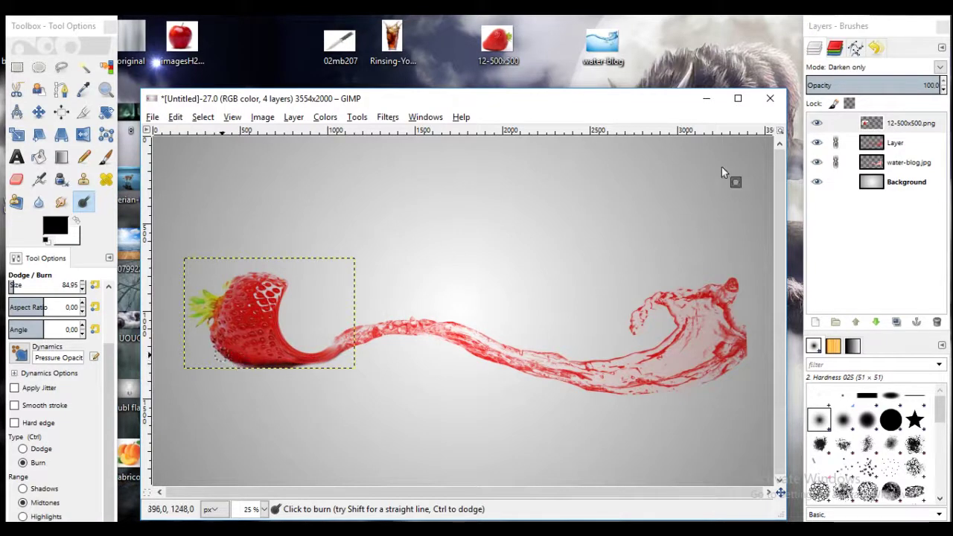
left_click(875, 127)
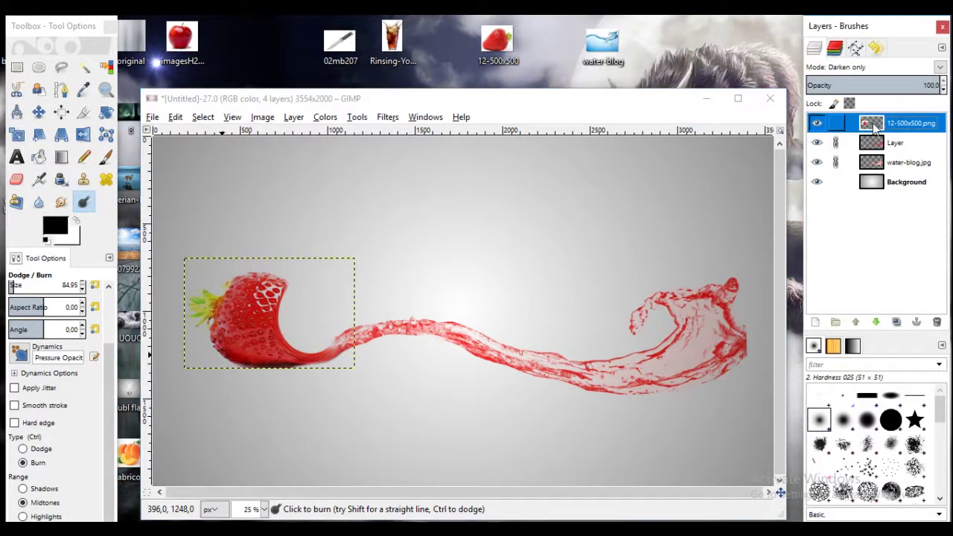
left_click(817, 323)
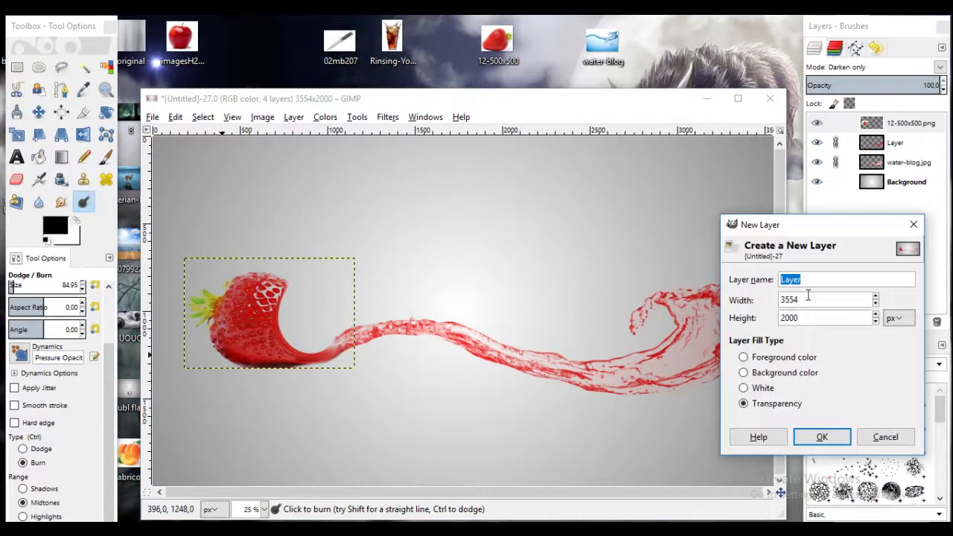
Step: Create transparent 500 × 500 Layer #1 and make it the active layer
double_click(780, 300)
type("500")
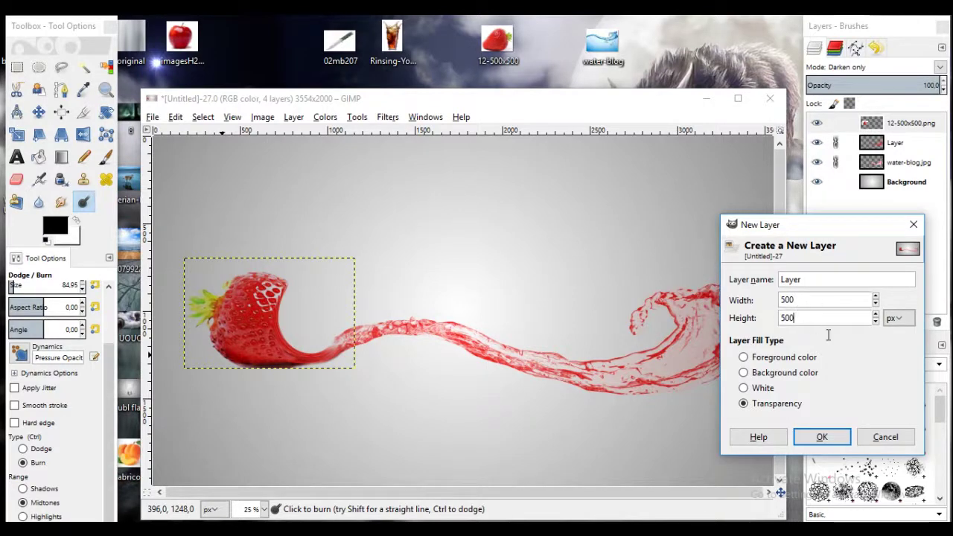
left_click(822, 437)
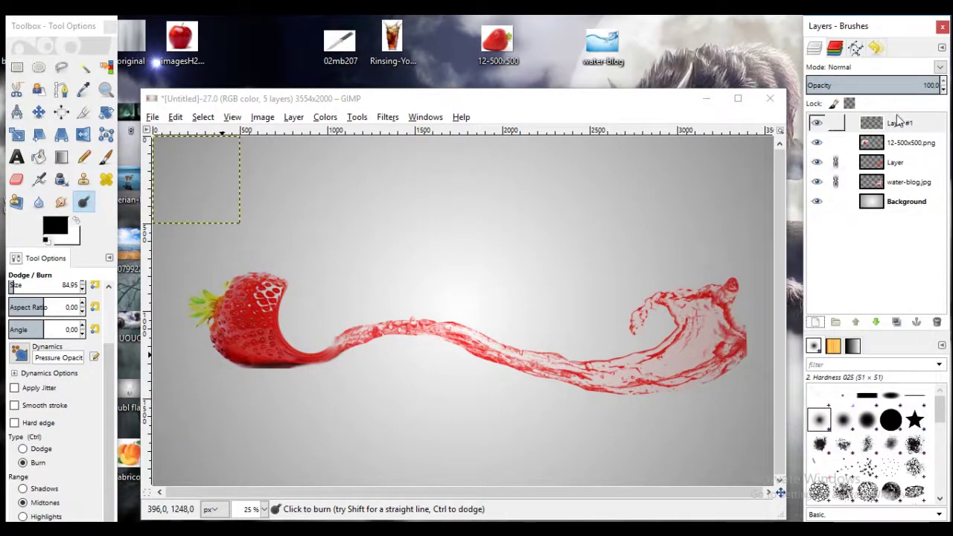
left_click_drag(891, 123, 206, 204)
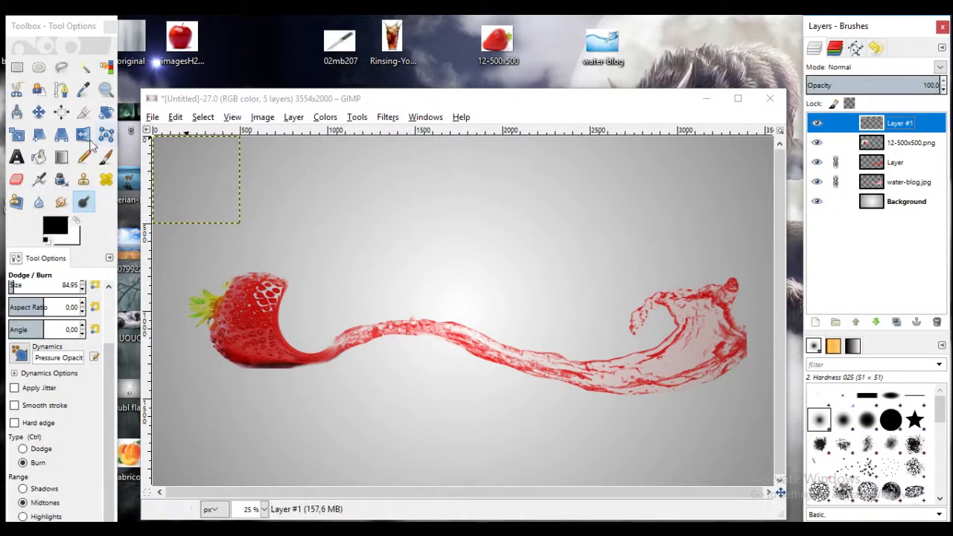
left_click(39, 156)
Step: Fill the 500 × 500 layer white and select a small unfeathered oval in its centre
left_click(77, 221)
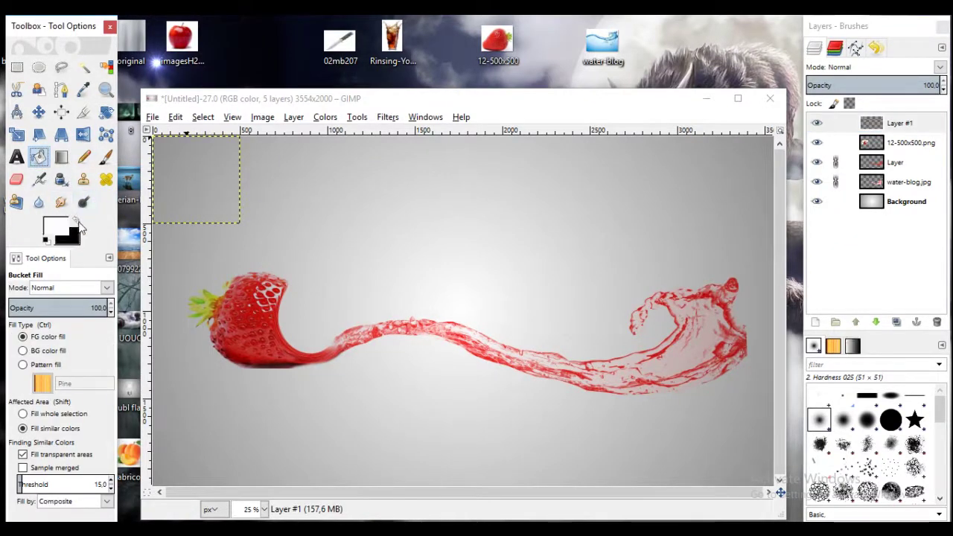
left_click(168, 187)
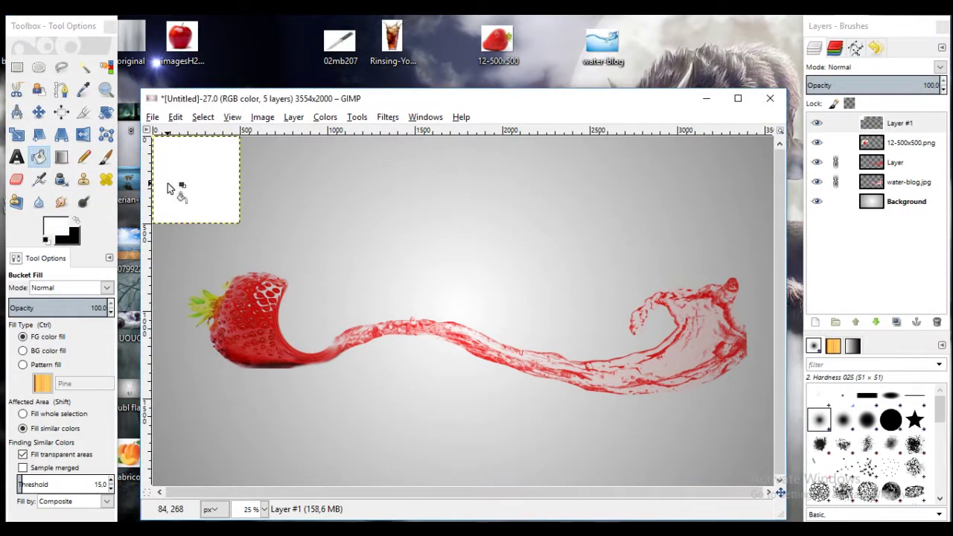
left_click(39, 67)
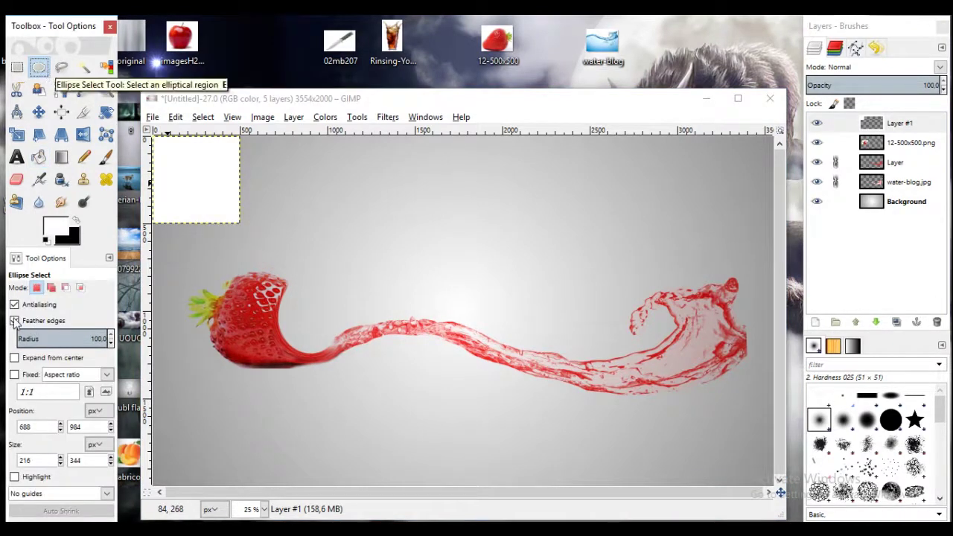
left_click(14, 320)
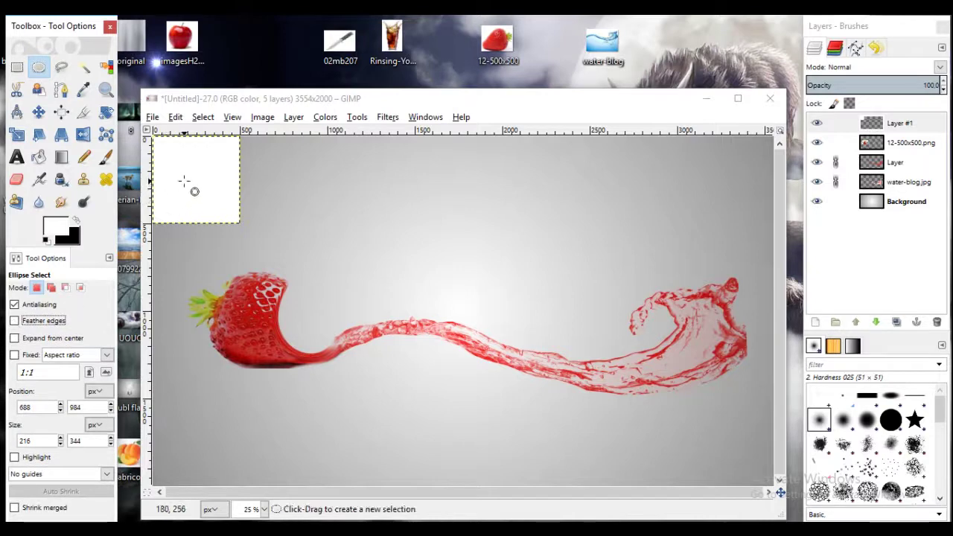
left_click_drag(199, 178, 207, 186)
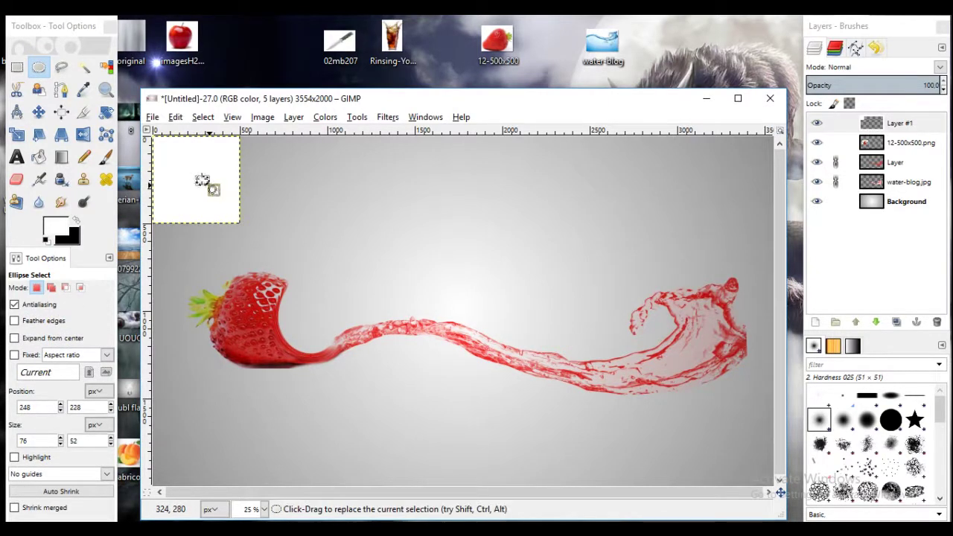
left_click_drag(200, 176, 202, 180)
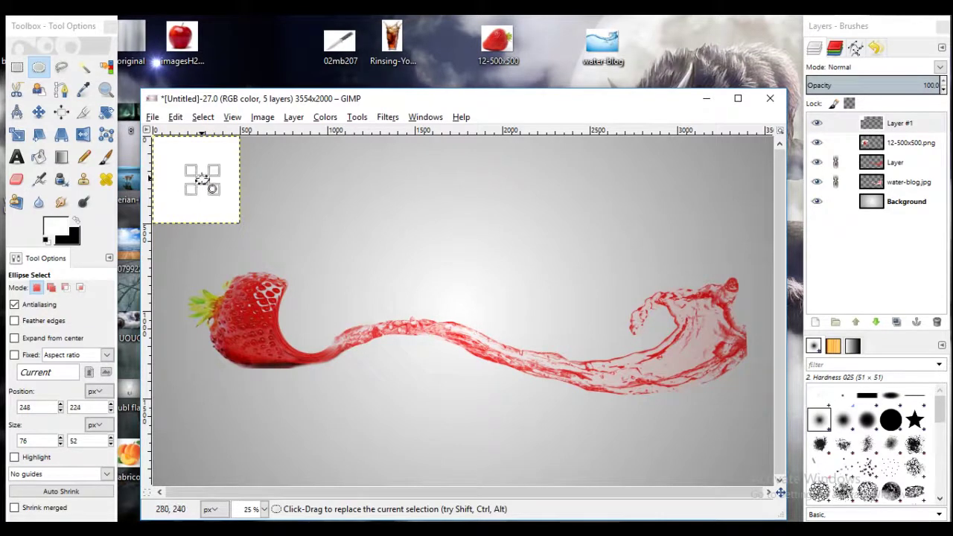
Step: Fill the oval selection with black and clear the selection
left_click(175, 117)
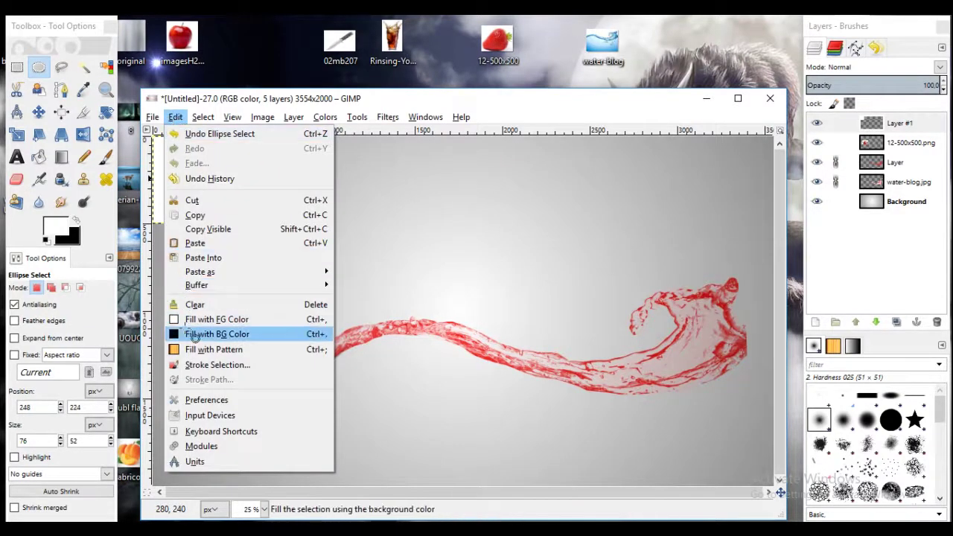
left_click(186, 332)
left_click(203, 117)
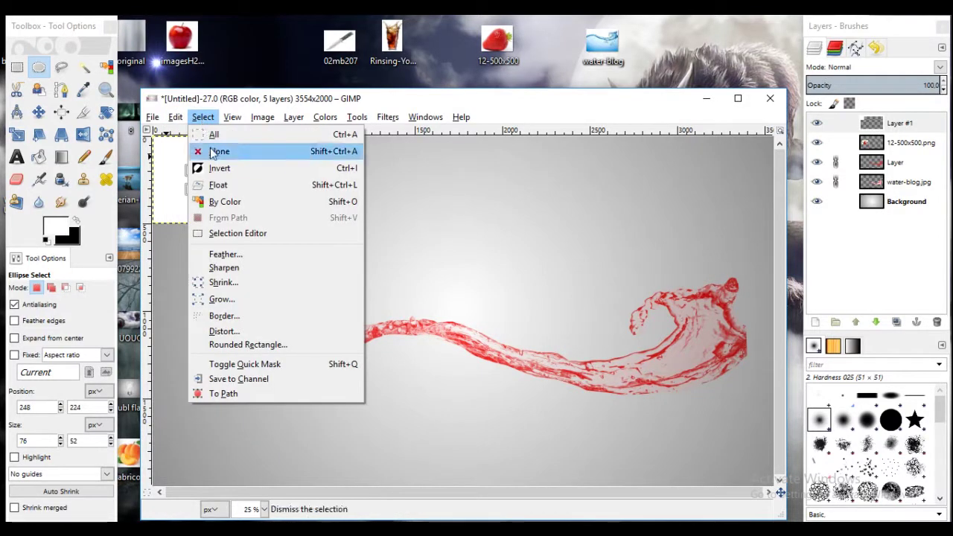
left_click(210, 150)
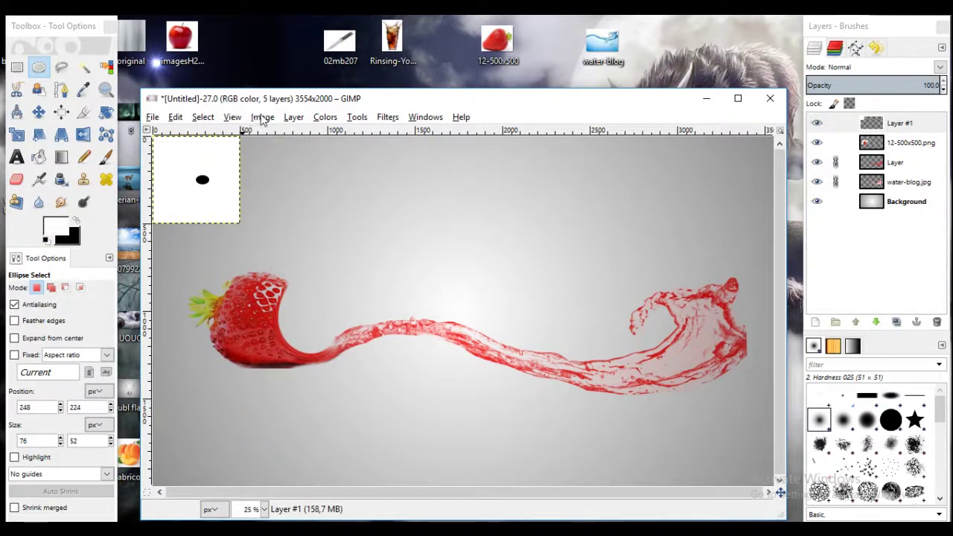
left_click(387, 117)
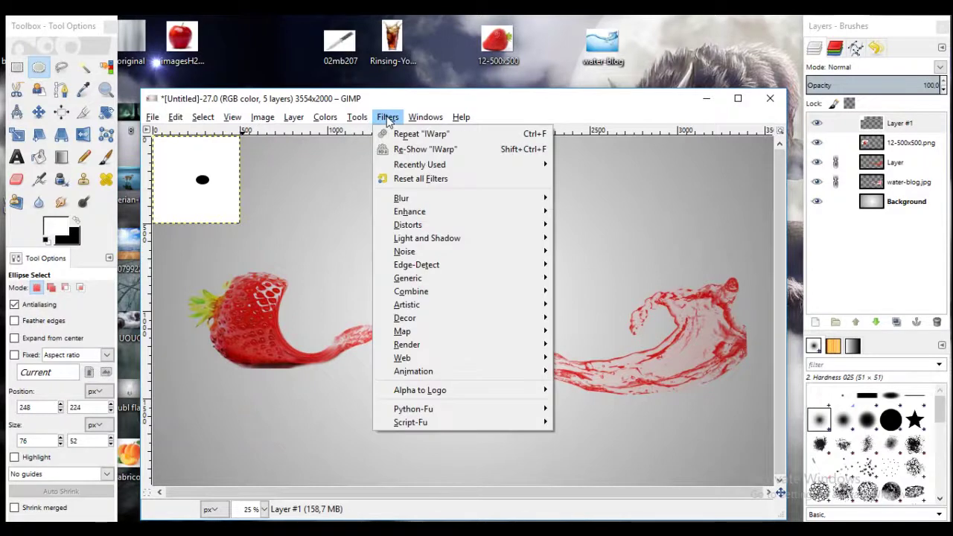
mouse_move(402, 332)
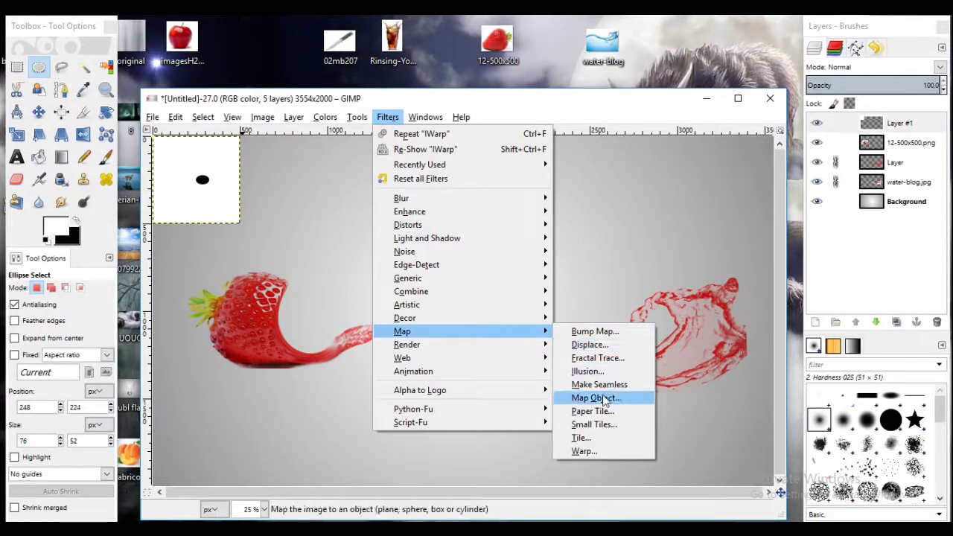
Step: Map the dot layer onto a sphere with Position Y 0.47368 and Rotation X -6.3
left_click(615, 403)
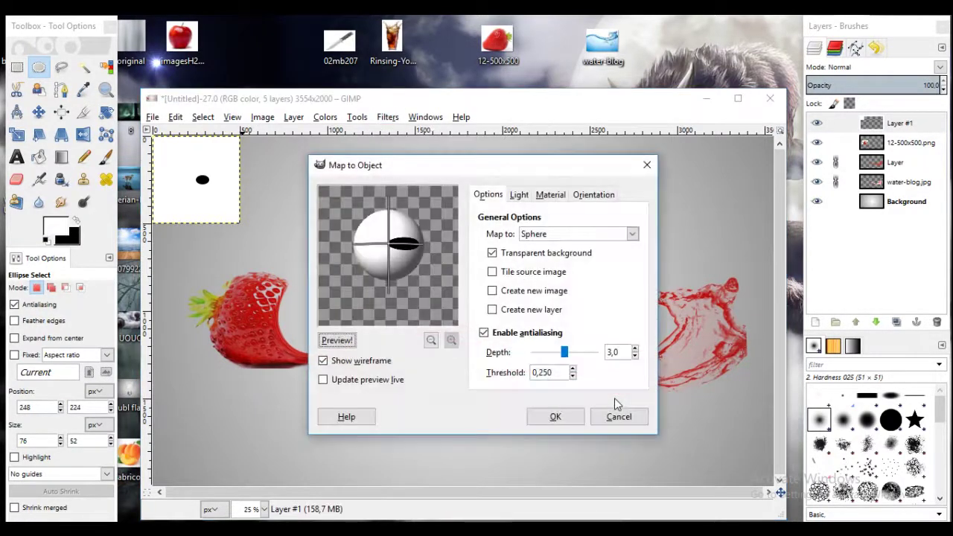
left_click(546, 195)
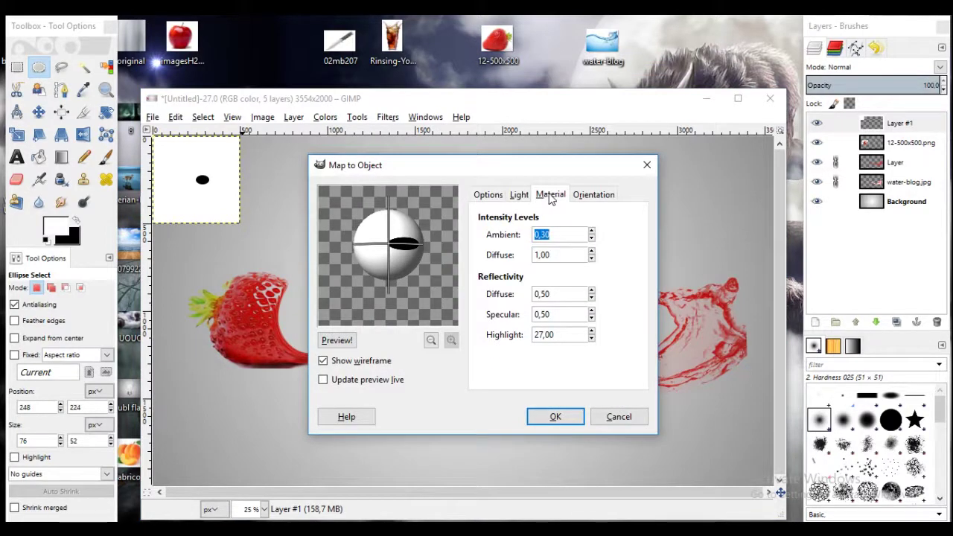
left_click(584, 194)
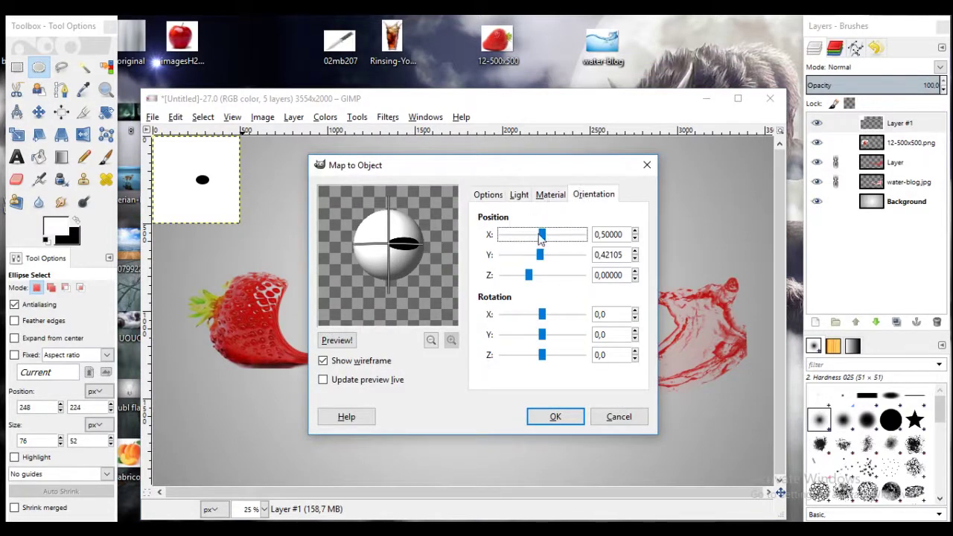
left_click_drag(542, 234, 543, 254)
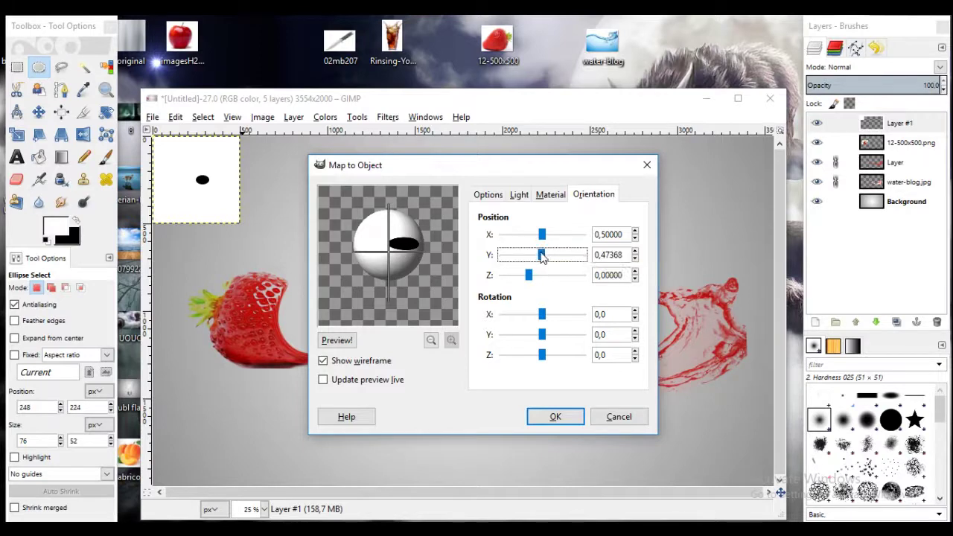
left_click_drag(543, 314, 543, 315)
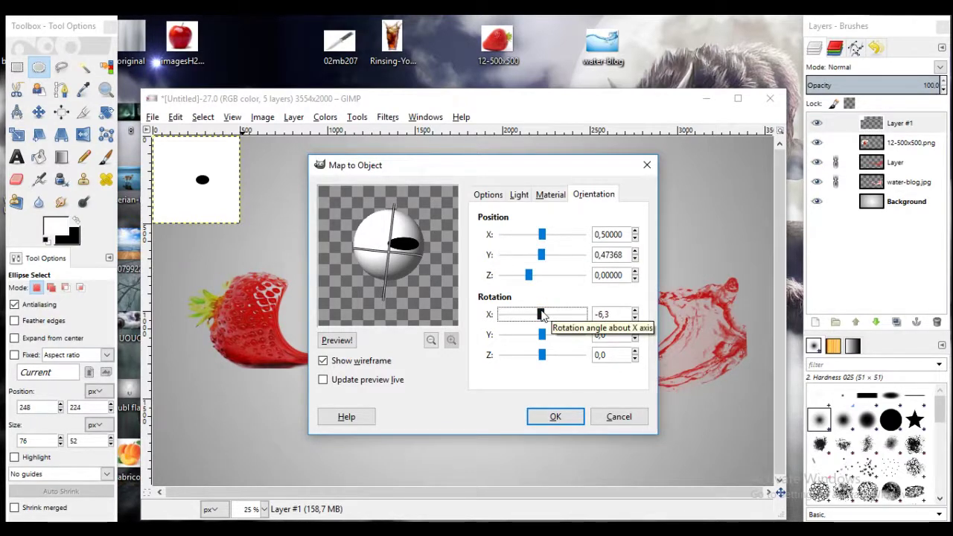
left_click_drag(543, 316, 543, 316)
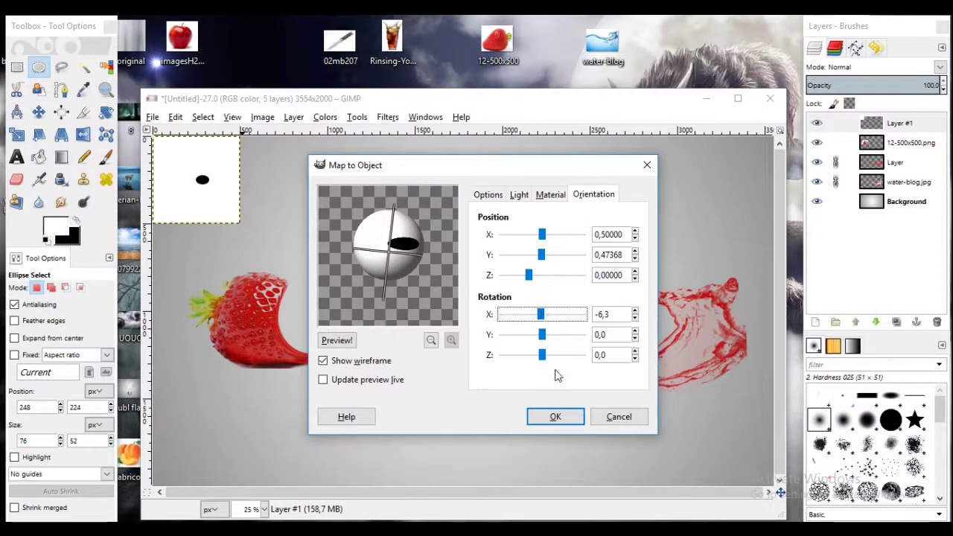
left_click(555, 418)
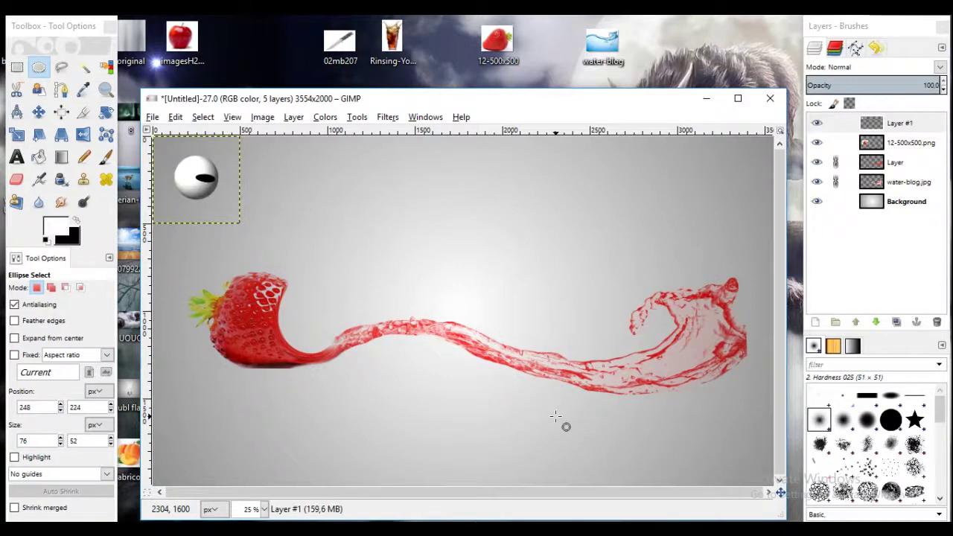
Step: Move the sphere onto the strawberry's head and scale the layer down
left_click(38, 112)
left_click_drag(191, 179, 242, 306)
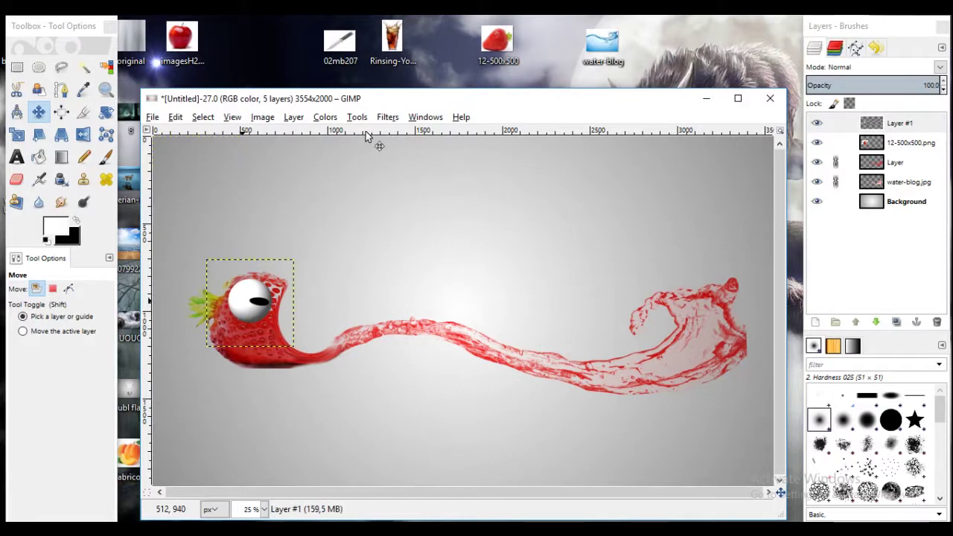
left_click(295, 117)
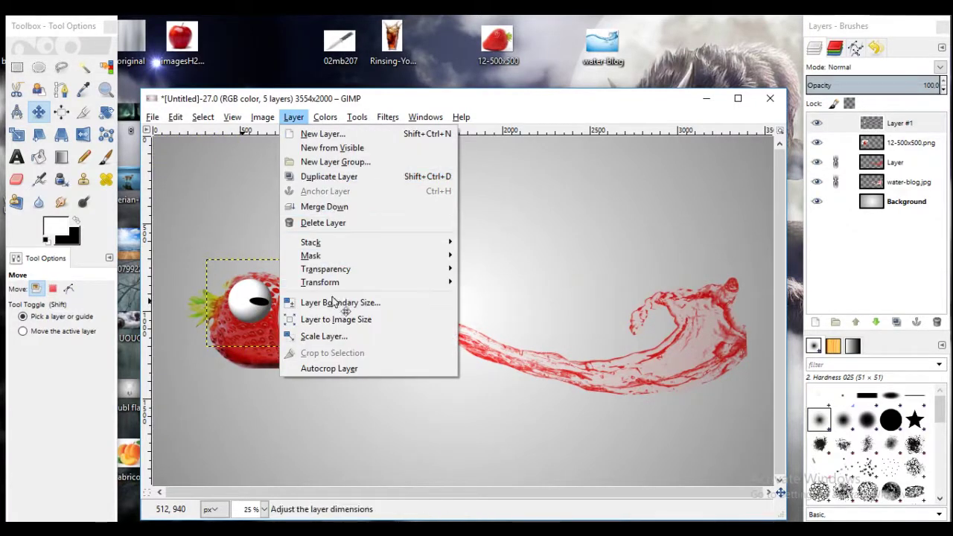
left_click(354, 340)
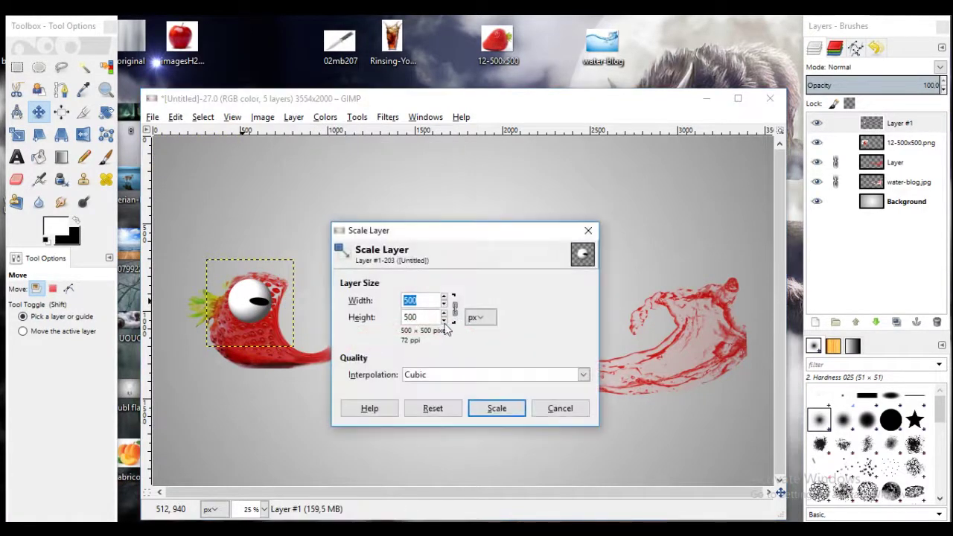
left_click(496, 410)
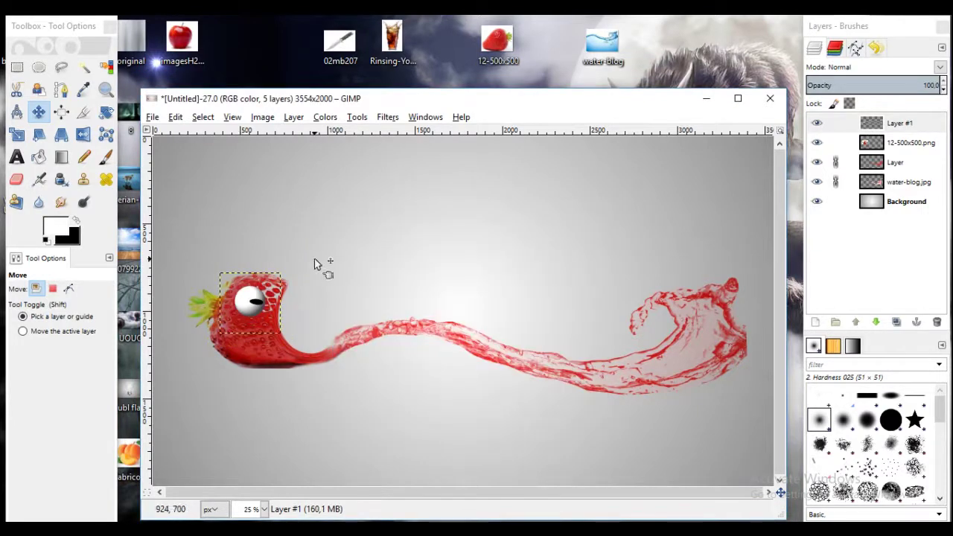
left_click_drag(252, 304, 258, 298)
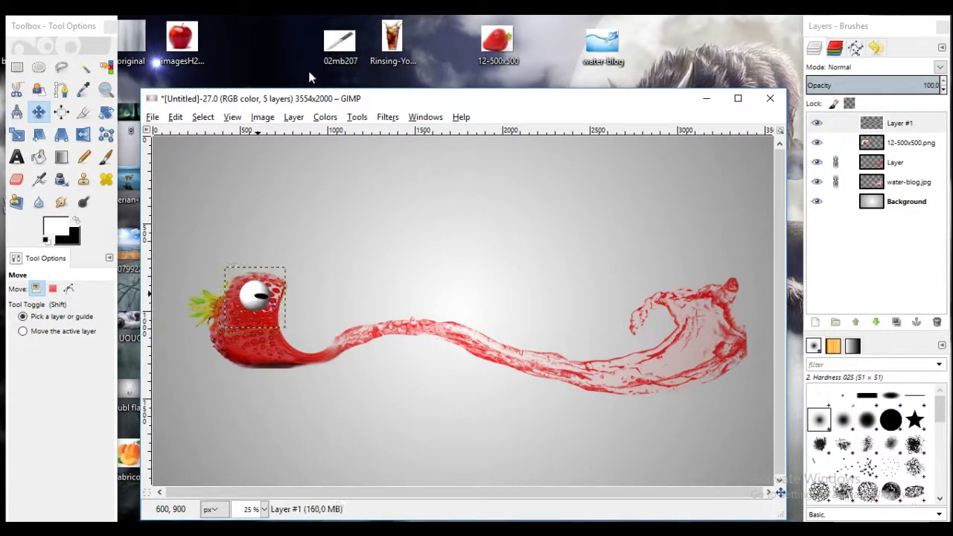
Step: Rescale the eye layer to 241 × 241 px
left_click(325, 116)
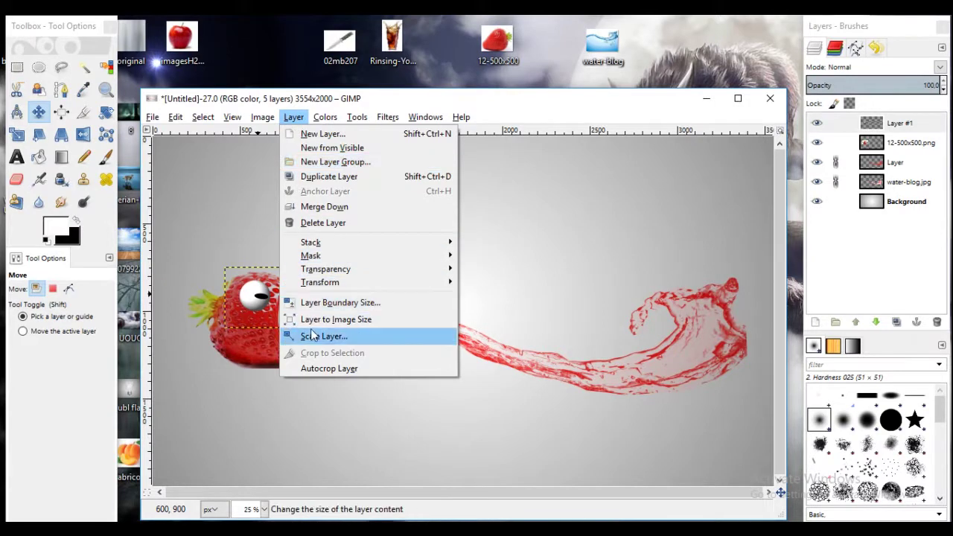
left_click(317, 335)
type("314")
key("Tab")
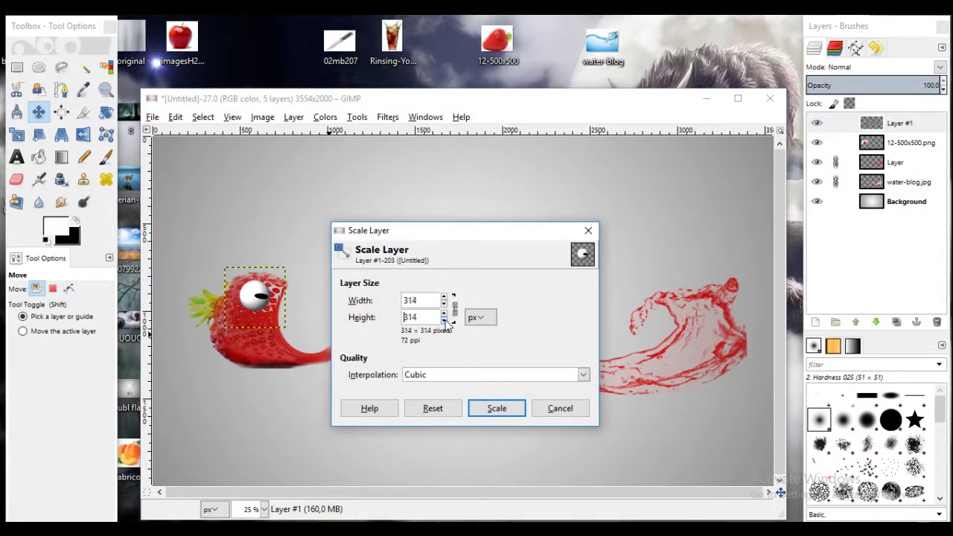
left_click(445, 321)
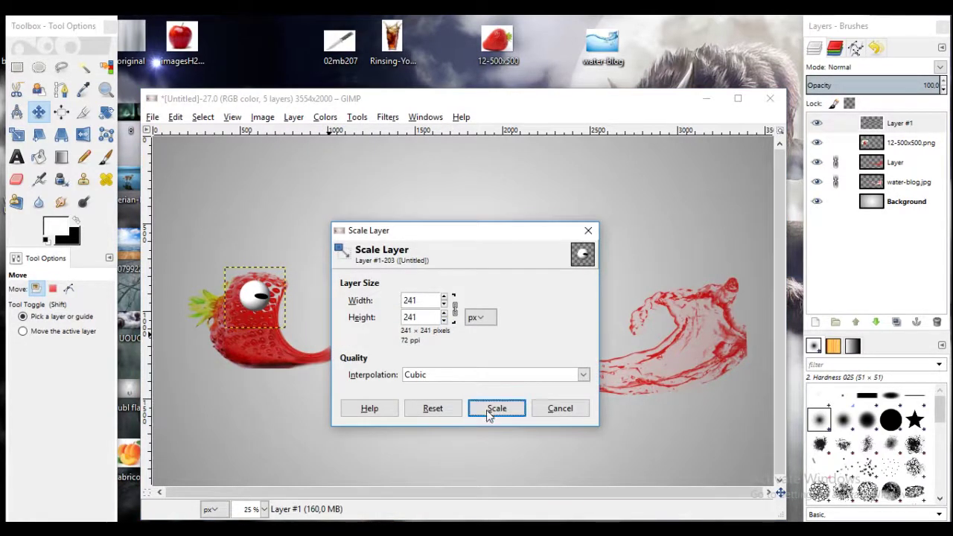
left_click(492, 410)
Step: Fine-tune the eye's position on the head, then make the strawberry layer active
left_click_drag(255, 300, 259, 299)
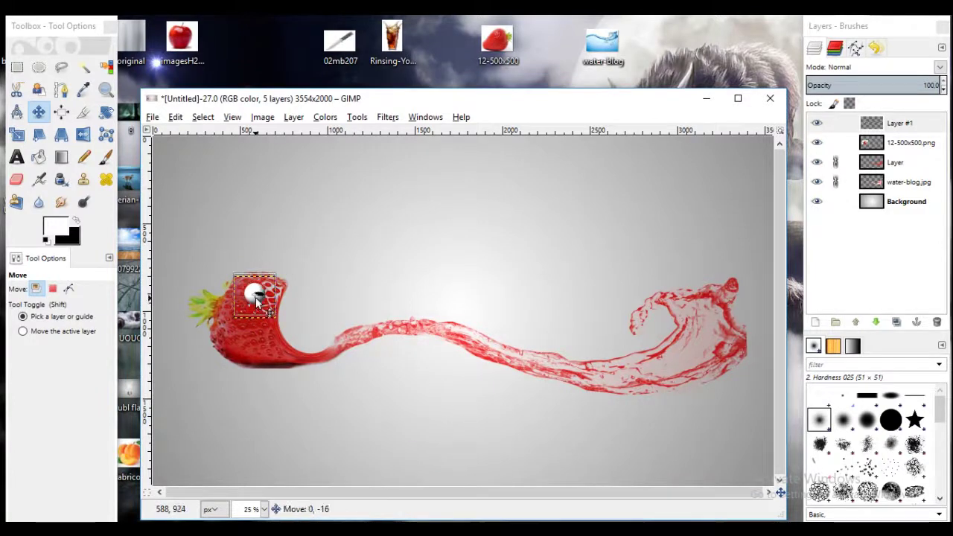
left_click_drag(259, 300, 255, 302)
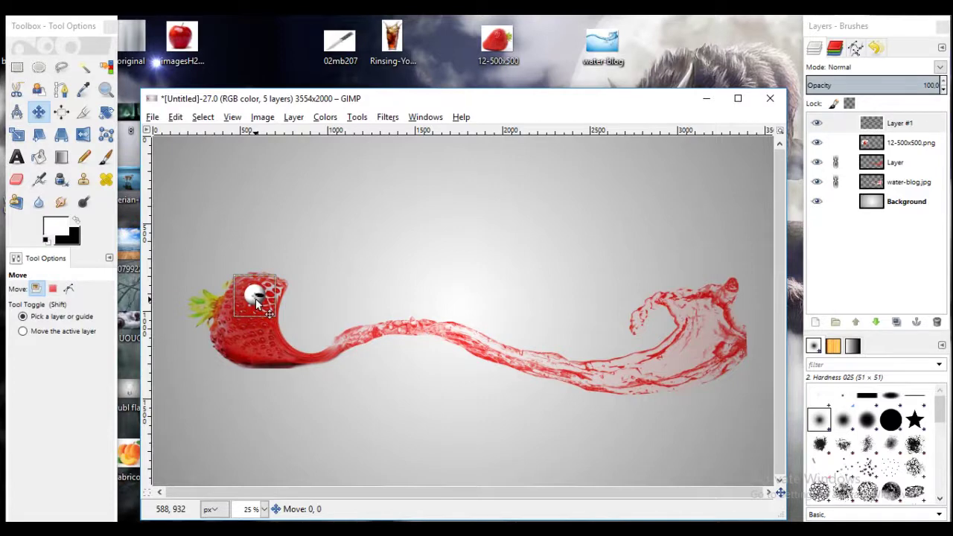
left_click_drag(256, 302, 254, 300)
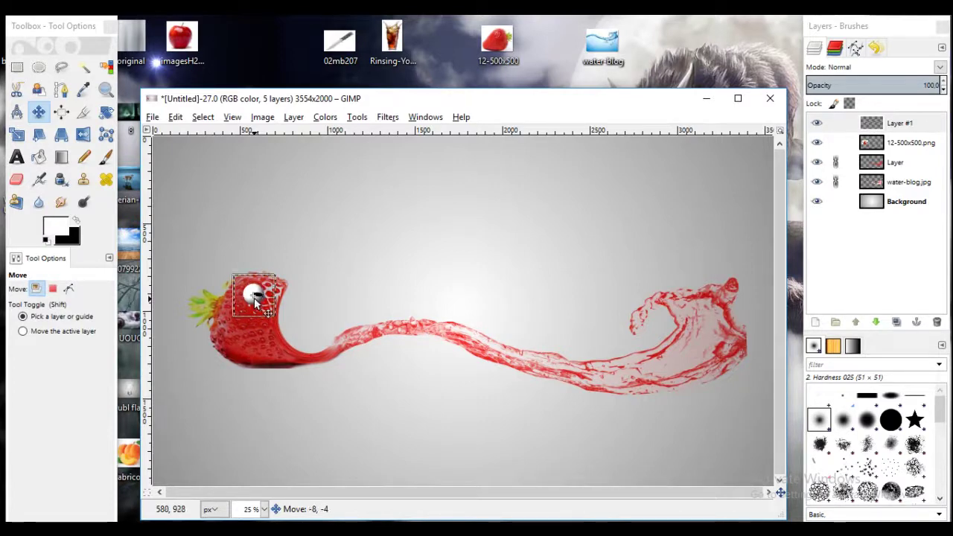
left_click_drag(254, 300, 257, 301)
left_click(818, 143)
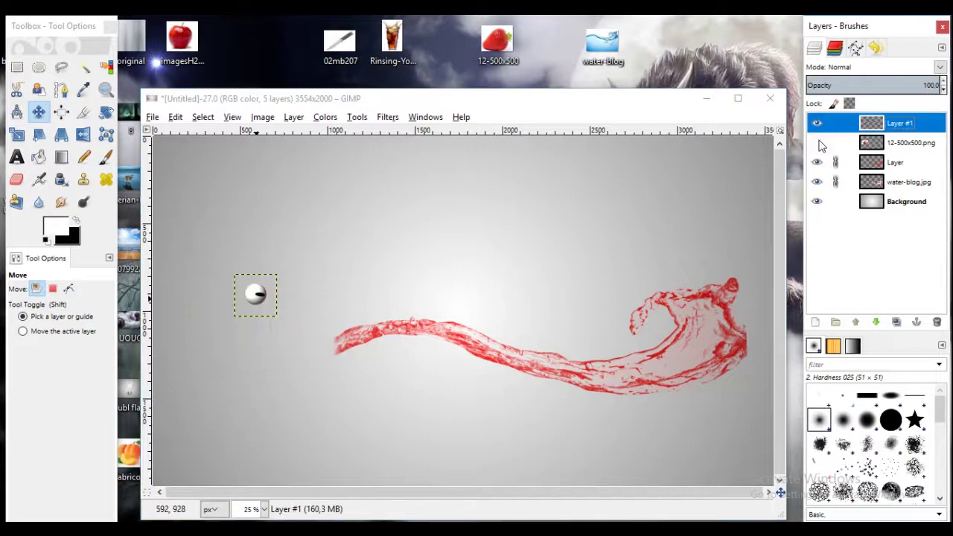
left_click(818, 143)
left_click(877, 144)
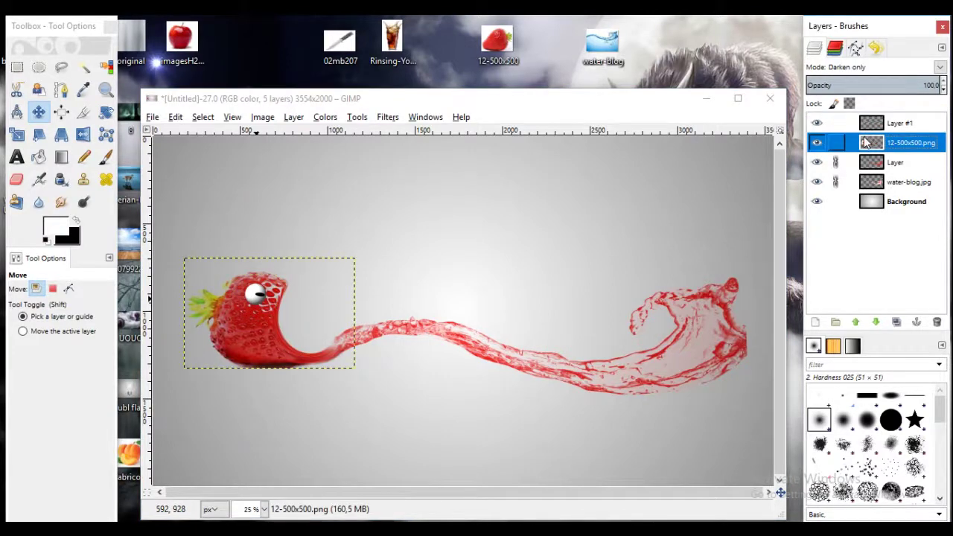
Step: Airbrush black shading around the eye on the strawberry, then nudge the eye slightly
left_click(40, 183)
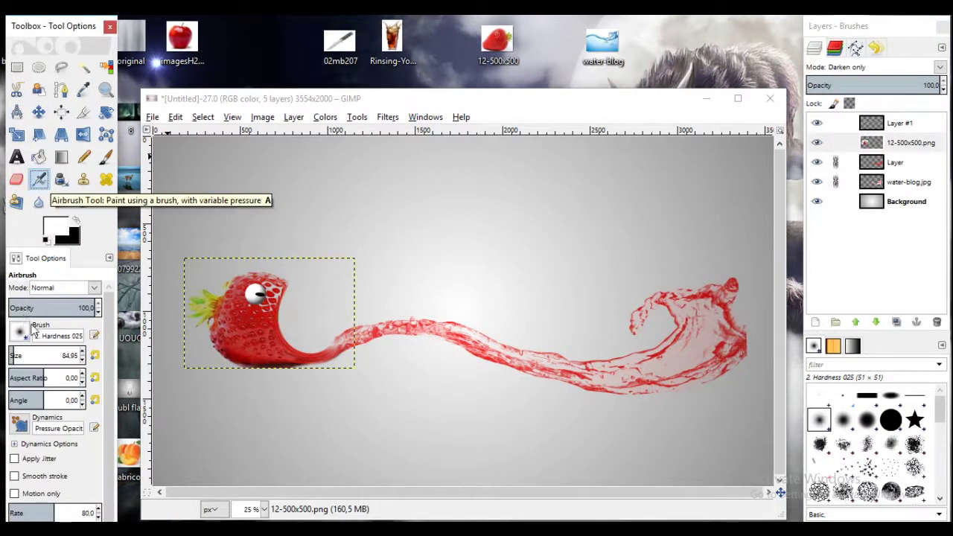
scroll(17, 358, "down", 1)
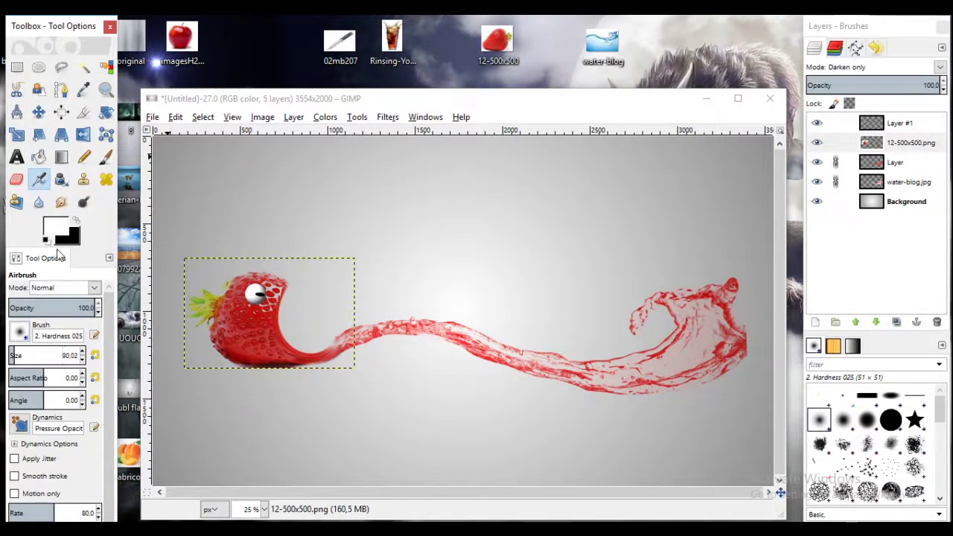
left_click(77, 223)
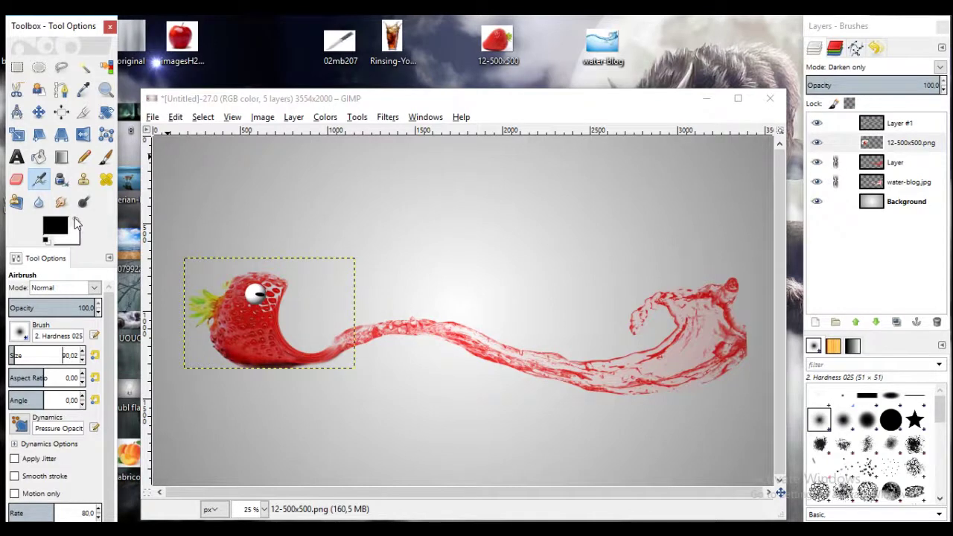
left_click(245, 292)
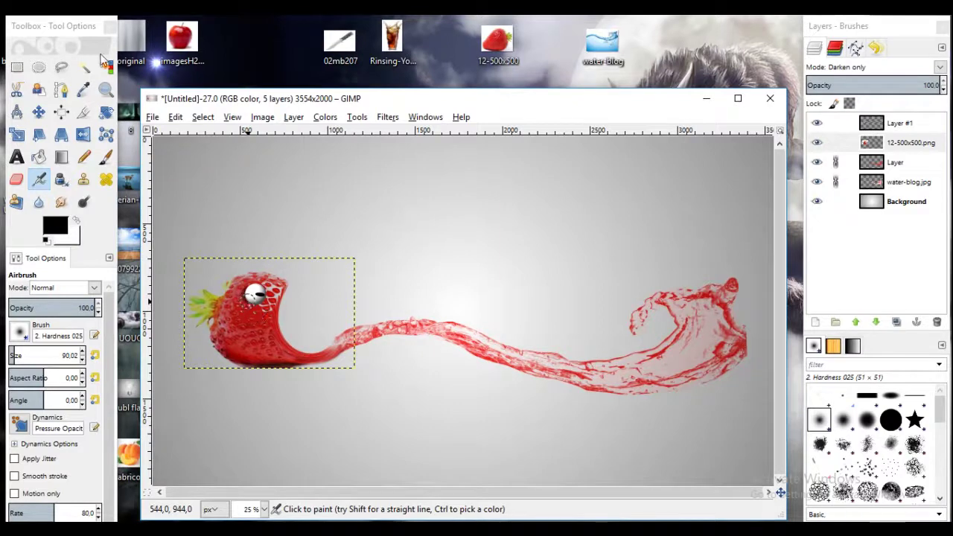
left_click(39, 112)
left_click_drag(257, 295, 256, 296)
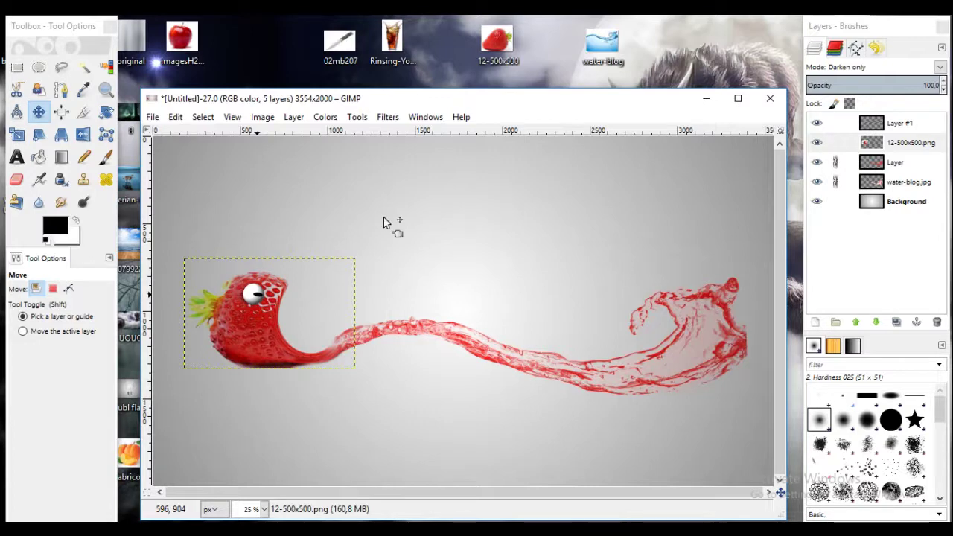
Step: Select a tall strip at the splash's right end with a 100 px feather
left_click(888, 163)
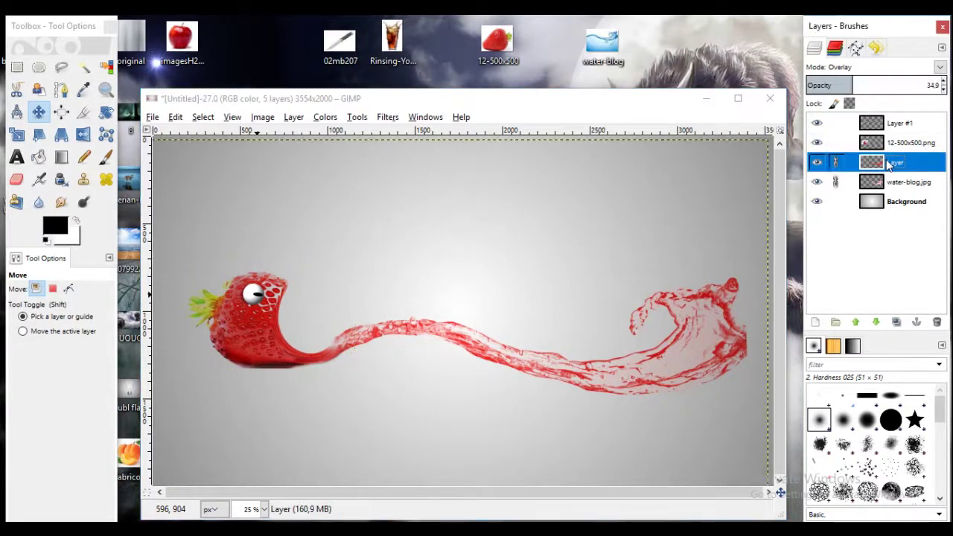
left_click(818, 183)
left_click(818, 183)
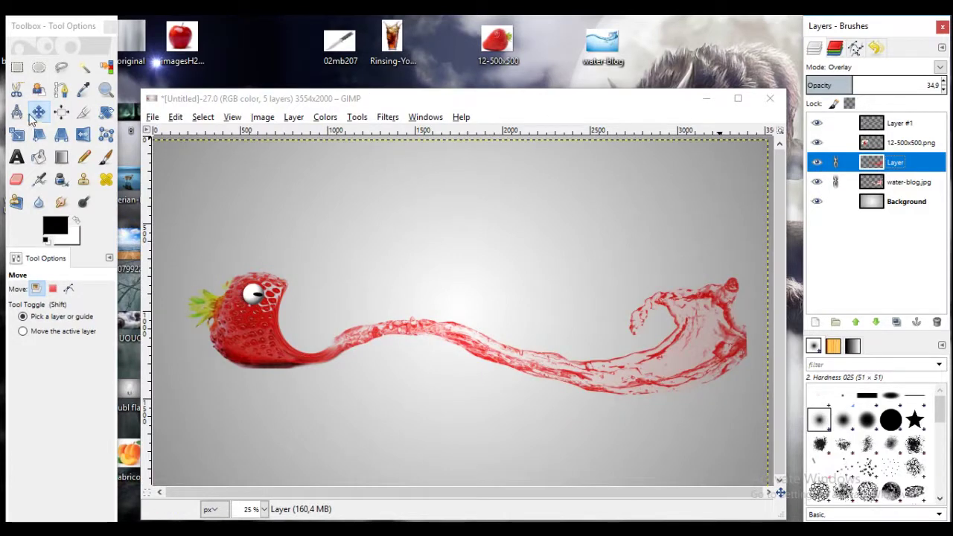
left_click(22, 68)
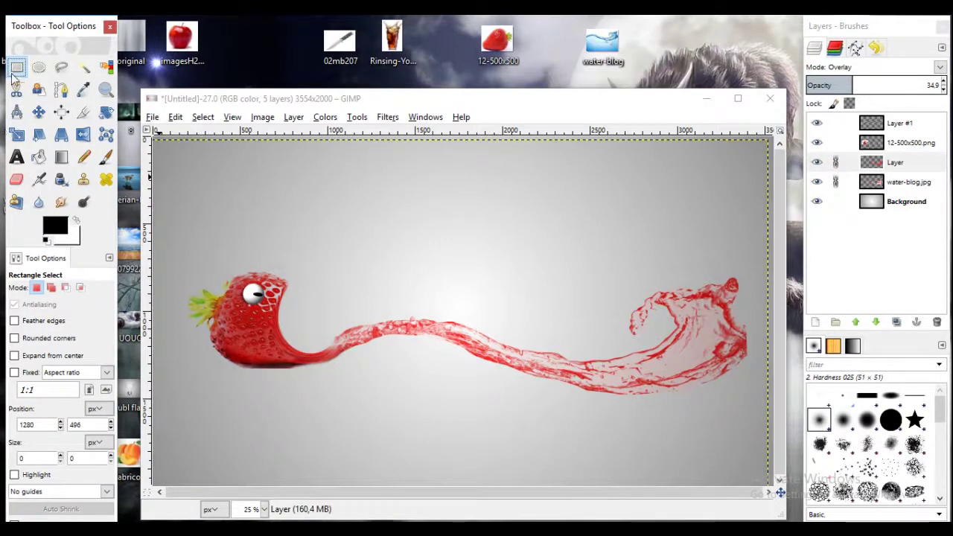
left_click(20, 321)
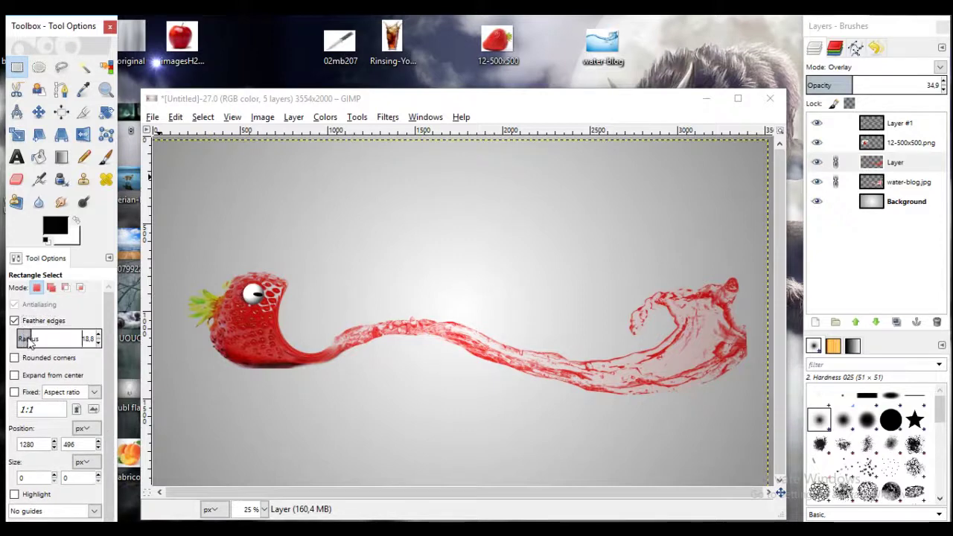
left_click_drag(29, 339, 96, 339)
left_click_drag(761, 217, 736, 420)
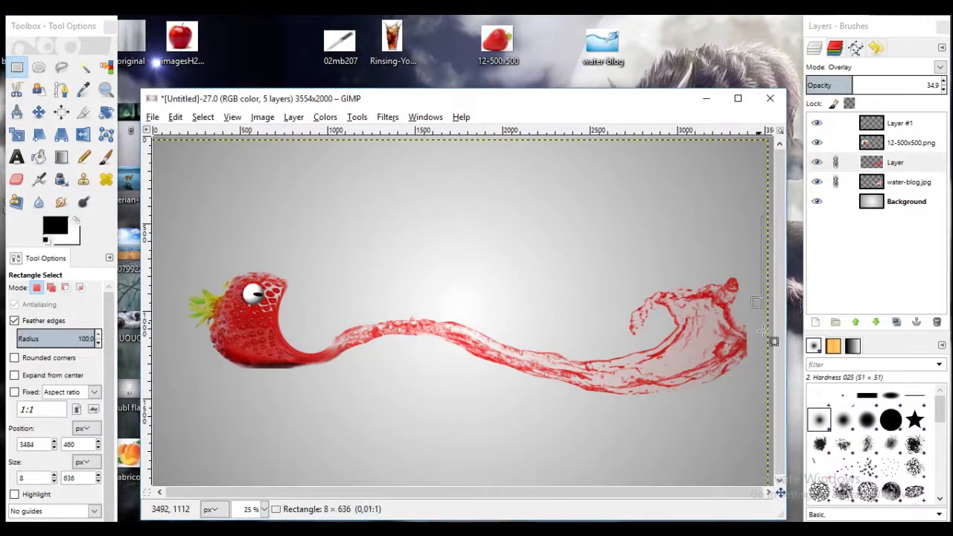
left_click_drag(736, 421, 748, 392)
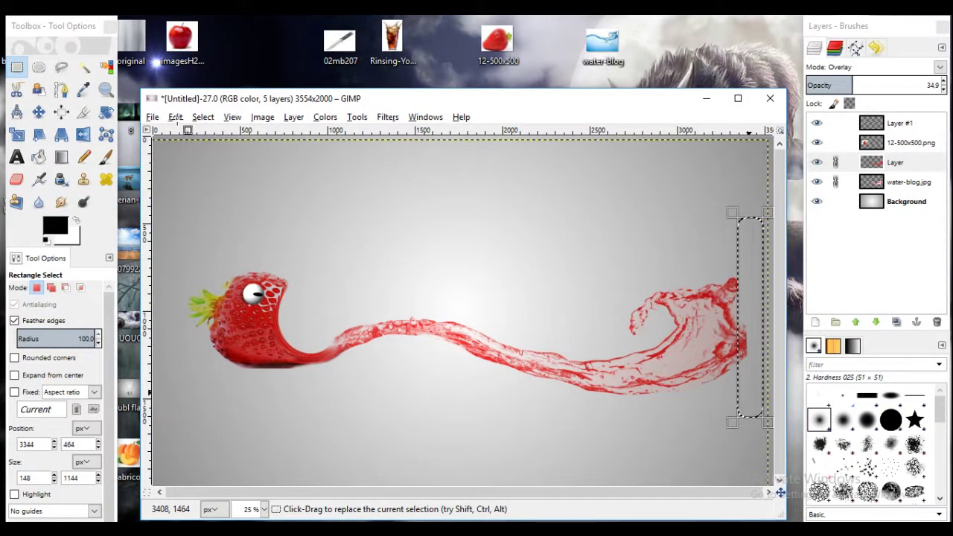
Step: Attempt to cut the selected strip from the overlay splash layer
left_click(175, 117)
left_click(181, 198)
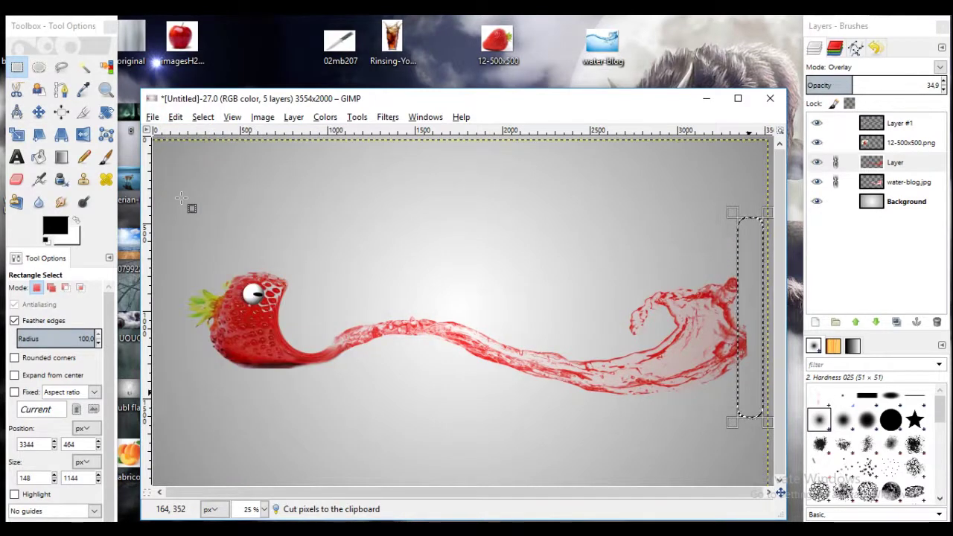
left_click(175, 117)
left_click(185, 201)
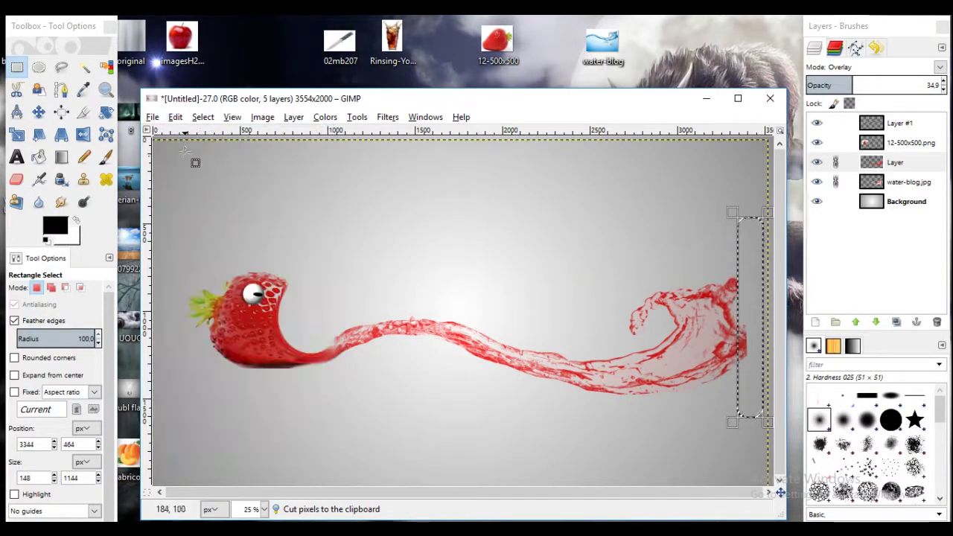
Step: Cut the strip from water-blog.jpg, clear the selection, and drag in the knife photo 02mb207.jpg
left_click(871, 182)
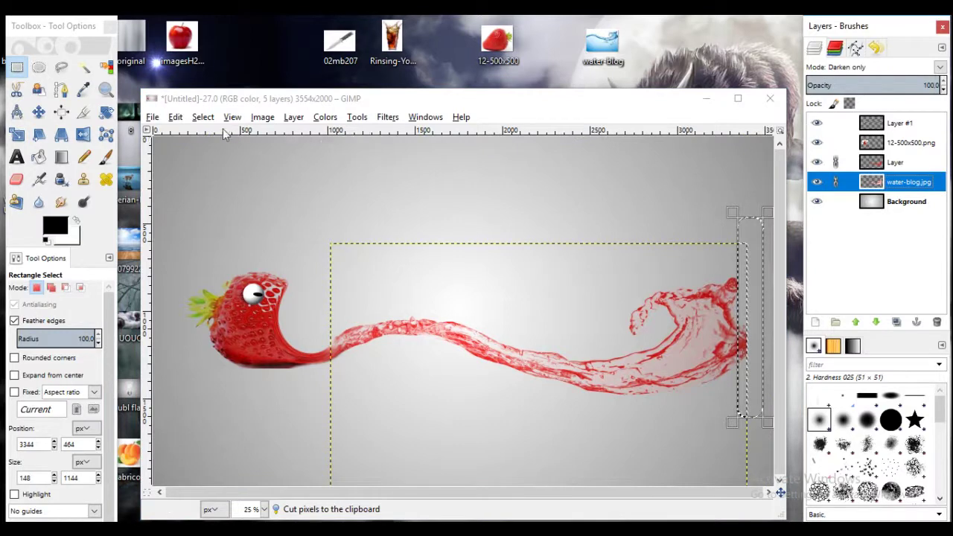
left_click(175, 117)
left_click(191, 198)
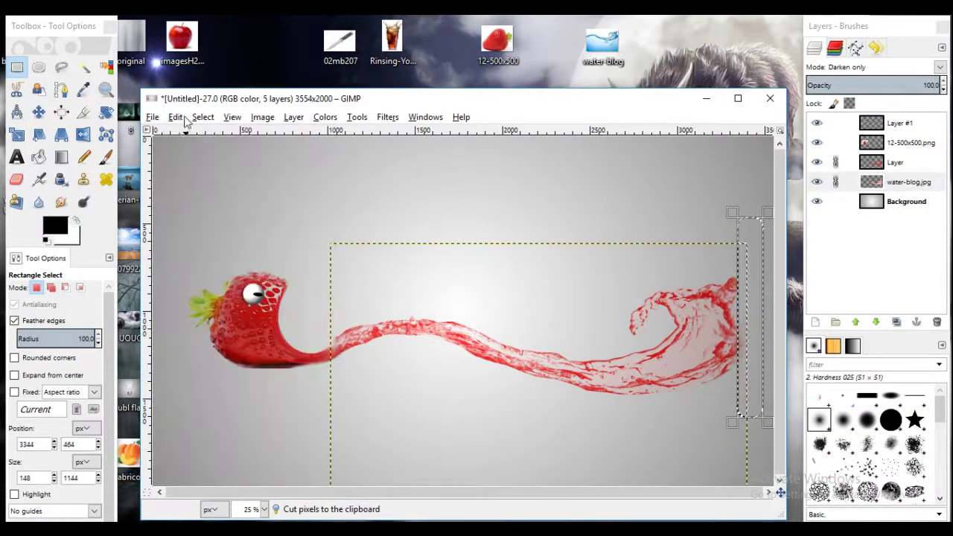
left_click(175, 117)
left_click(192, 198)
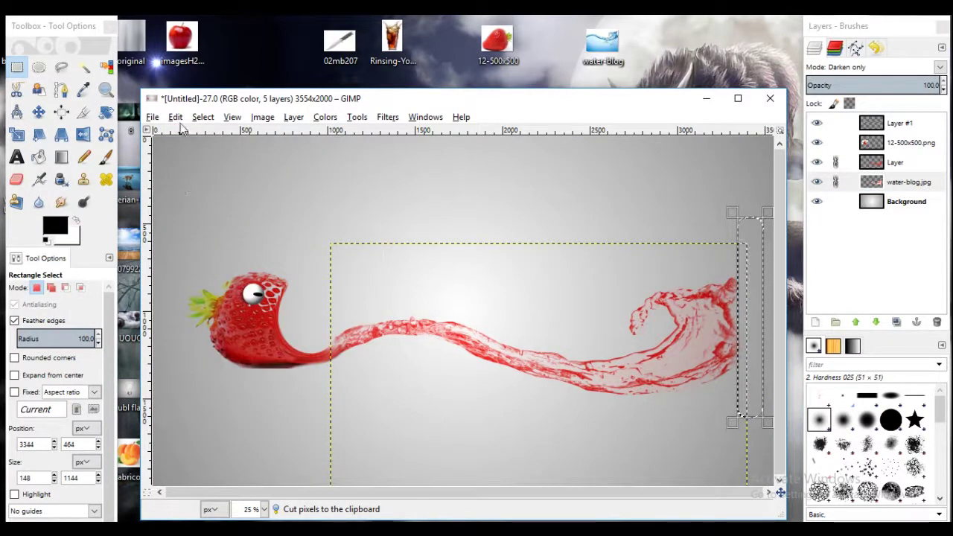
left_click(175, 117)
left_click(191, 202)
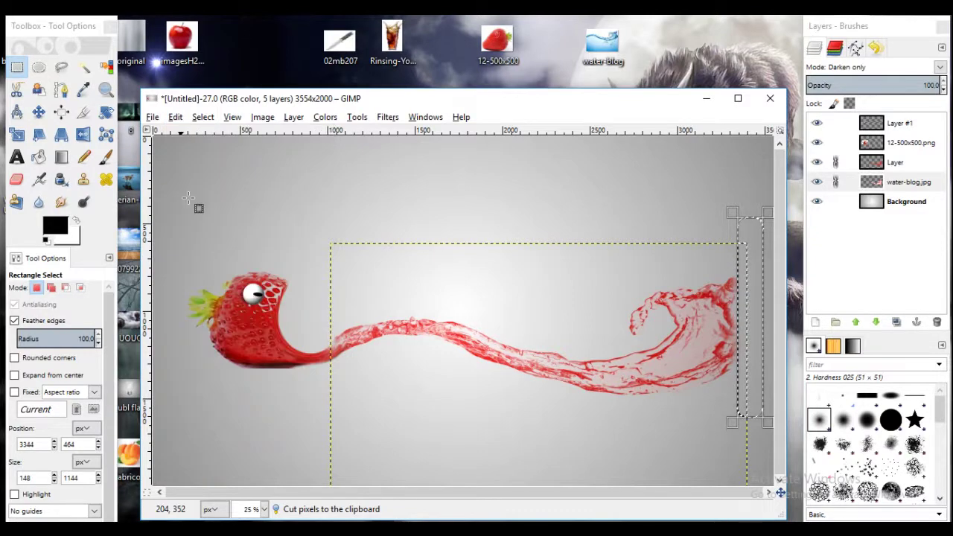
left_click(202, 117)
left_click(222, 152)
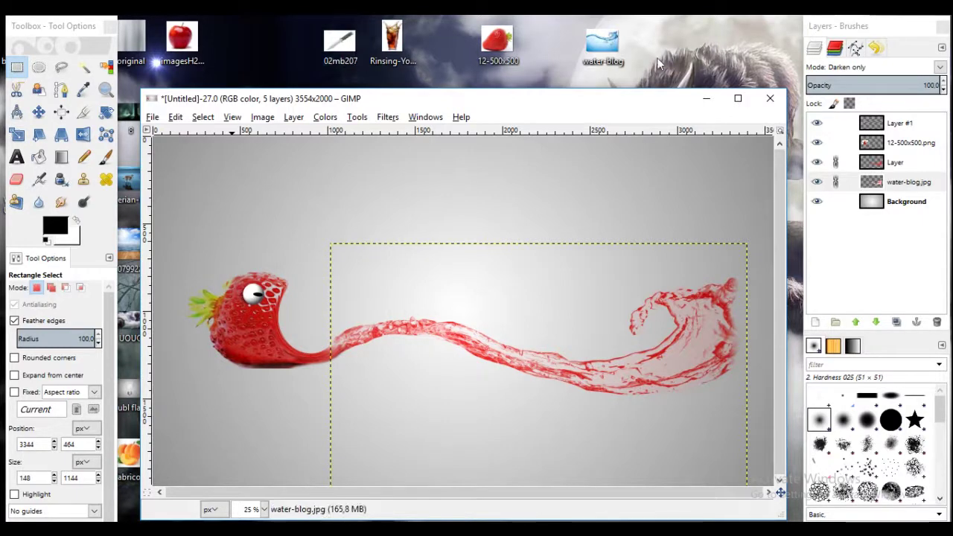
mouse_move(871, 123)
left_mouse_down()
mouse_move(348, 41)
mouse_move(468, 203)
left_mouse_up()
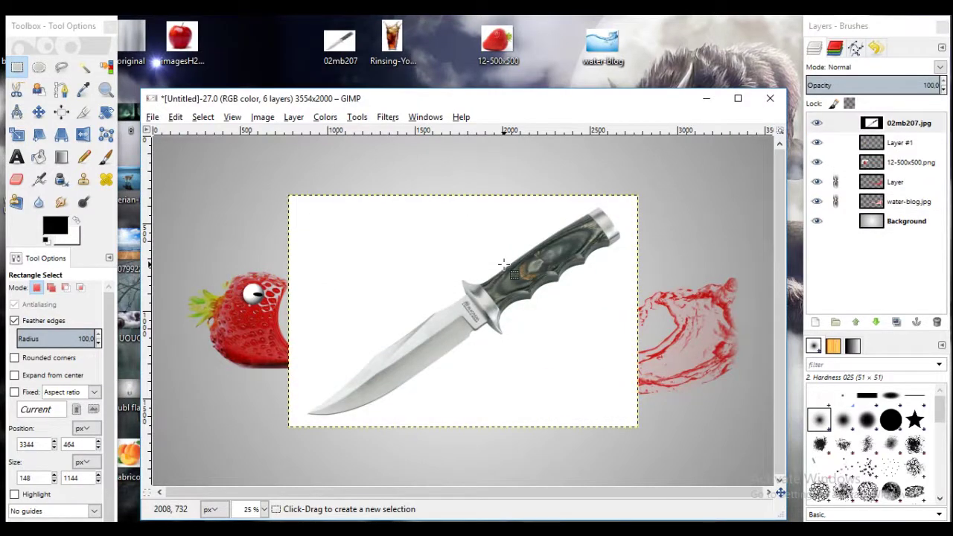
Step: Add an alpha channel to the knife layer and fuzzy-select its white background
right_click(886, 125)
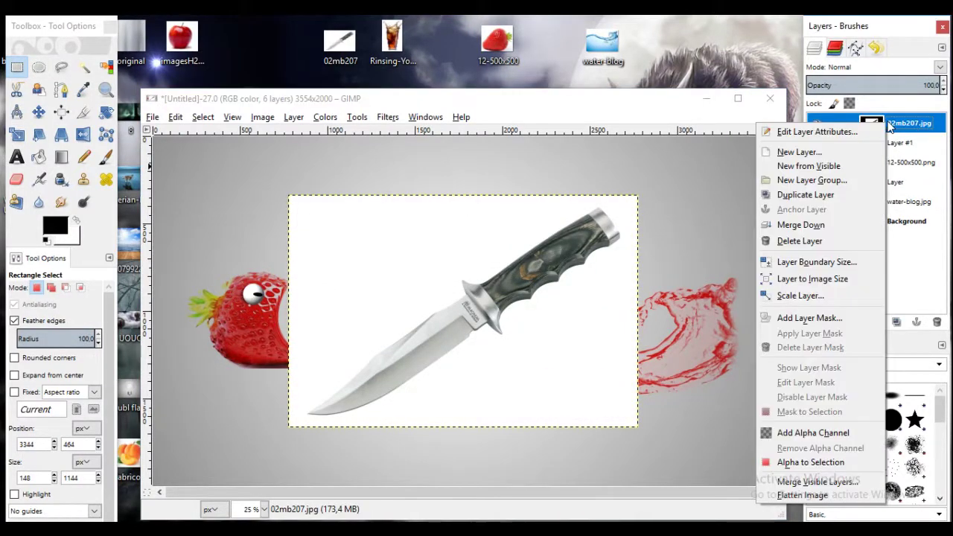
left_click(859, 433)
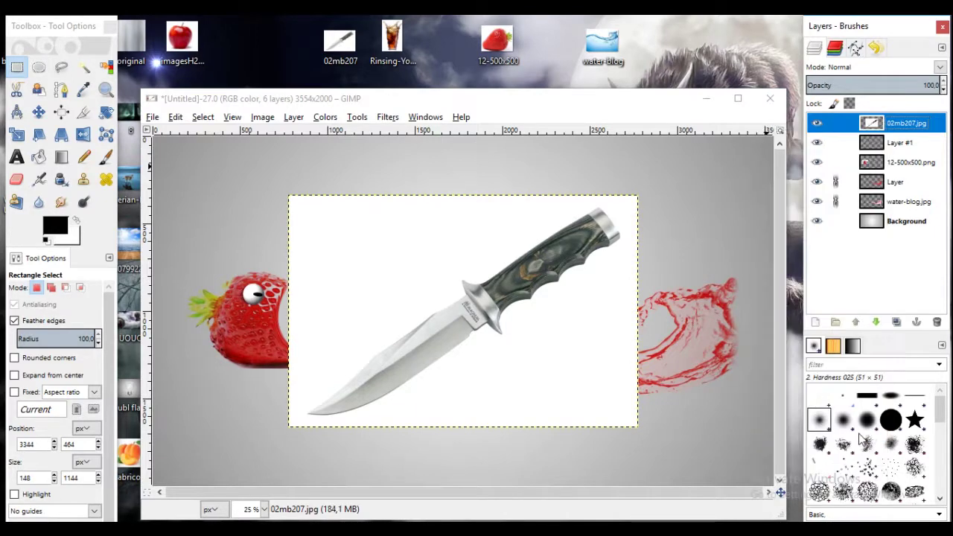
left_click(85, 68)
left_click(367, 331)
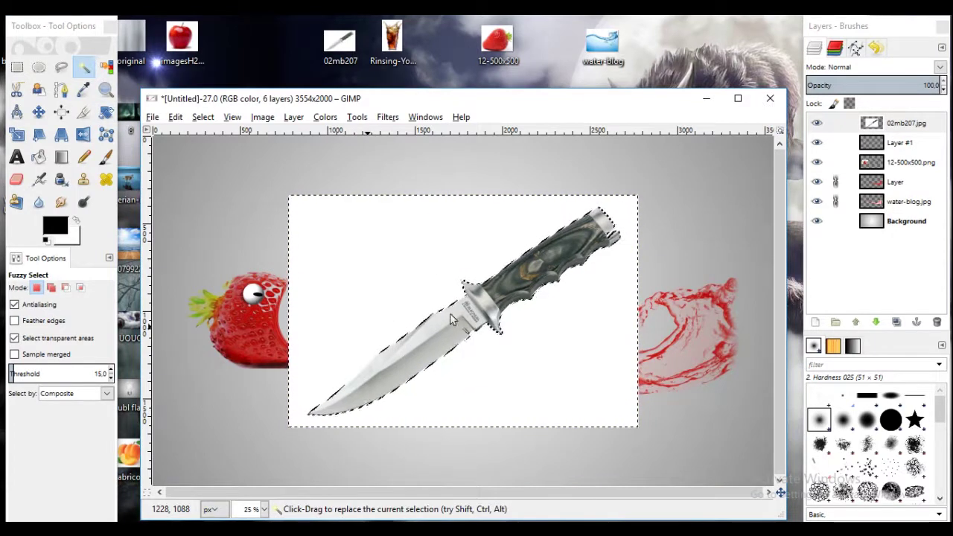
Step: Invert the selection and cut, then undo the mistaken cut of the knife
left_click(203, 117)
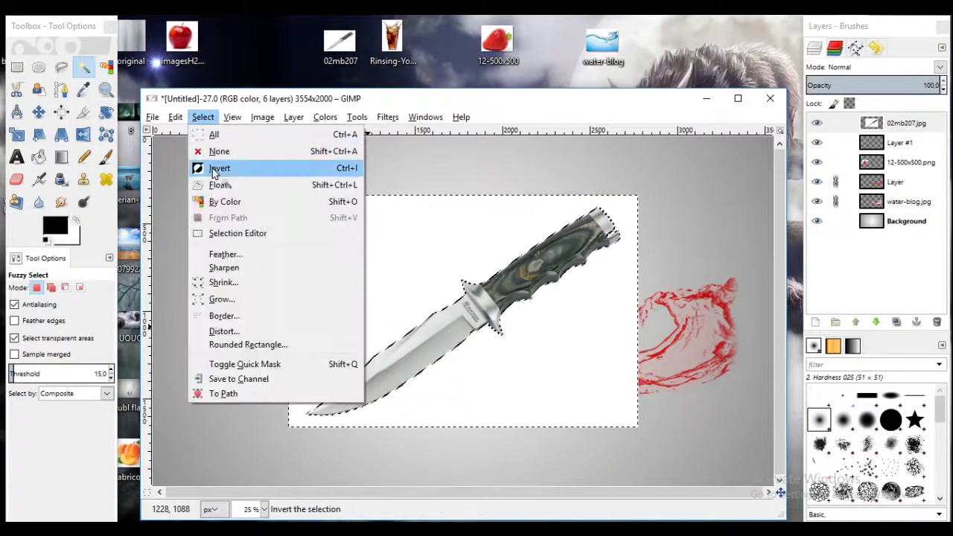
left_click(227, 170)
left_click(176, 117)
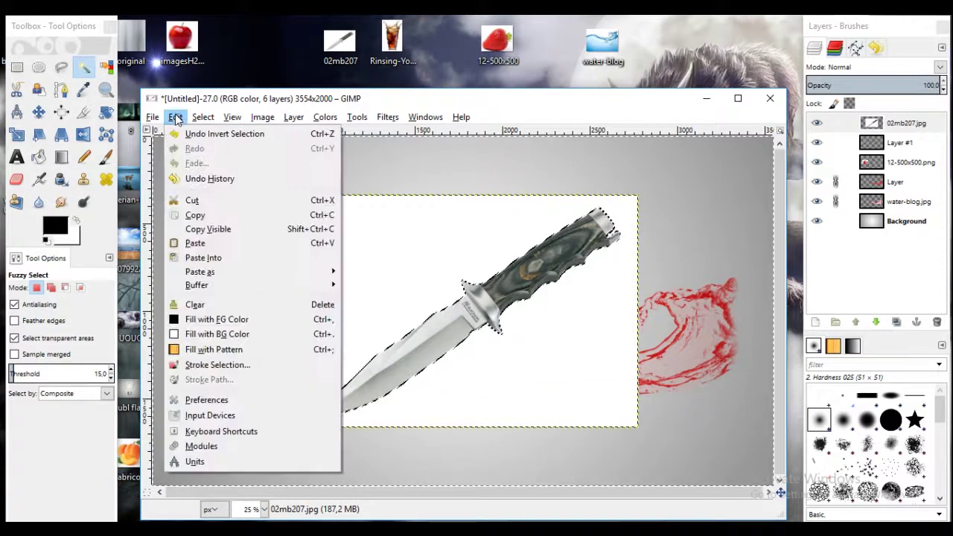
left_click(190, 200)
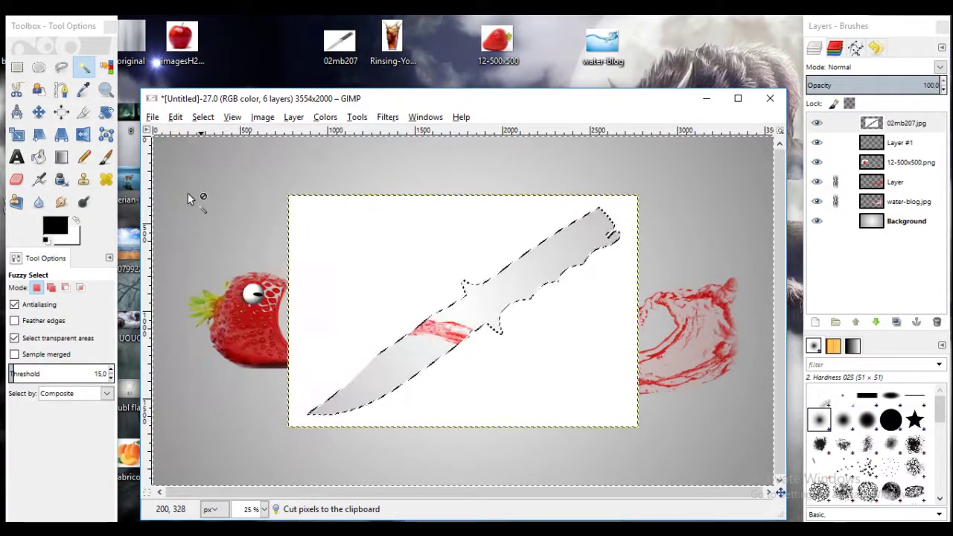
left_click(175, 117)
left_click(183, 131)
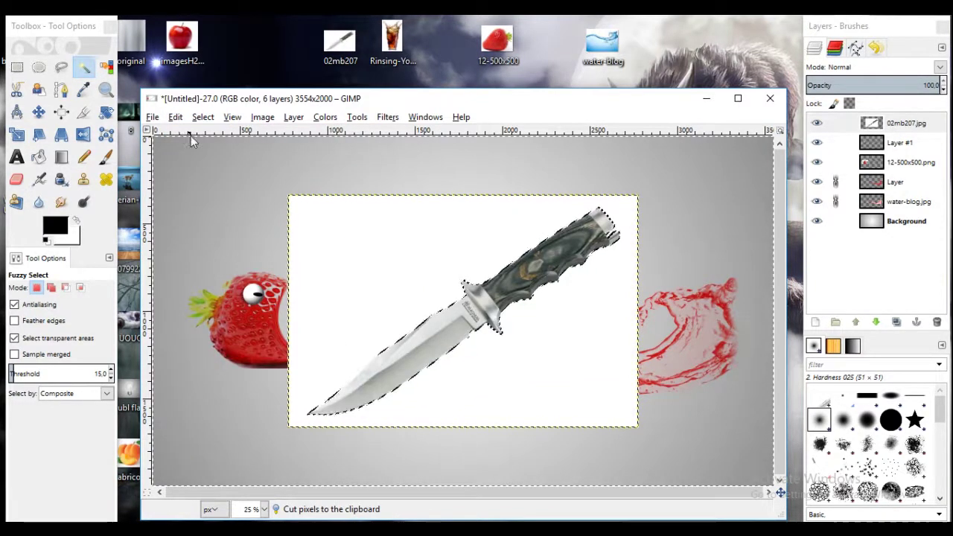
Step: Re-invert to the white background, cut it away, and clear the selection
left_click(202, 117)
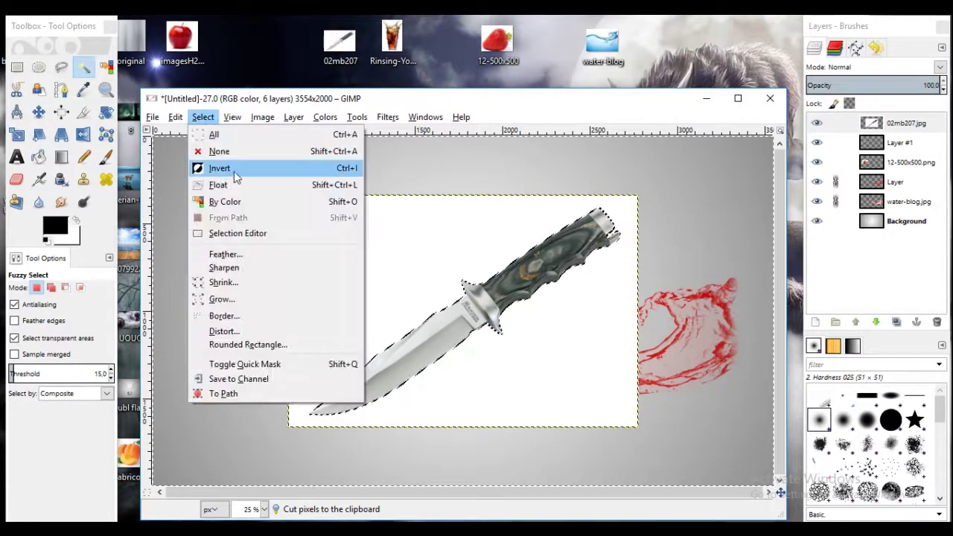
left_click(251, 170)
left_click(175, 118)
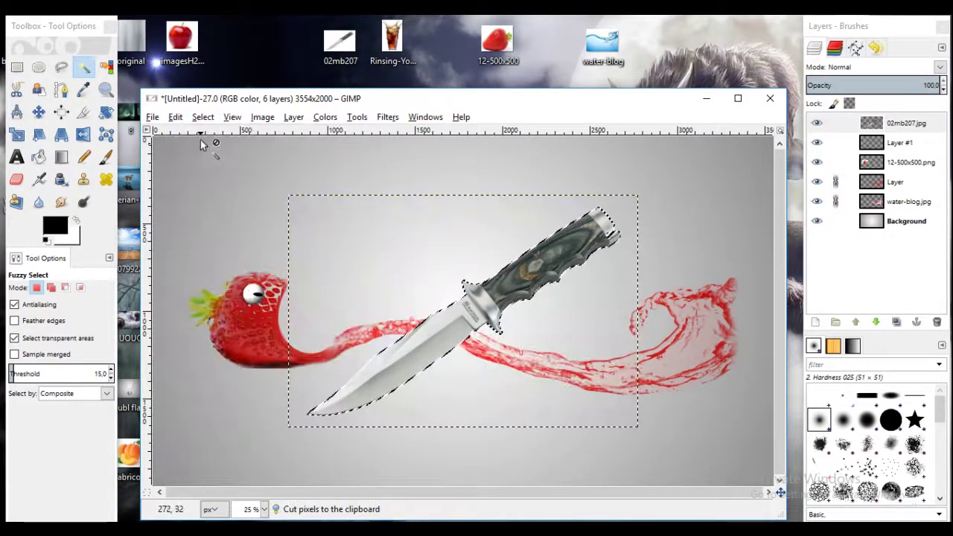
left_click(203, 117)
left_click(207, 150)
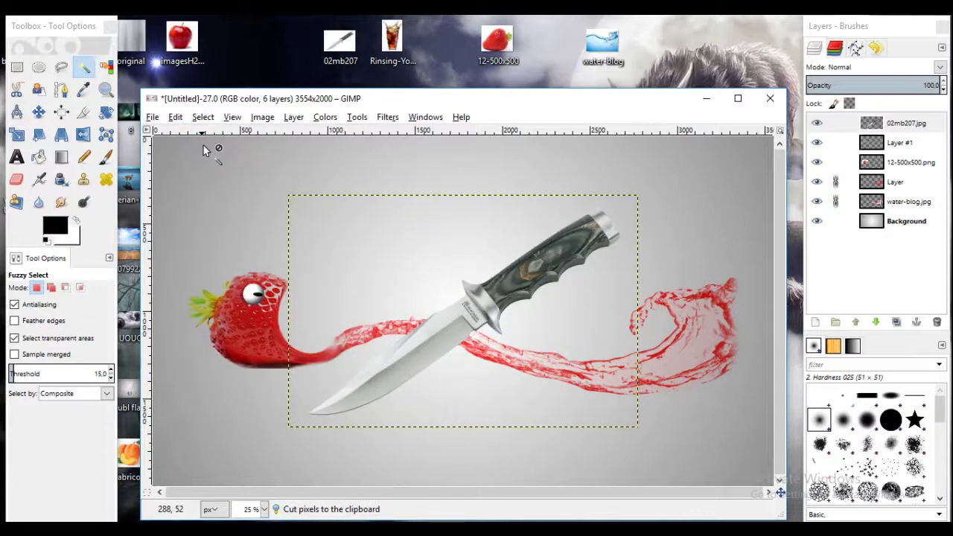
Step: Scale the knife layer to 1160 × 770 px and move it up-left above the strawberry
left_click(16, 134)
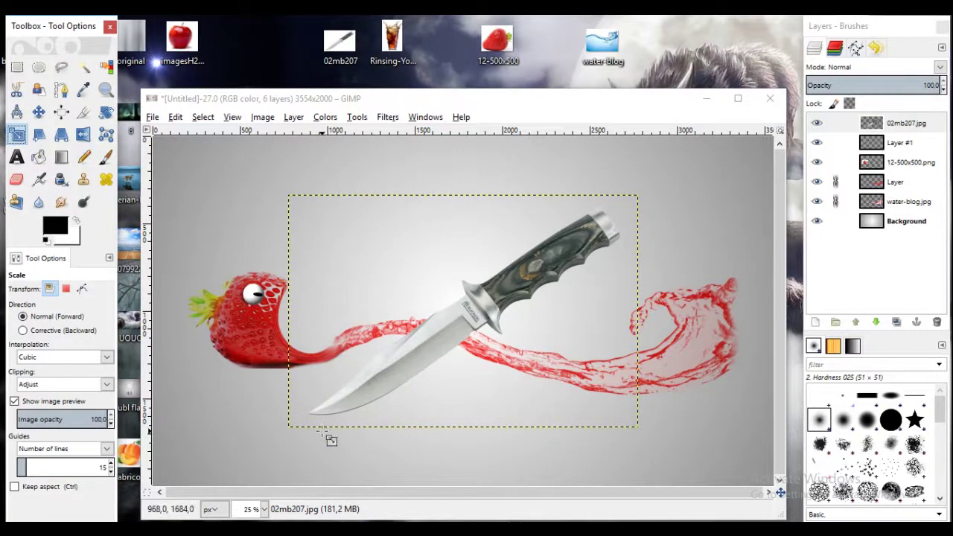
left_click(320, 417)
left_click_drag(376, 355, 461, 312)
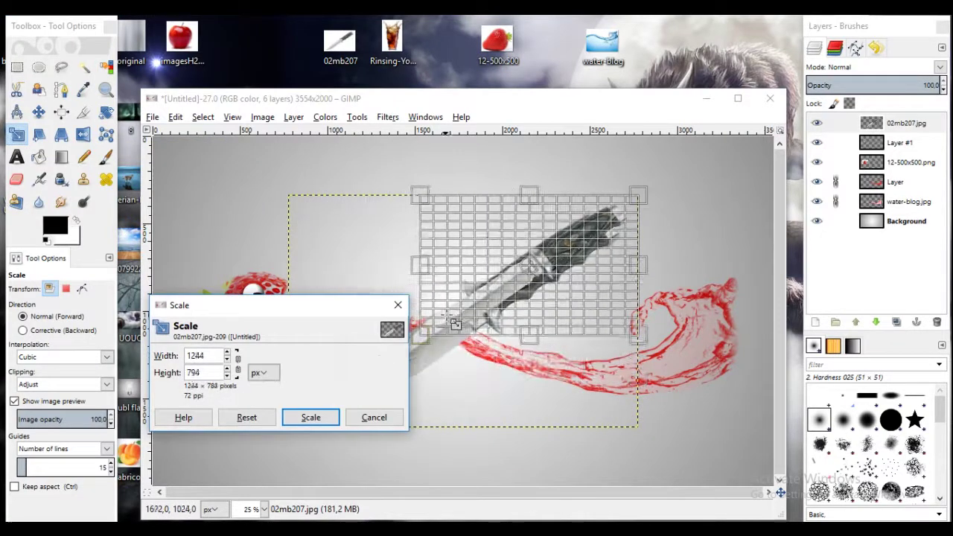
left_click(318, 421)
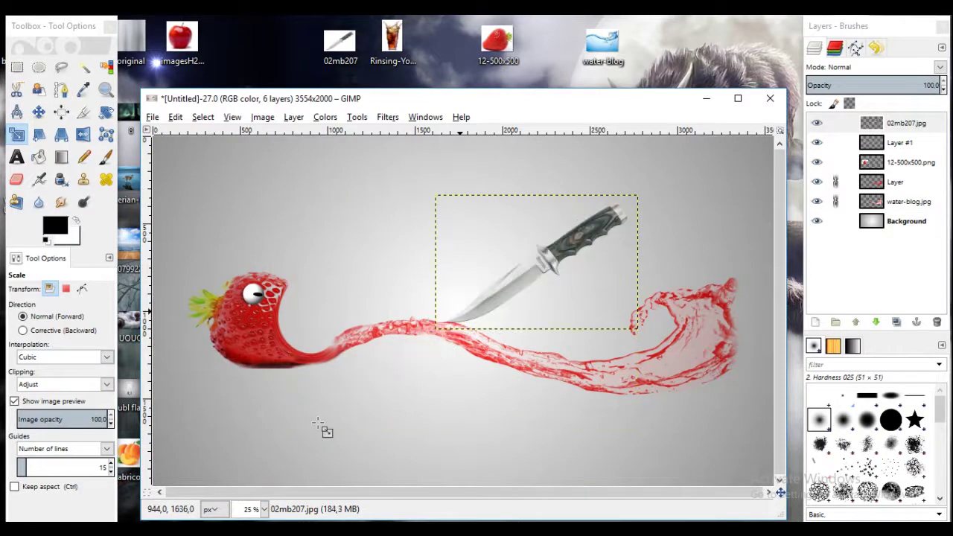
left_click(38, 111)
left_click_drag(580, 243, 466, 212)
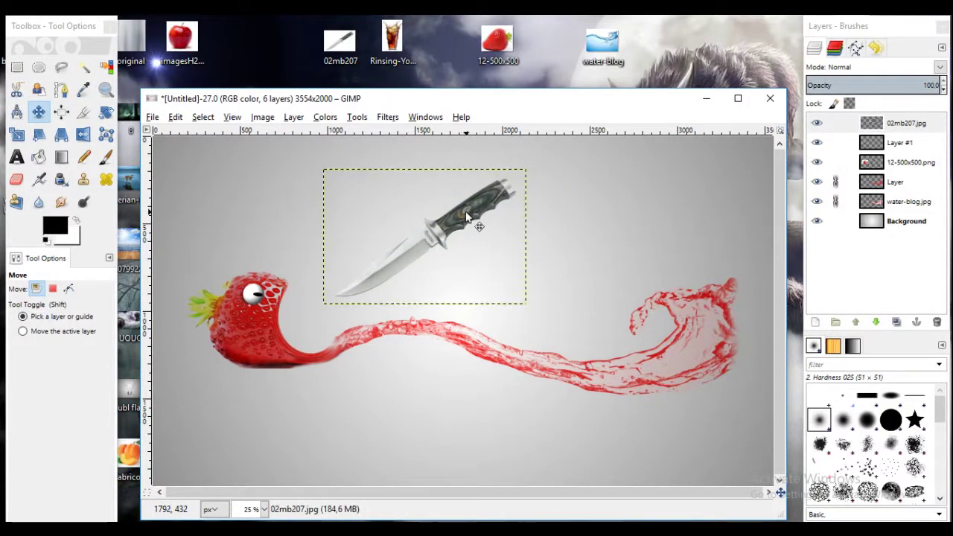
left_click(387, 117)
mouse_move(427, 238)
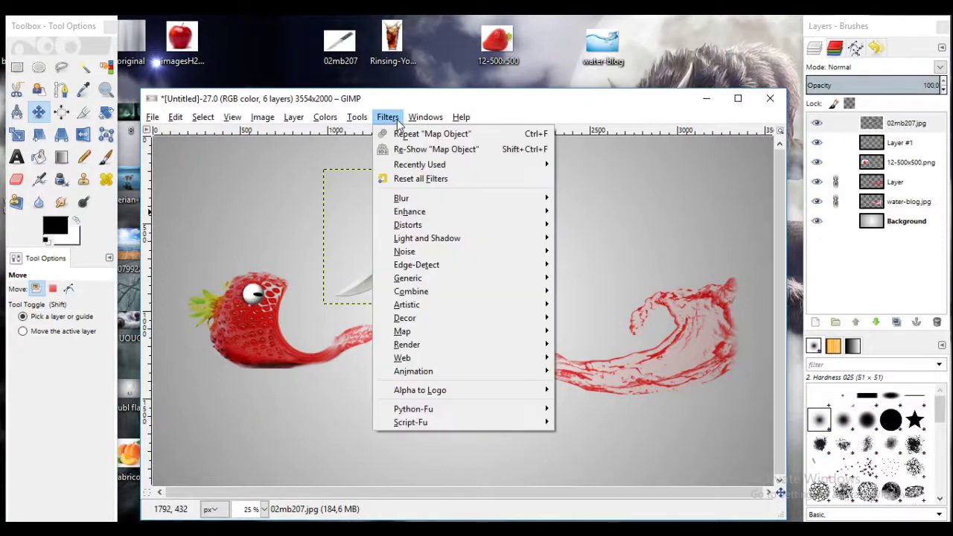
Step: Apply Drop Shadow, then Xach-Effect with default settings to the knife layer
left_click(592, 306)
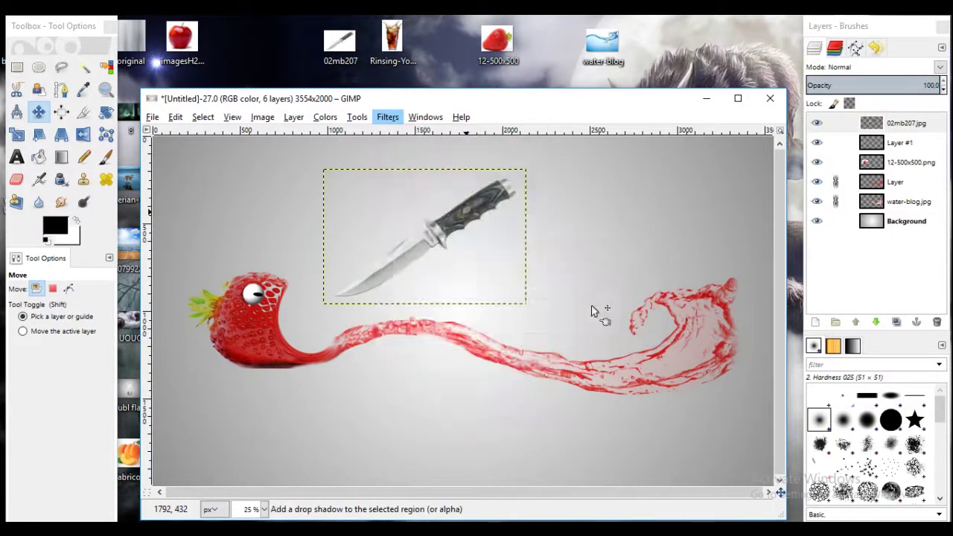
left_click(513, 395)
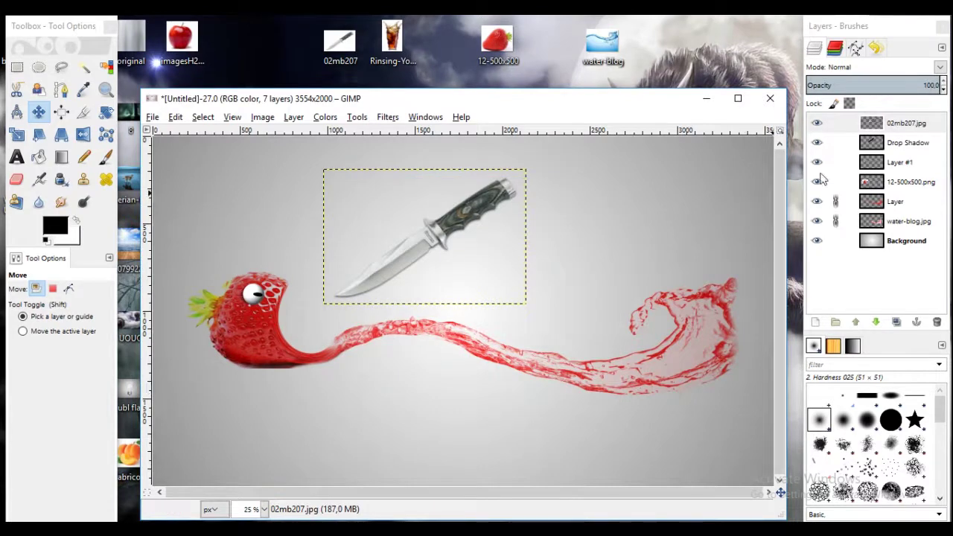
left_click(818, 124)
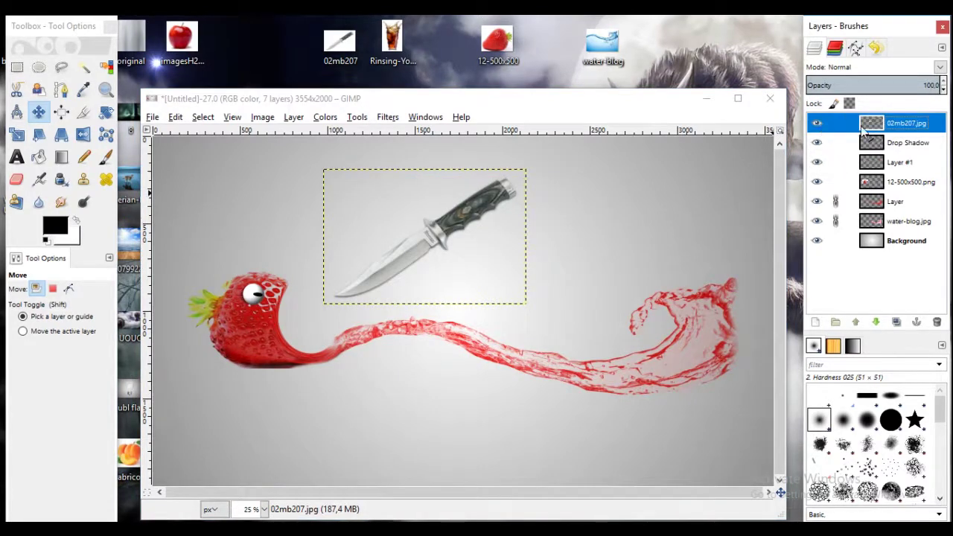
left_click(387, 117)
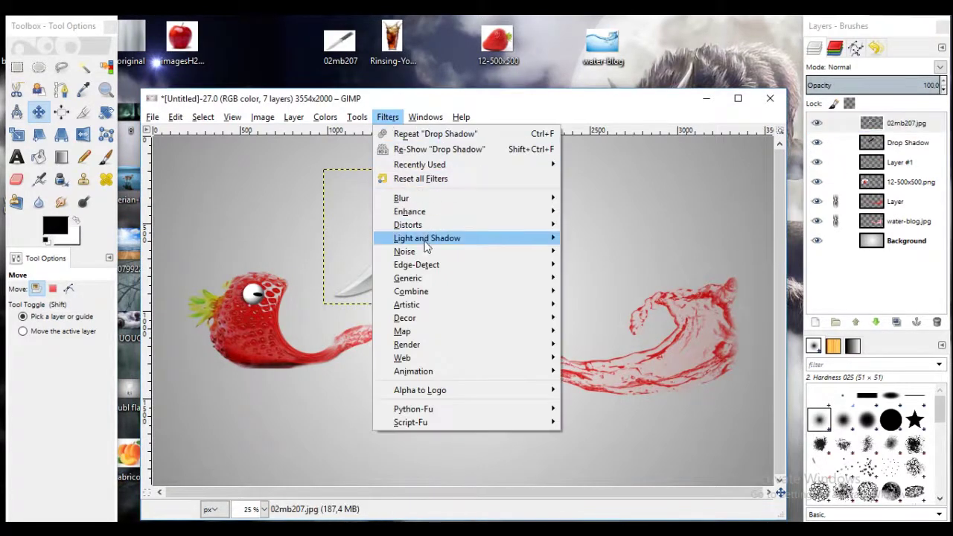
mouse_move(426, 238)
left_click(589, 341)
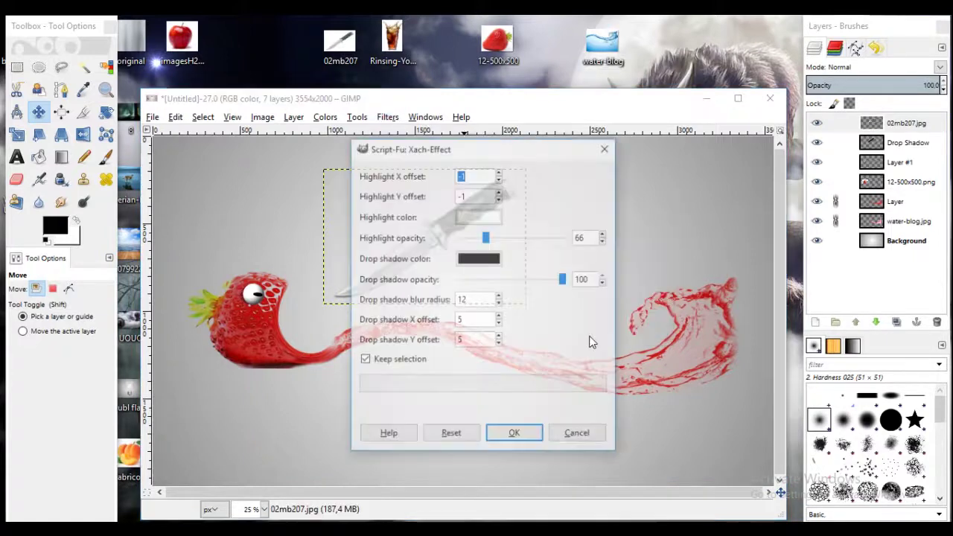
left_click(522, 434)
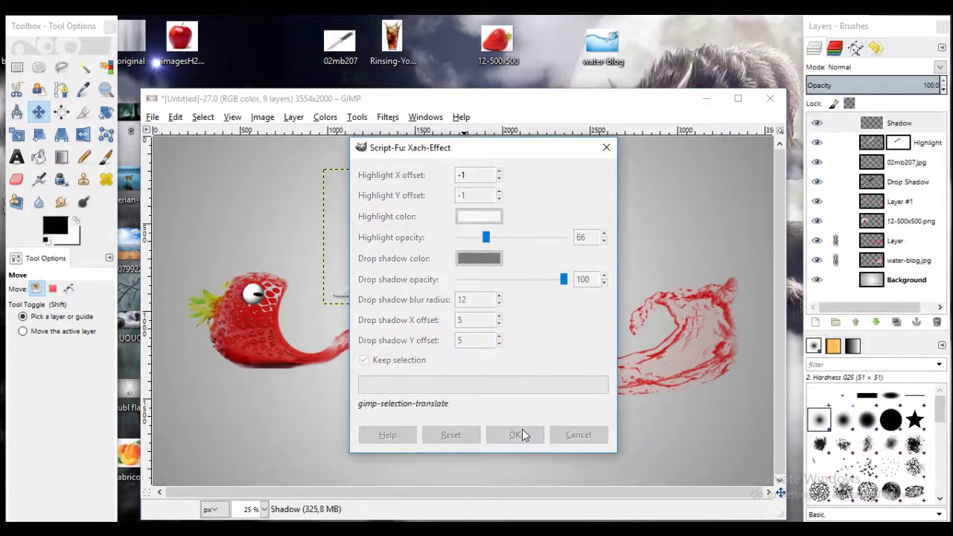
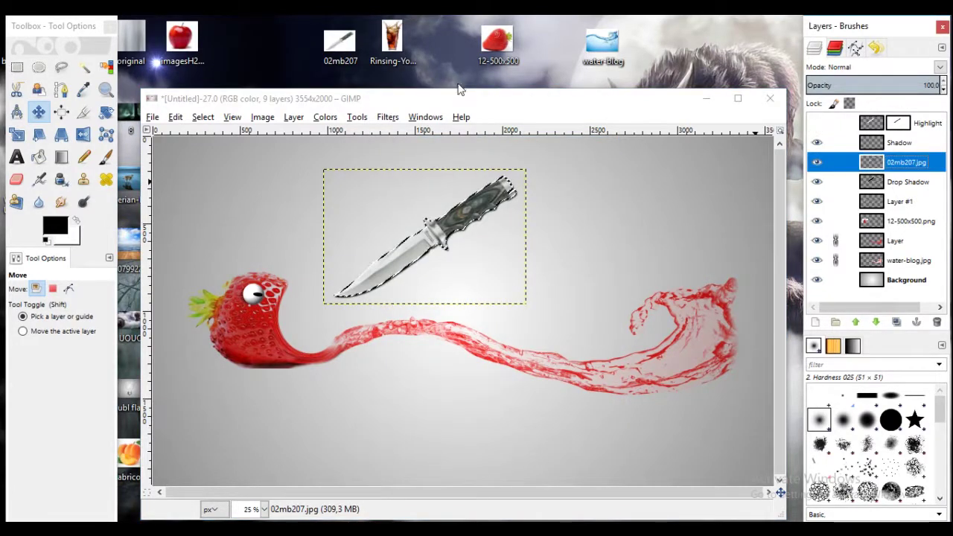
Step: Clear the selection around the knife and delete the Highlight layer
left_click(203, 117)
left_click(212, 155)
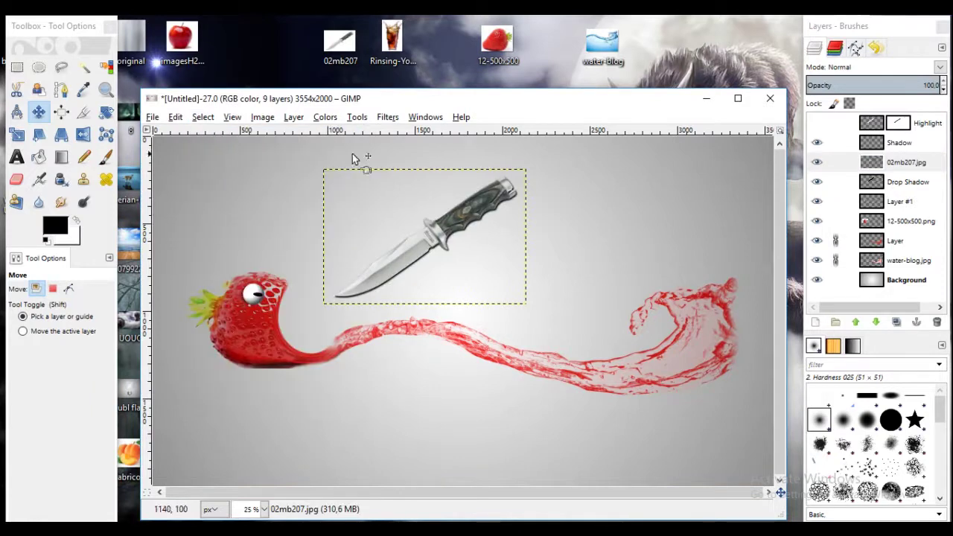
right_click(874, 125)
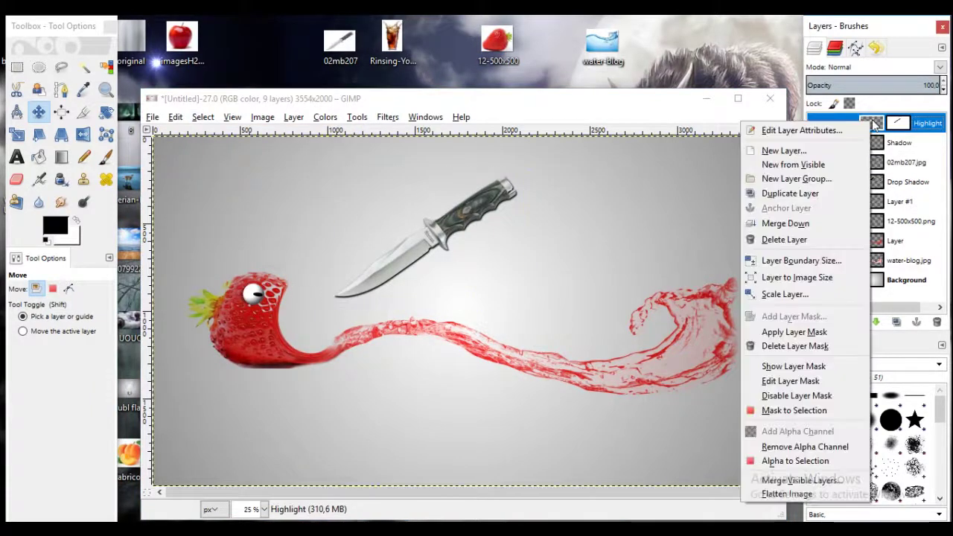
left_click(785, 239)
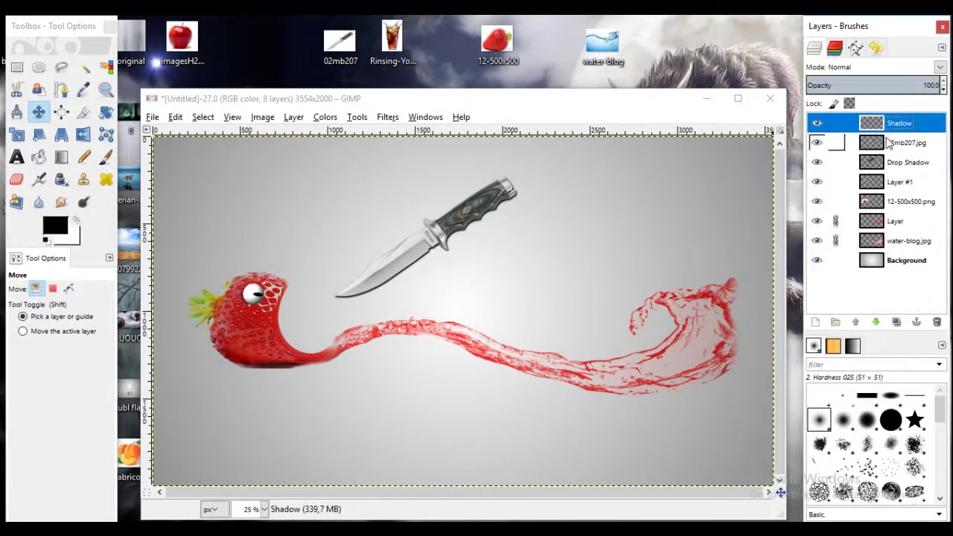
Step: Delete the Shadow layer after toggling layer visibility to compare
left_click(817, 124)
left_click(817, 124)
left_click(817, 124)
left_click(817, 143)
left_click(817, 143)
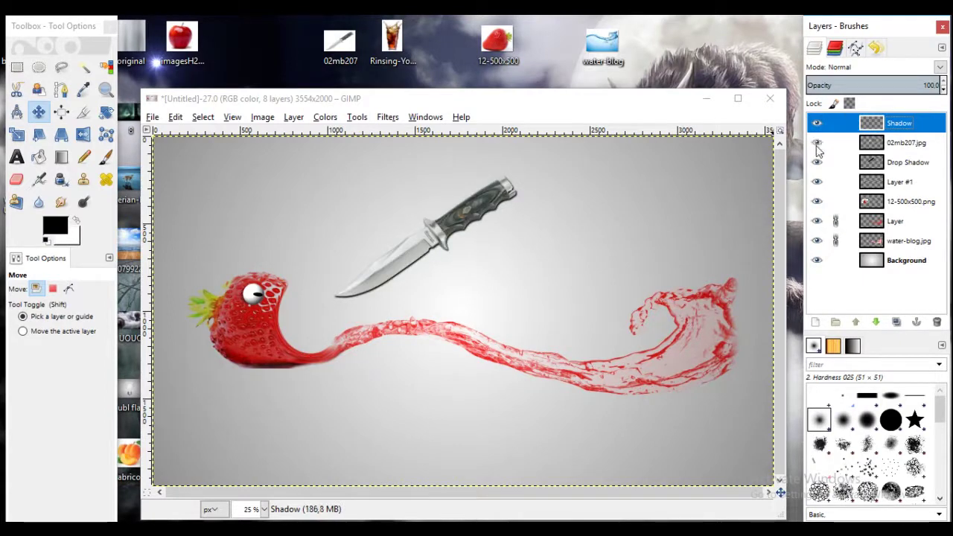
right_click(884, 124)
left_click(784, 239)
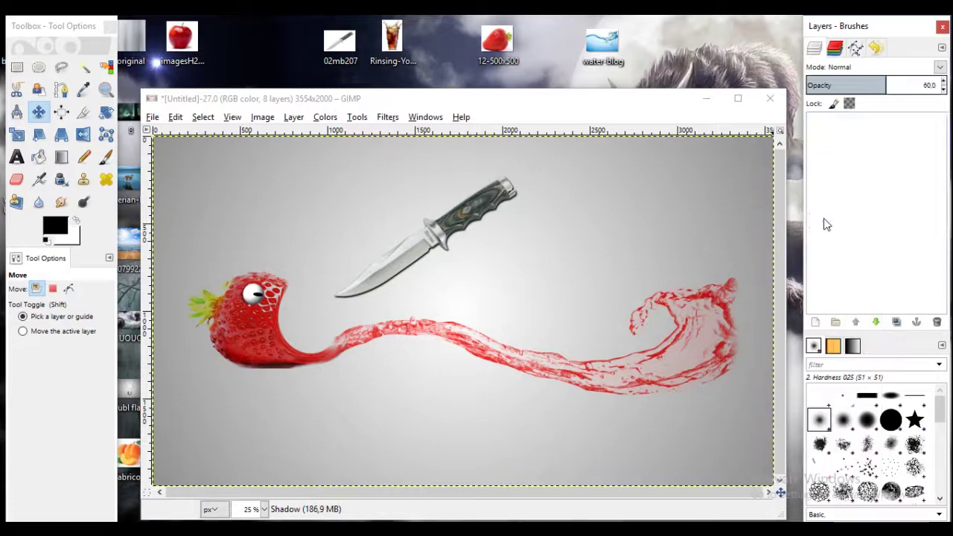
Step: Merge the knife layer 02mb207.jpg down into its Drop Shadow layer
right_click(866, 125)
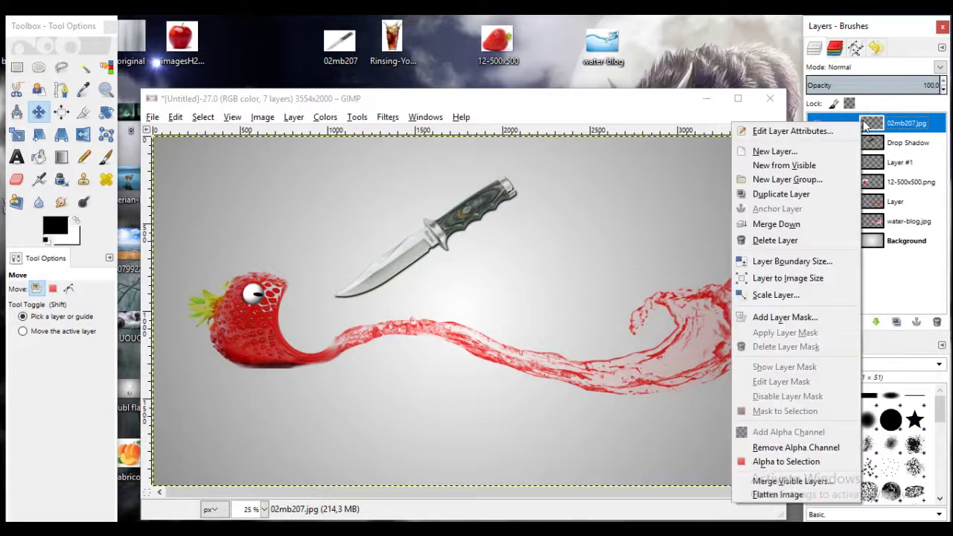
left_click(820, 225)
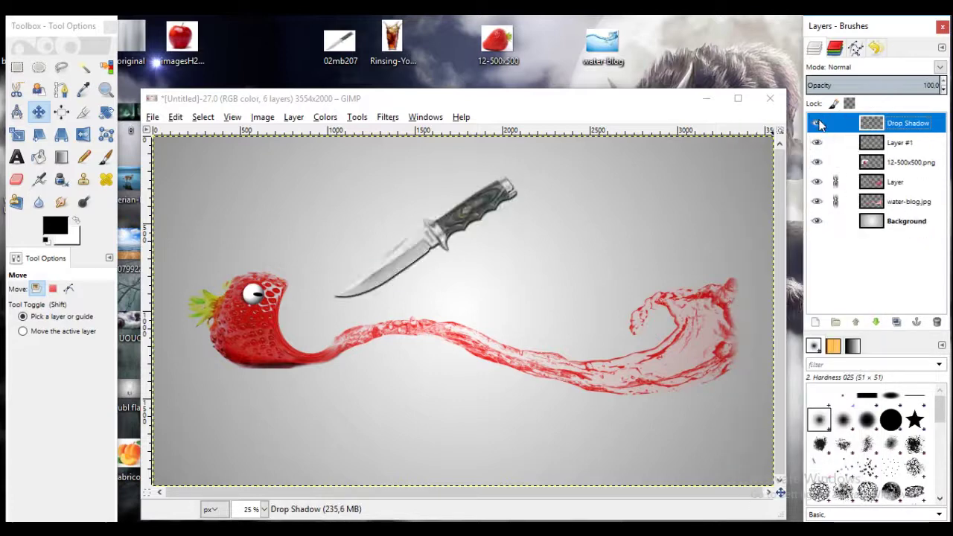
left_click(38, 112)
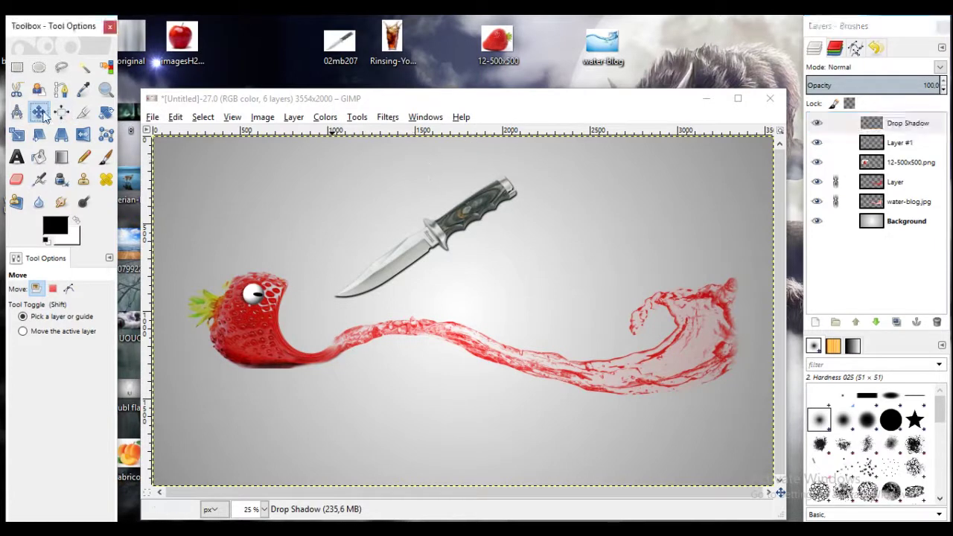
Step: Shift the merged knife layer slightly left, then select the strawberry layer 12-500x500.png
left_click_drag(426, 248, 419, 252)
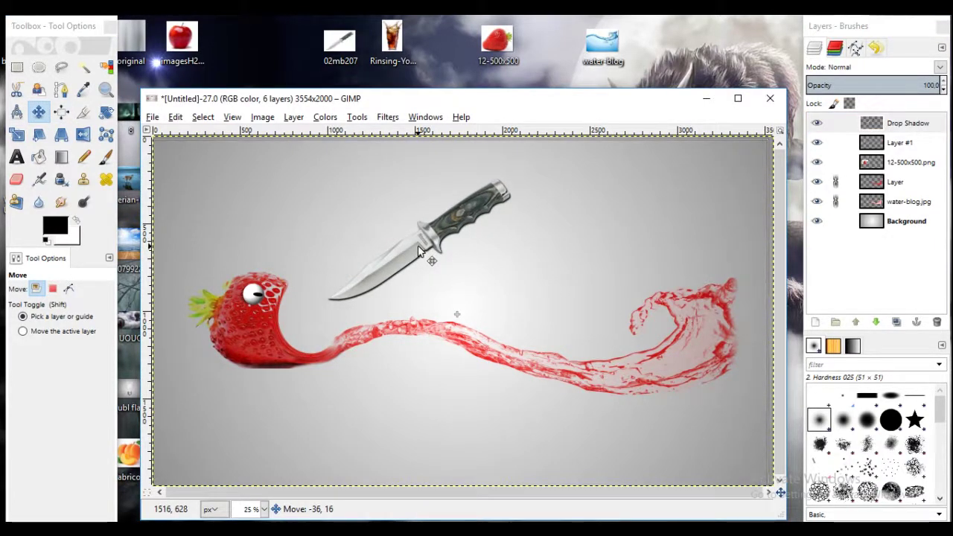
left_click_drag(419, 252, 418, 252)
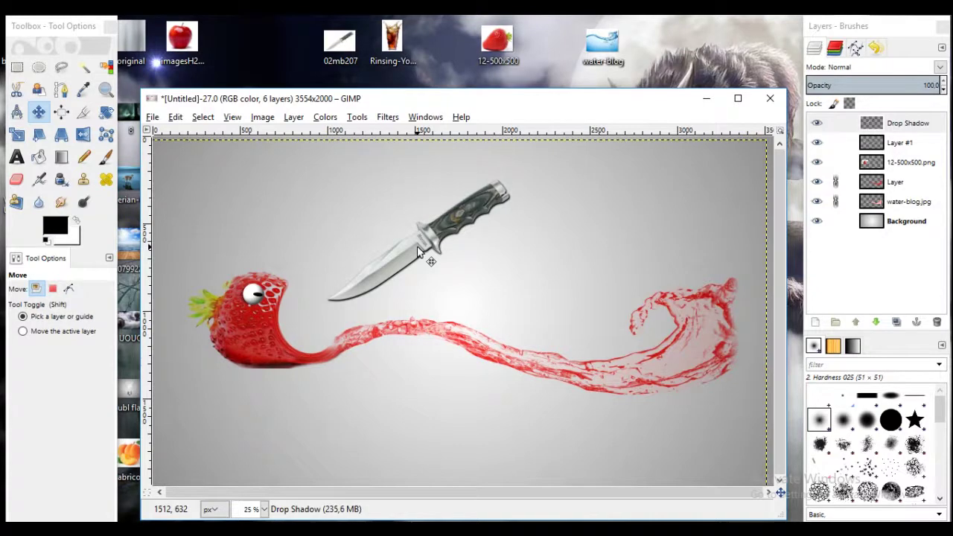
left_click(819, 162)
left_click(819, 162)
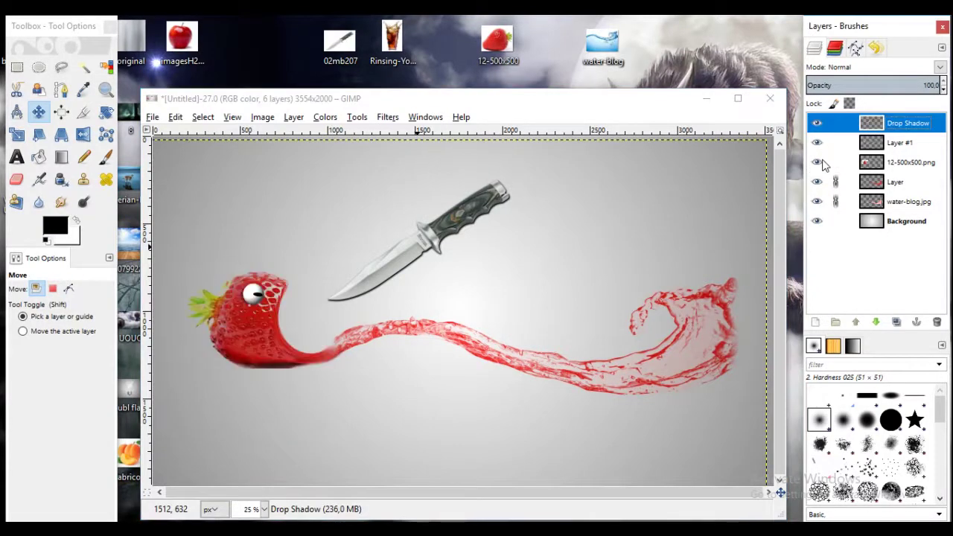
left_click(883, 166)
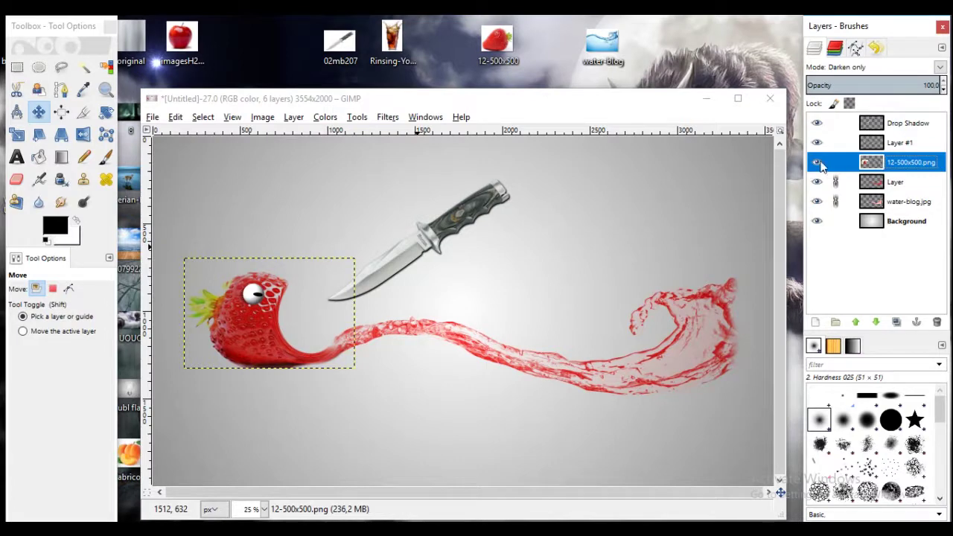
Step: Add empty Layer #2 above the strawberry and place an elliptical selection over its body
left_click(816, 323)
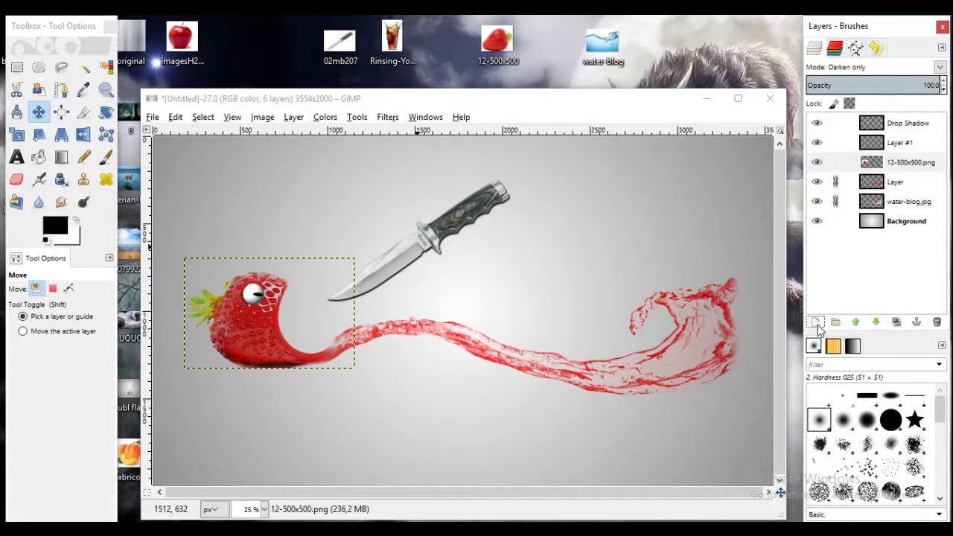
left_click(820, 437)
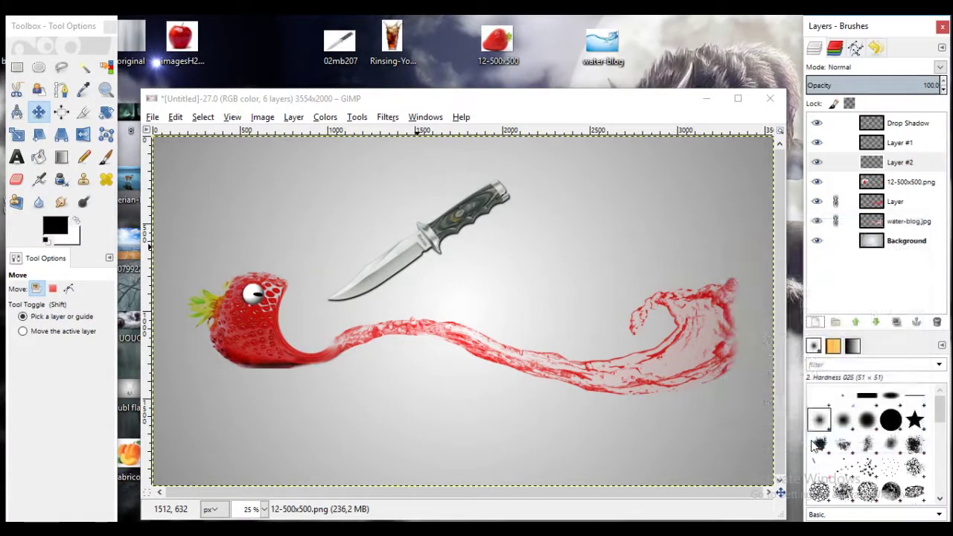
left_click(38, 67)
left_click_drag(214, 344, 326, 383)
left_click_drag(270, 366, 234, 314)
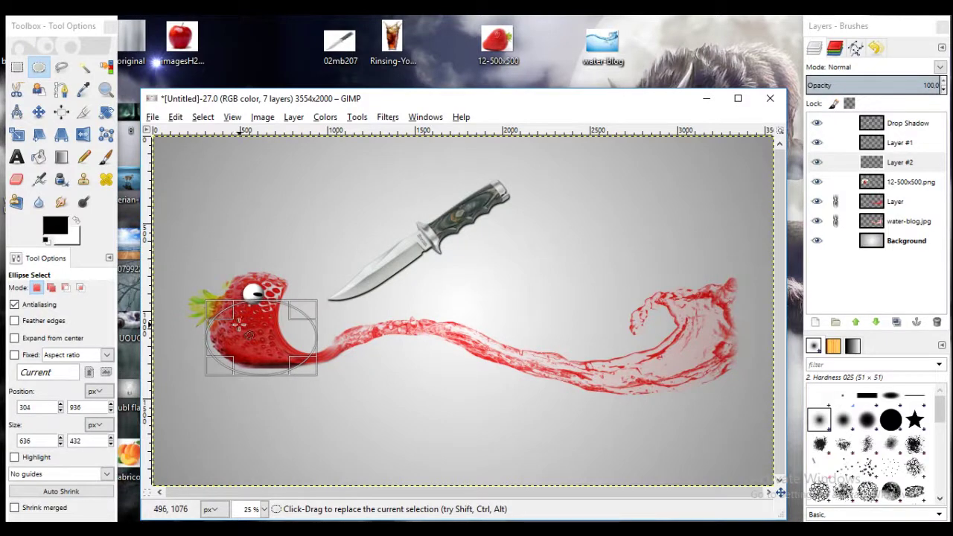
Step: Test-fill the ellipse with the black foreground colour, then undo the fill
left_click_drag(241, 324, 247, 333)
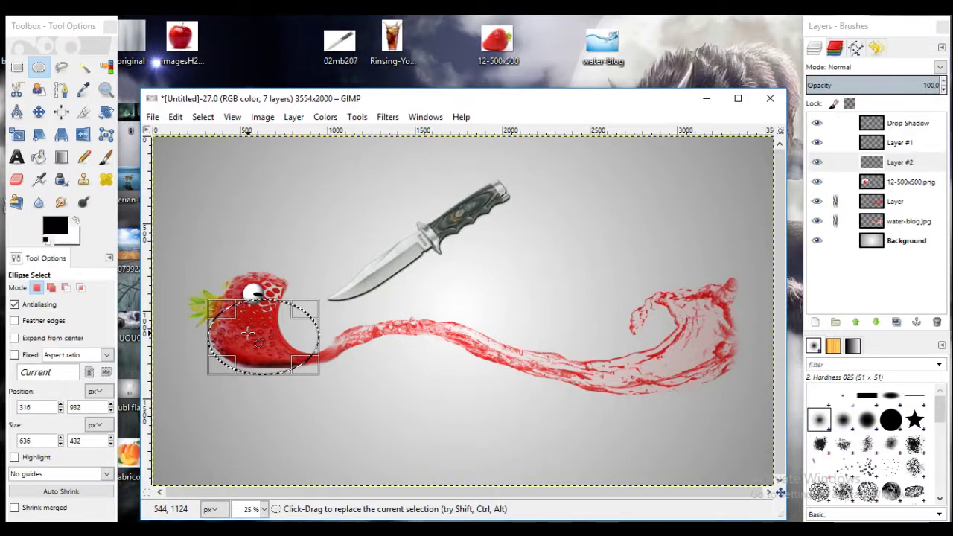
left_click(175, 117)
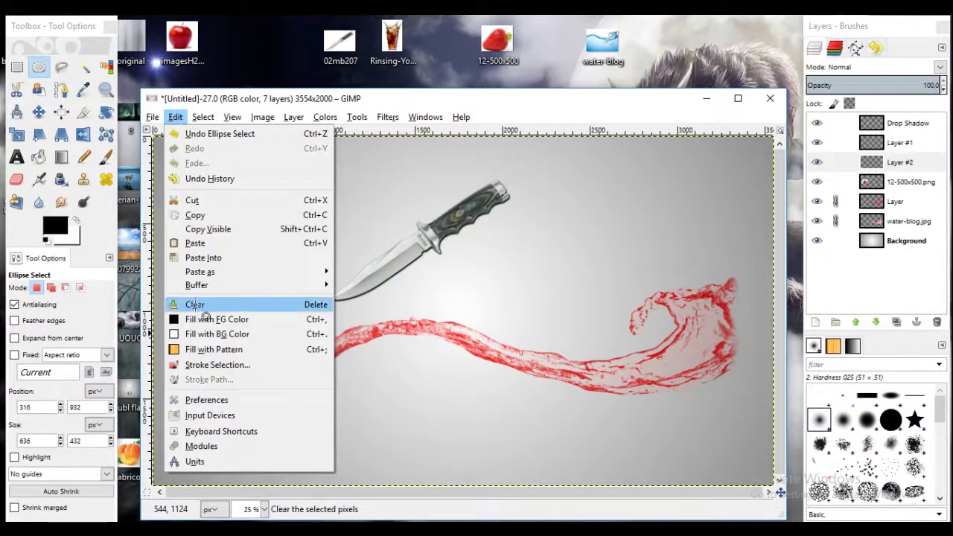
left_click(215, 320)
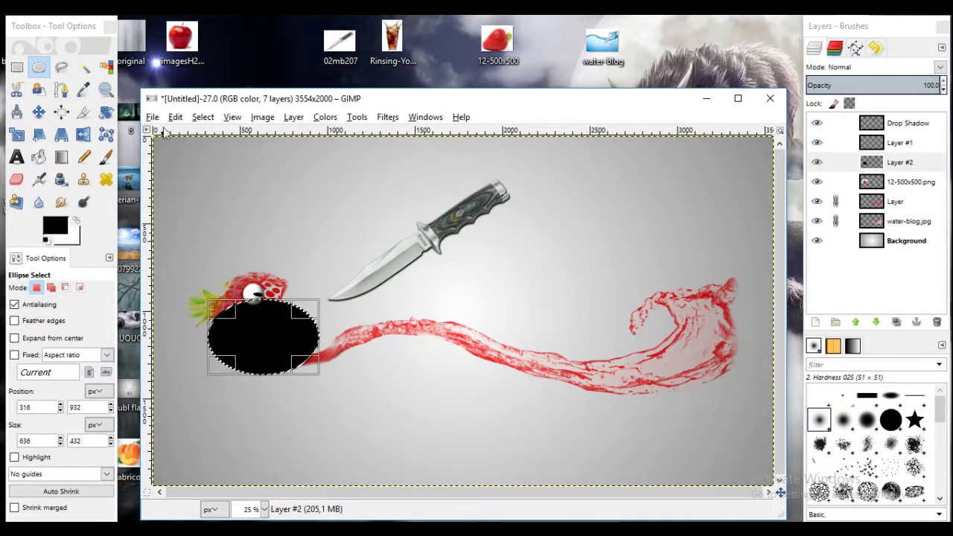
left_click(175, 117)
left_click(195, 132)
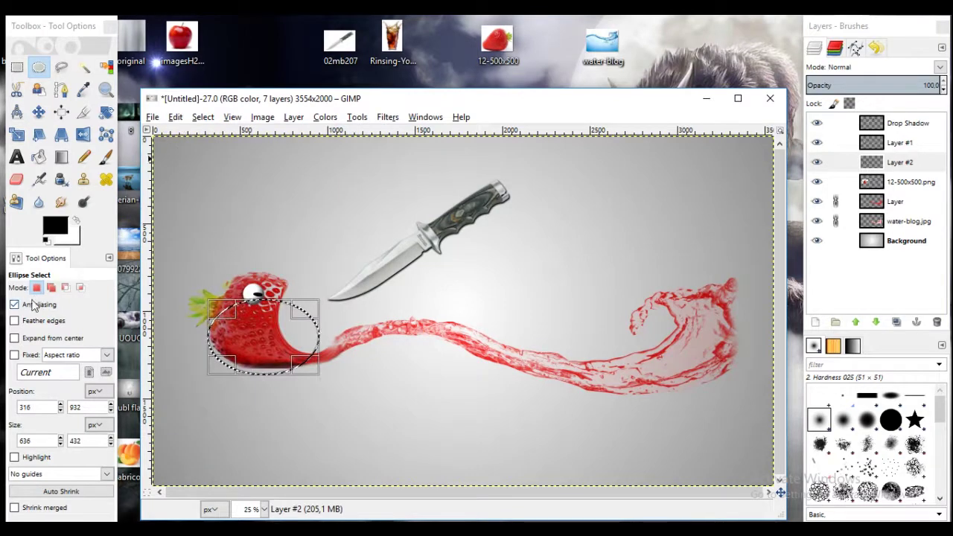
Step: Enable feathered edges at radius 100 and redraw the ellipse over the strawberry's lower body
left_click(14, 321)
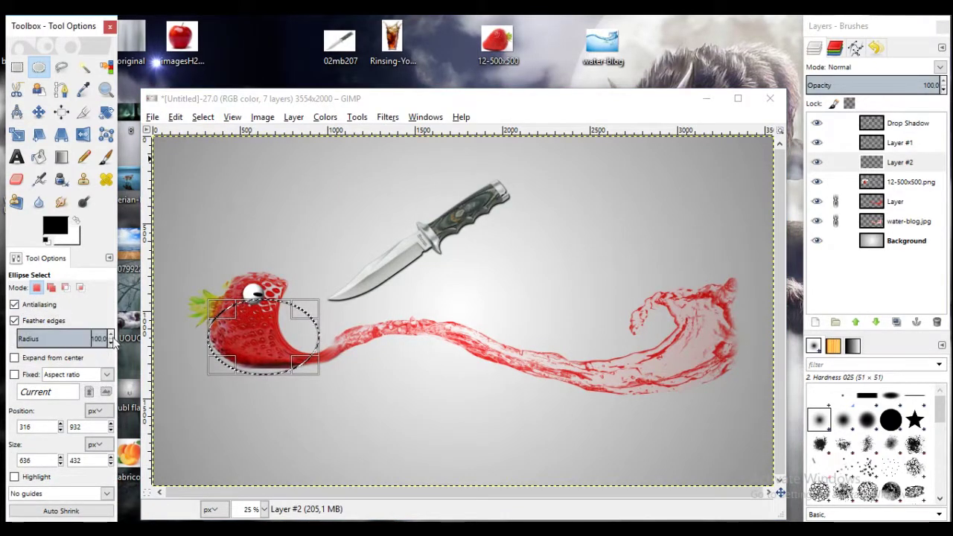
left_click(202, 117)
left_click(205, 146)
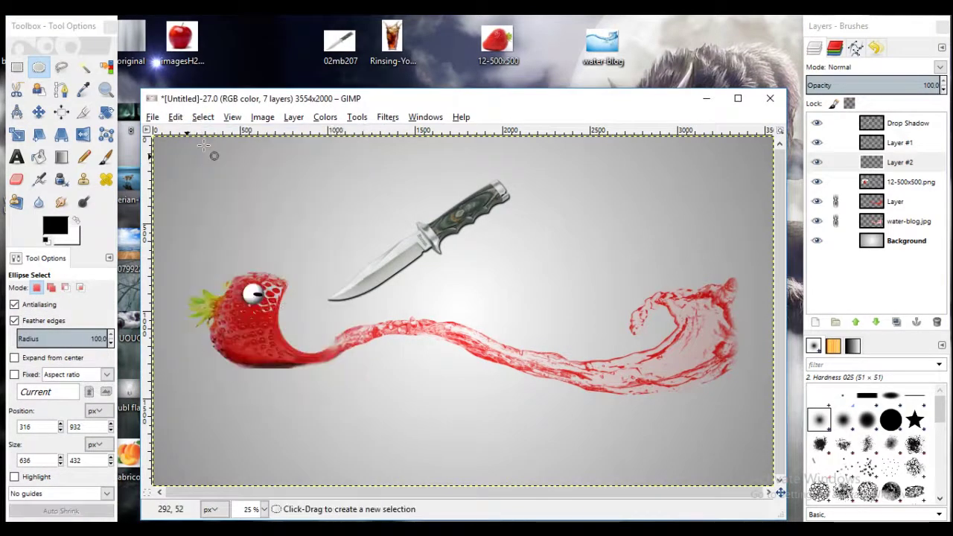
mouse_move(206, 309)
left_mouse_down()
mouse_move(308, 375)
mouse_move(327, 372)
left_mouse_up()
left_click_drag(275, 355, 275, 357)
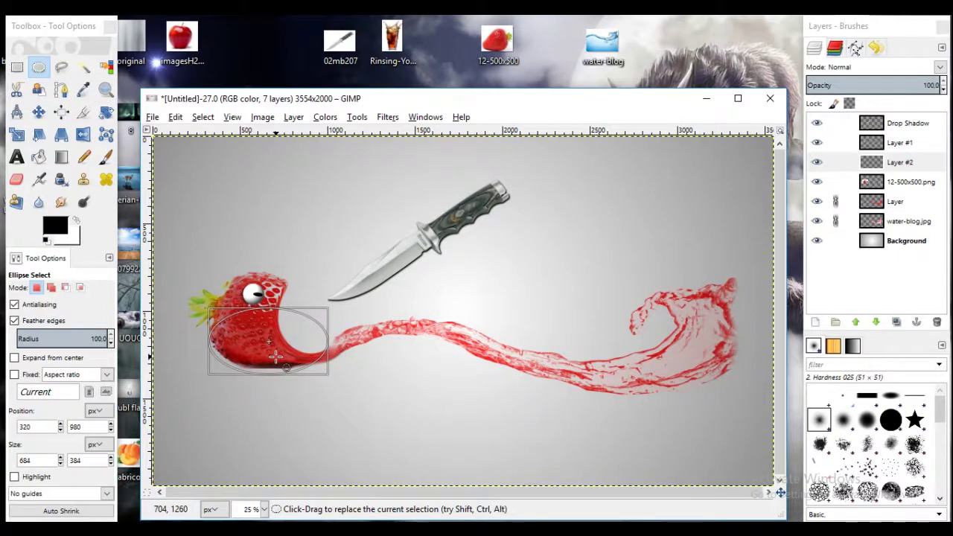
right_click(276, 357)
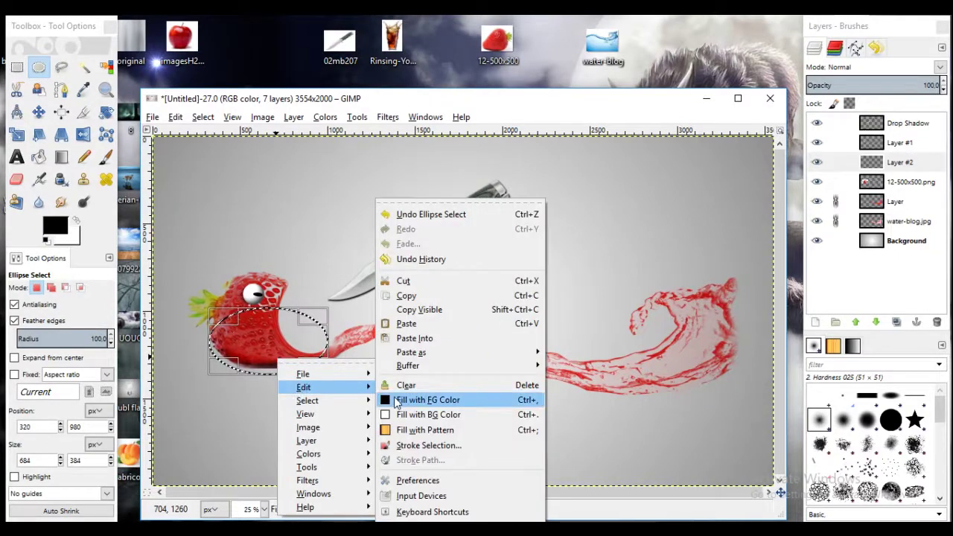
Step: Fill the feathered ellipse with black, shift the selection up-right and cut away the fill inside
left_click(399, 401)
left_click_drag(262, 349, 266, 338)
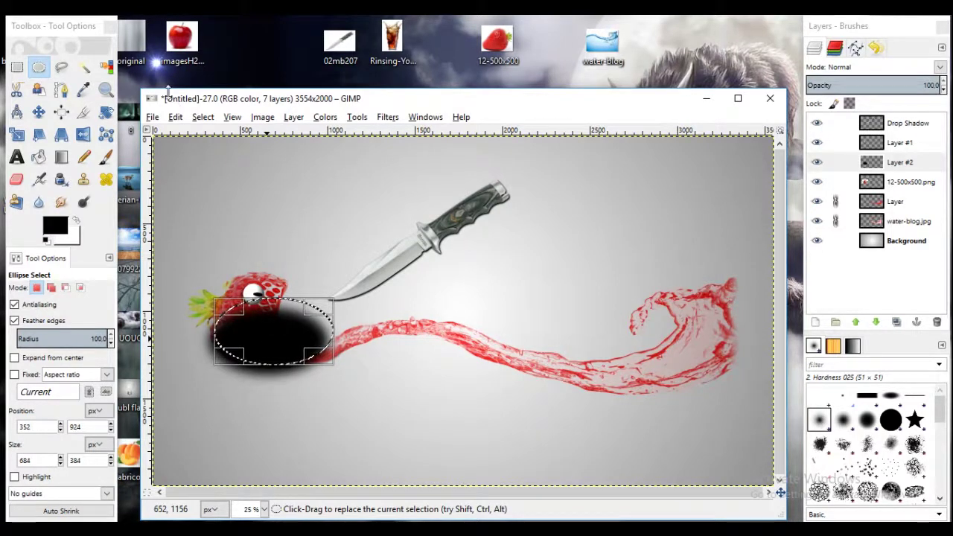
left_click(175, 116)
left_click(192, 200)
left_click(175, 117)
key("Escape")
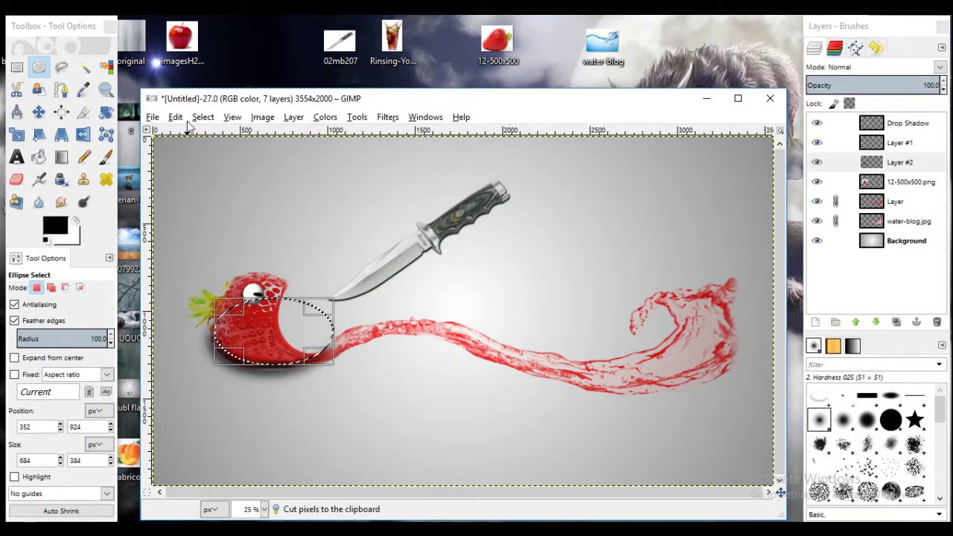
left_click(175, 117)
key("Escape")
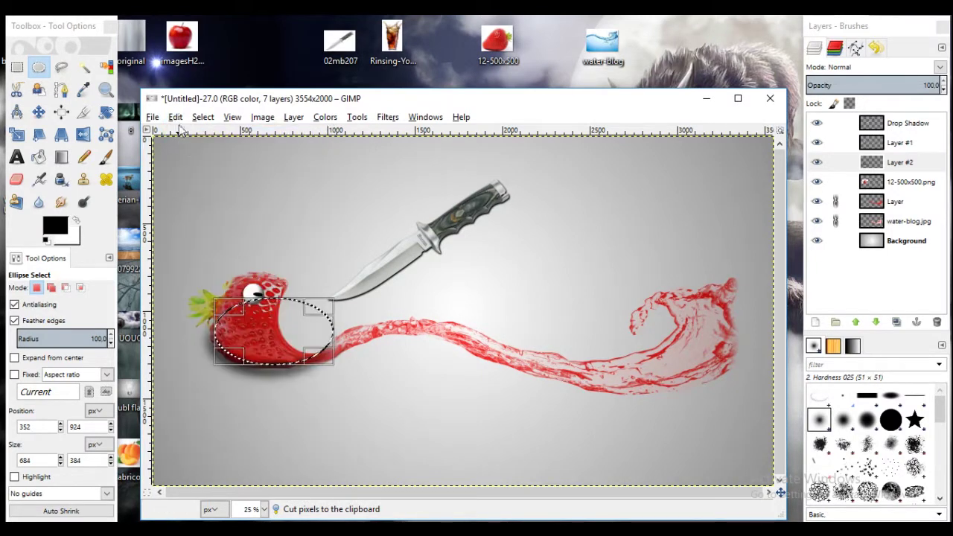
left_click(175, 117)
key("Escape")
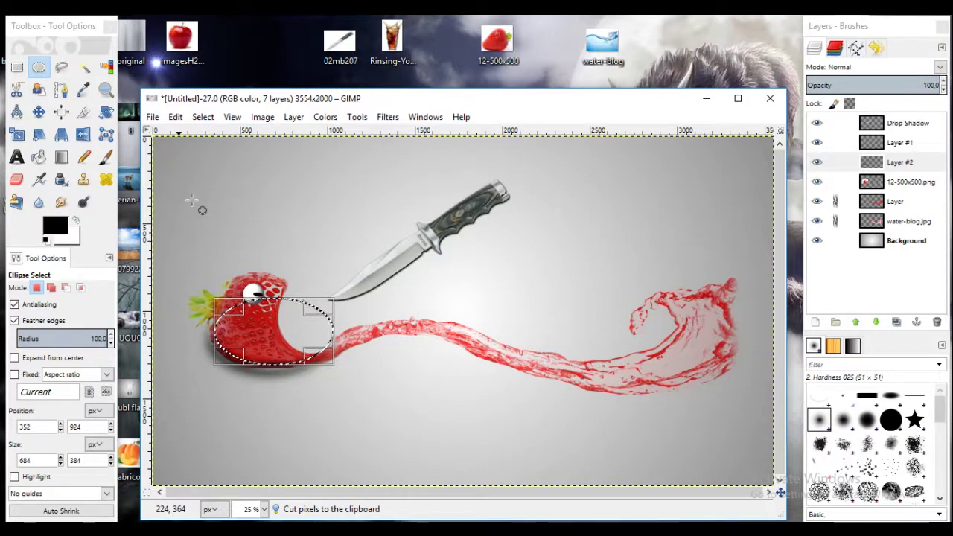
left_click(177, 119)
key("Escape")
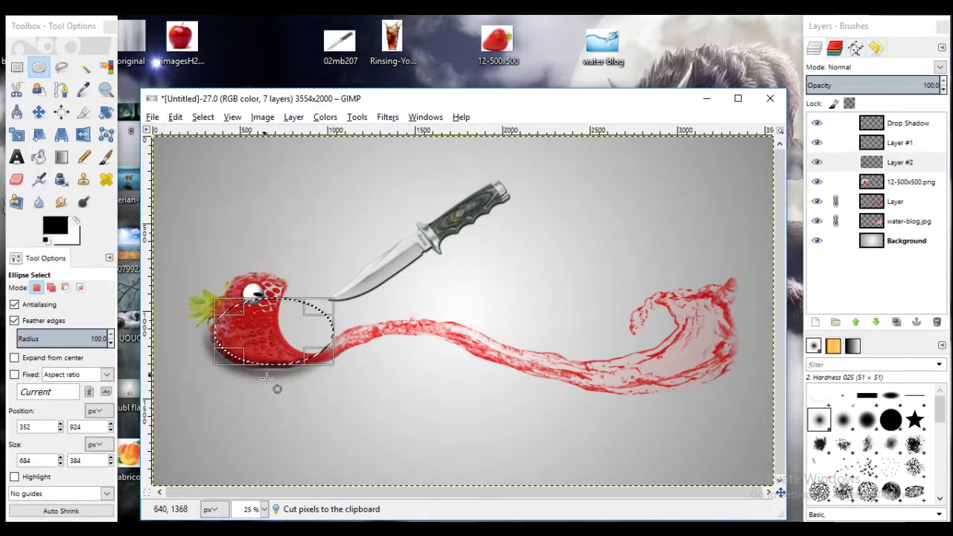
Step: Move the ellipse lower, cut the black twice more, and clear the selection
left_click_drag(275, 321, 267, 329)
left_click(175, 117)
left_click(187, 199)
left_click(175, 117)
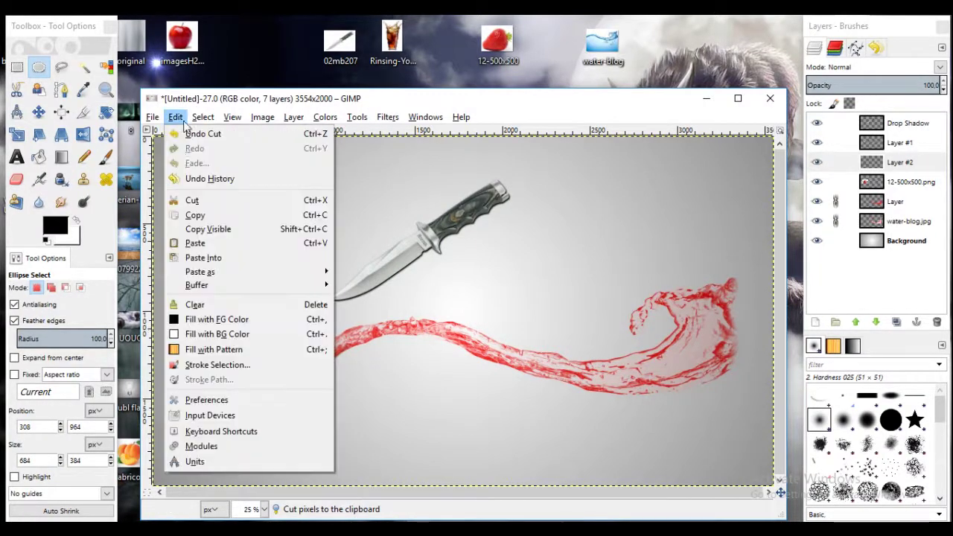
left_click(181, 201)
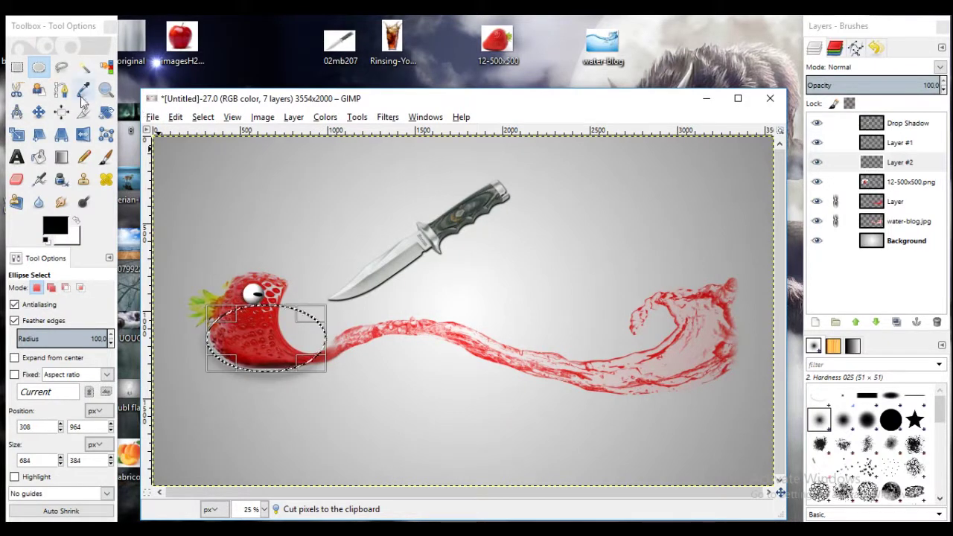
left_click(203, 116)
left_click(206, 154)
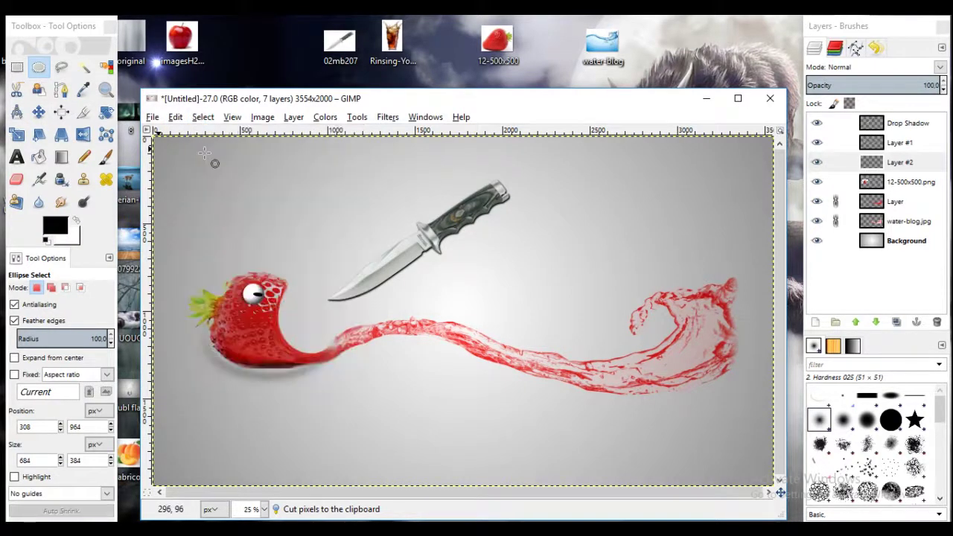
left_click(38, 113)
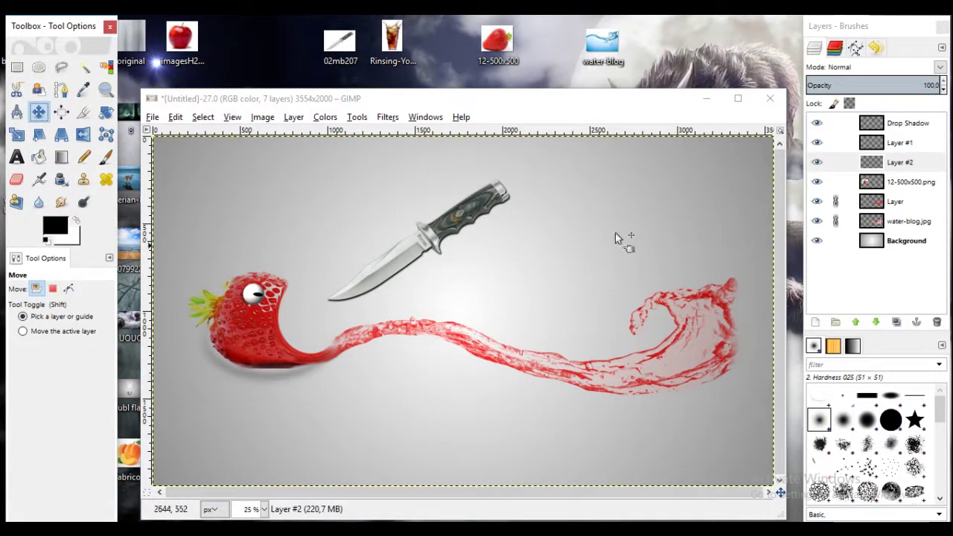
left_click(817, 163)
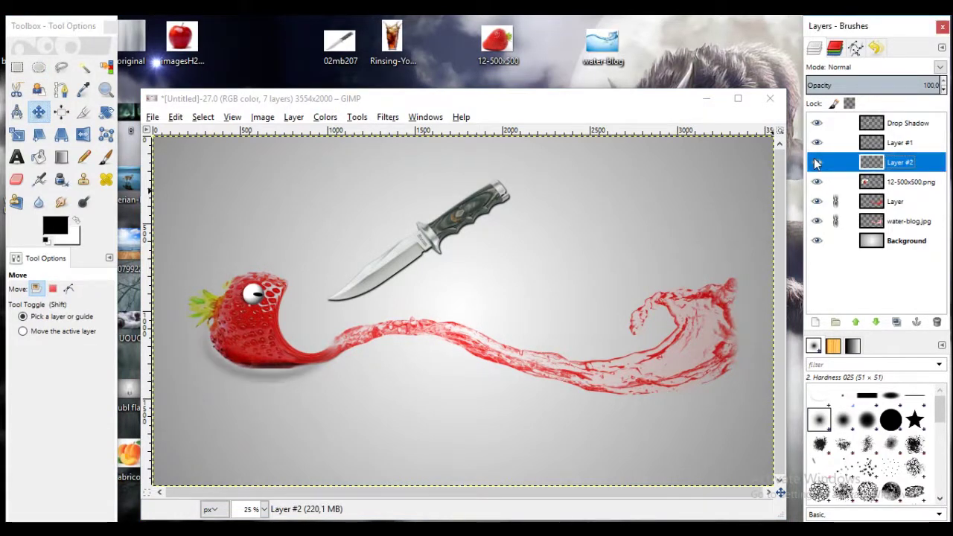
left_click(817, 162)
left_click(817, 163)
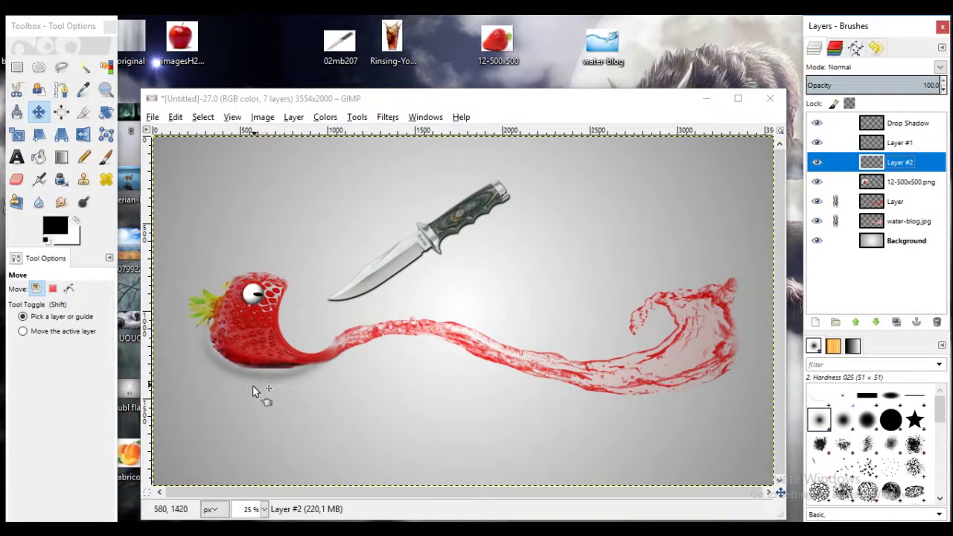
left_click_drag(255, 373, 260, 371)
left_click(175, 117)
left_click(175, 135)
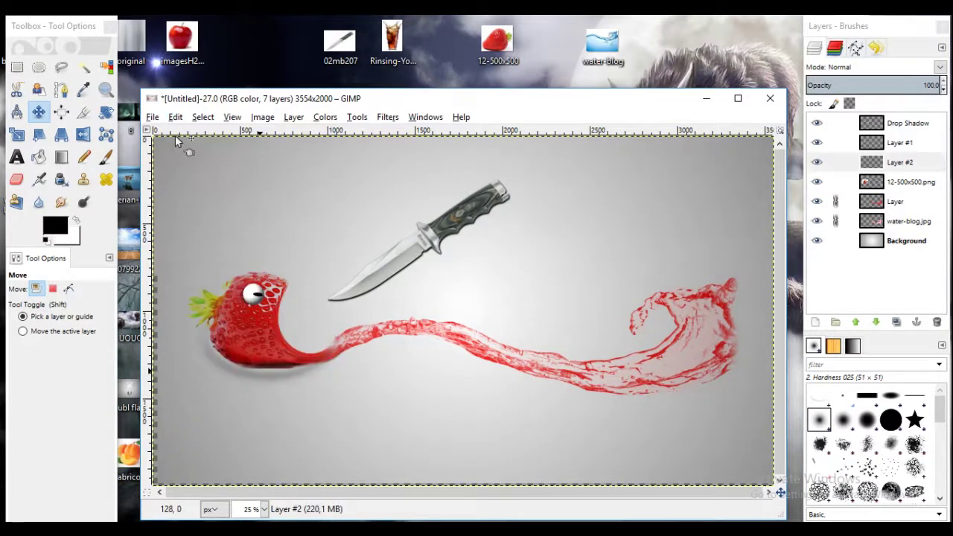
left_click(921, 162)
right_click(921, 163)
left_click(846, 507)
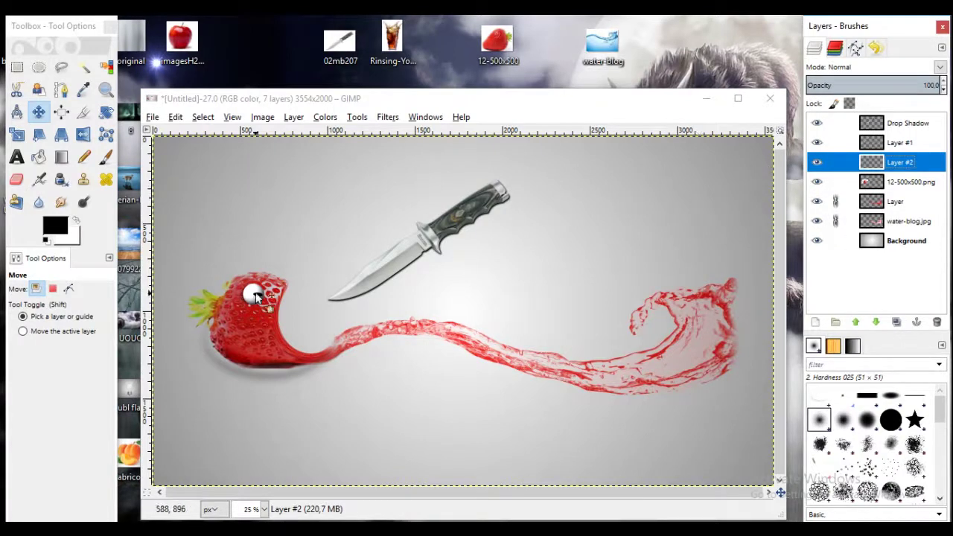
left_click(817, 182)
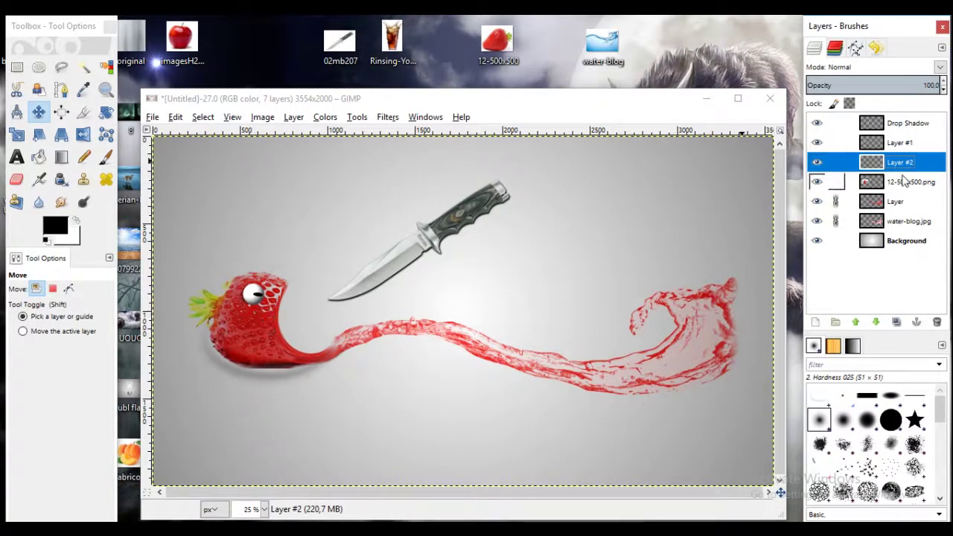
left_click(879, 186)
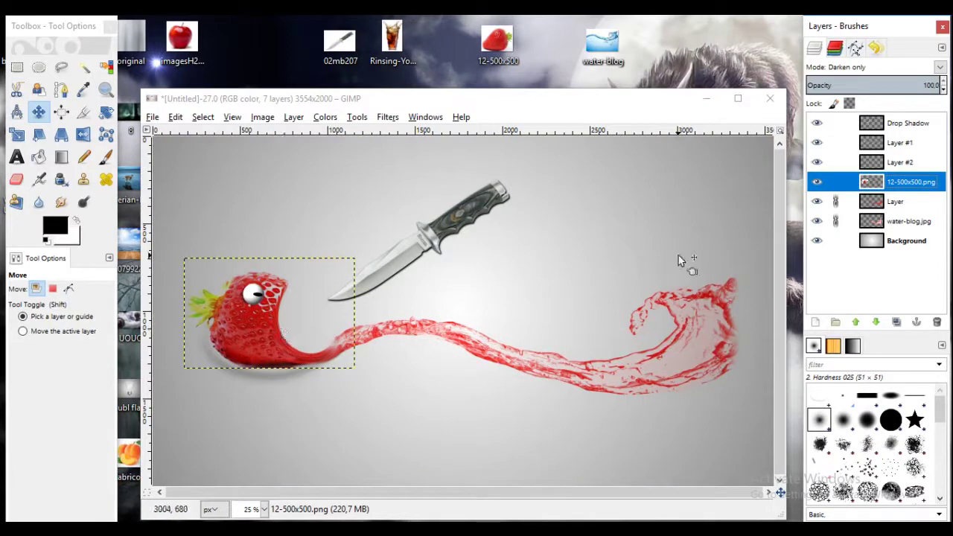
left_click(818, 142)
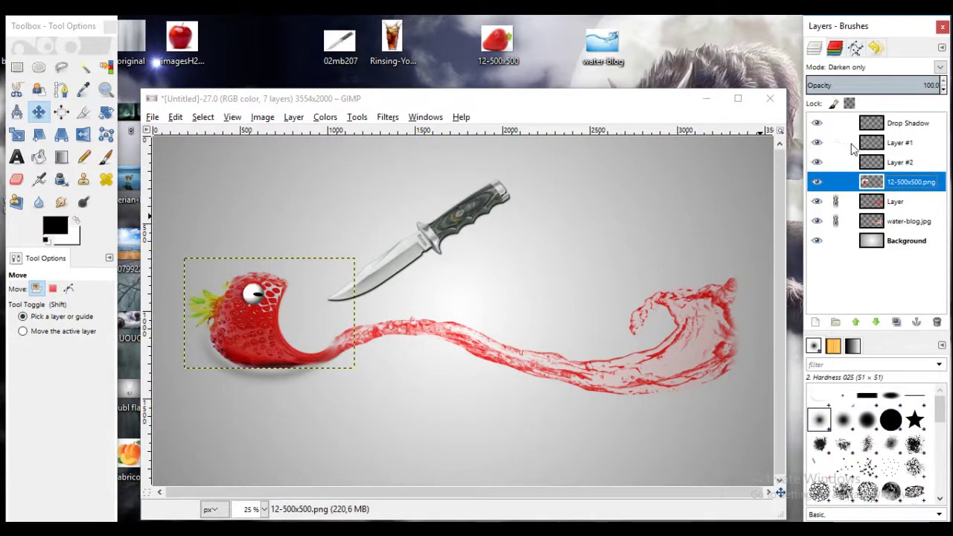
left_click(818, 163)
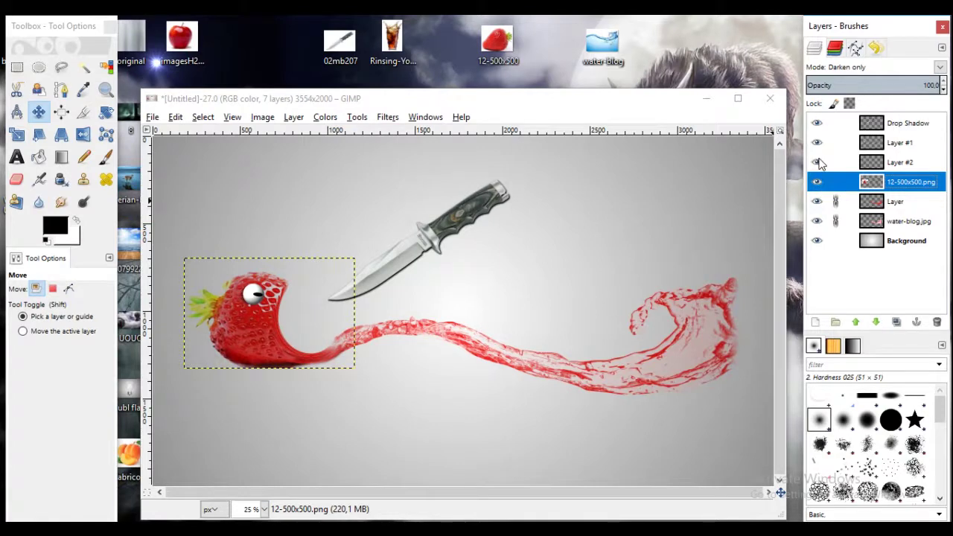
left_click(876, 168)
right_click(876, 167)
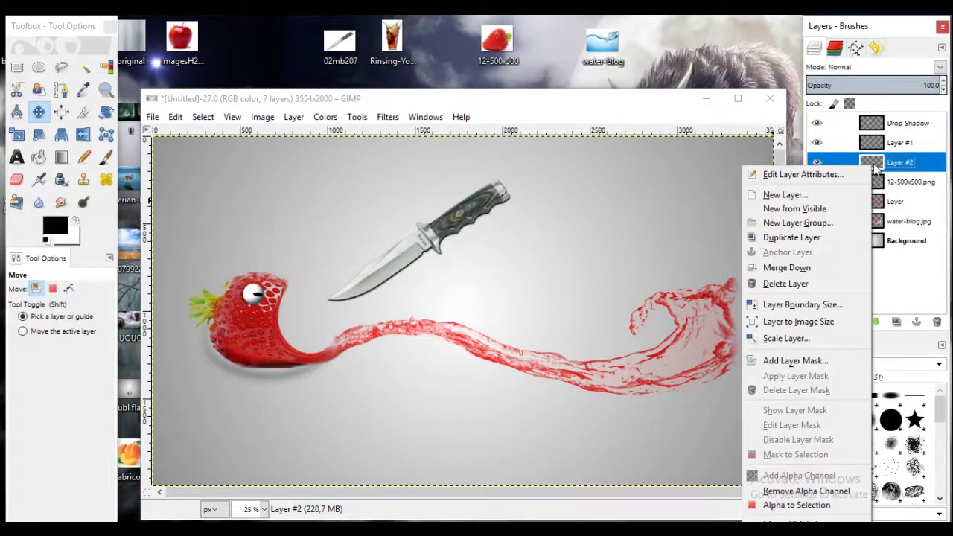
left_click(824, 288)
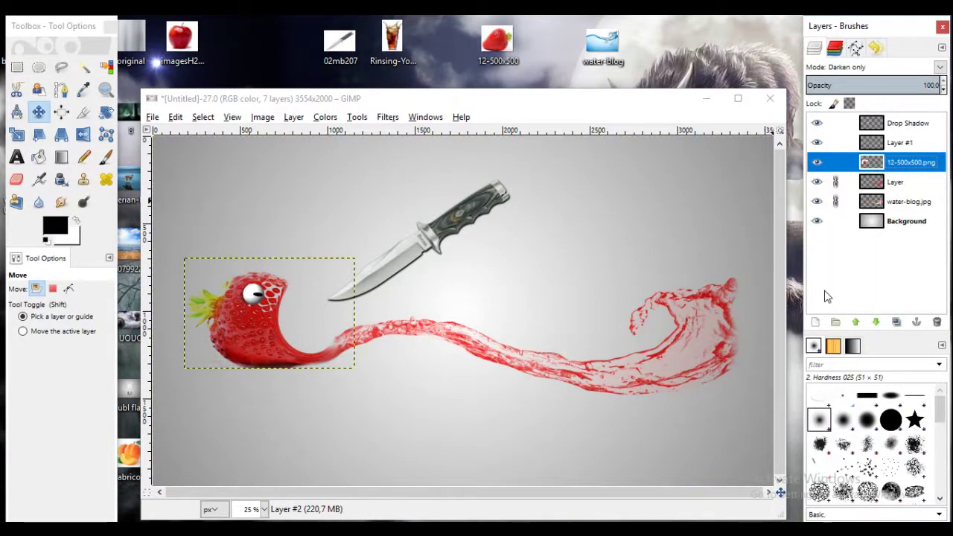
left_click(815, 322)
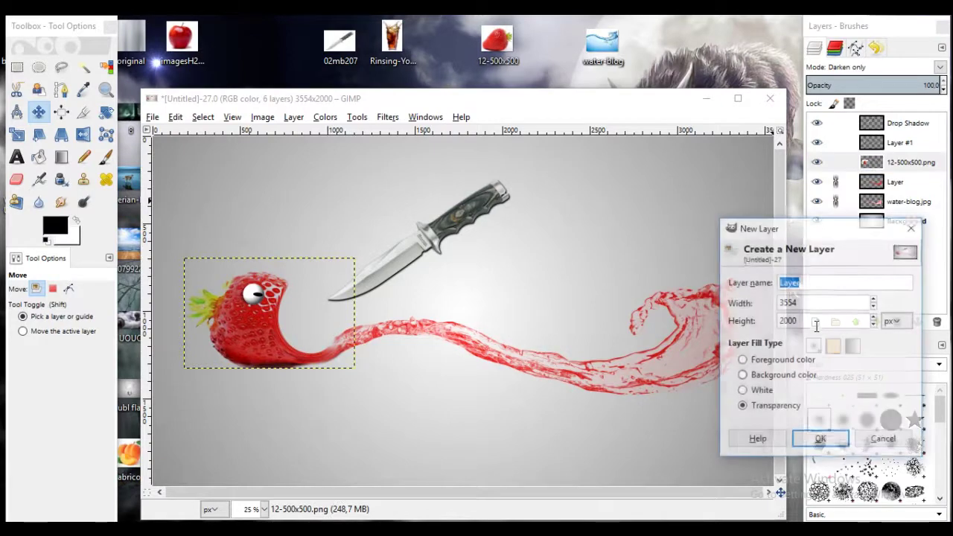
left_click(810, 436)
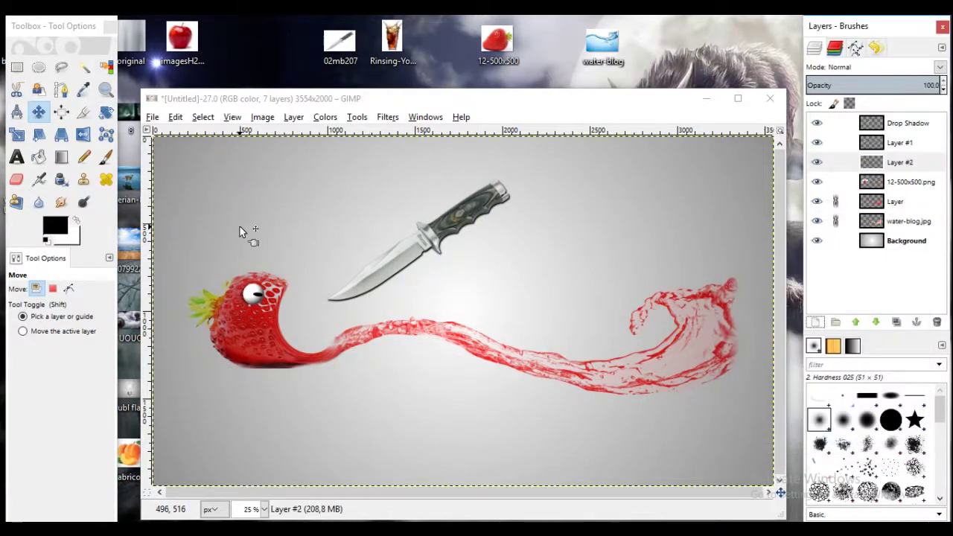
left_click(879, 190)
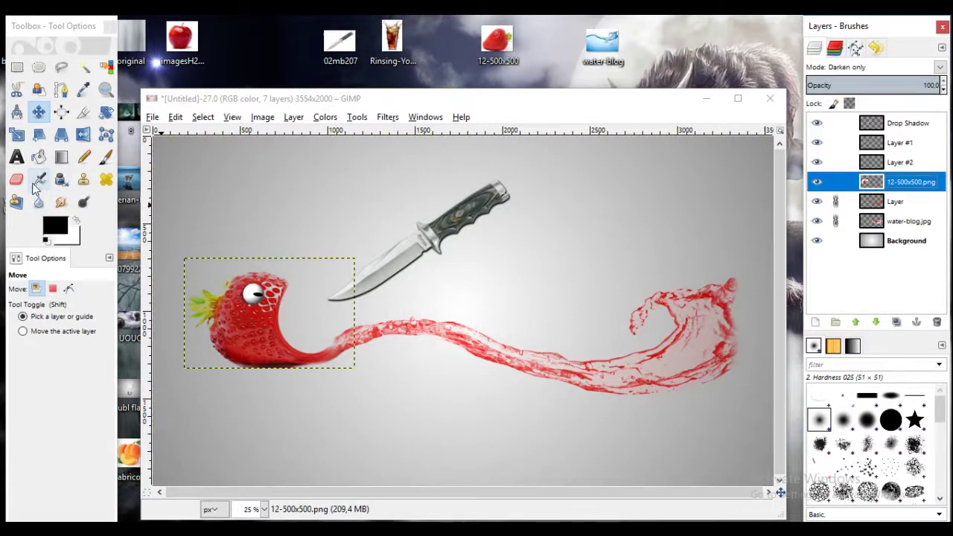
Step: Burn the strawberry's lower edge with an 80.13-size Dodge/Burn brush, then select the Background layer
left_click(83, 201)
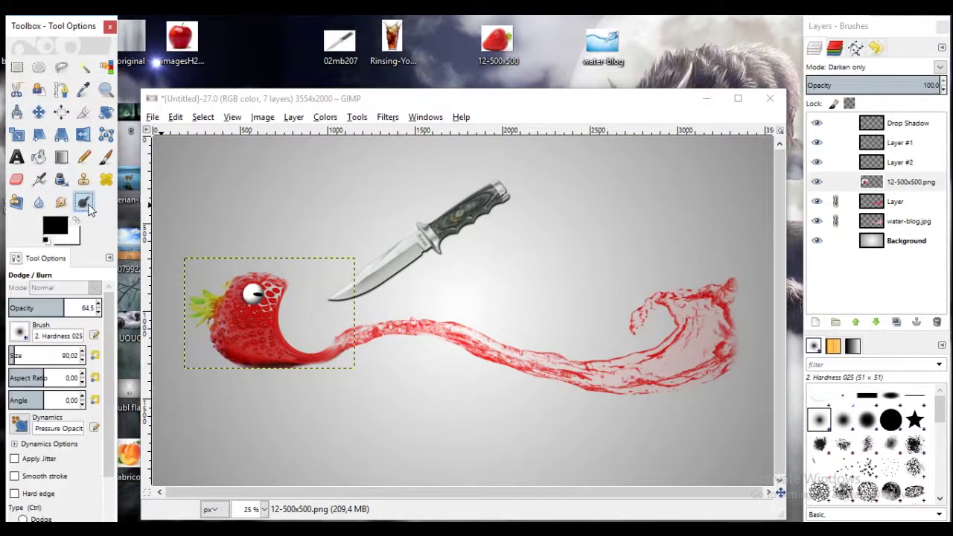
left_click(16, 357)
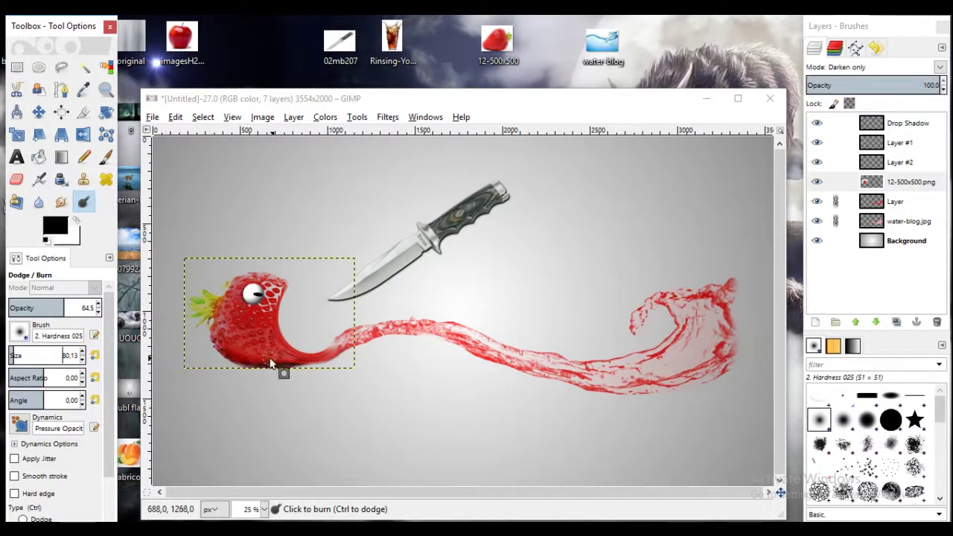
left_click_drag(330, 367, 243, 371)
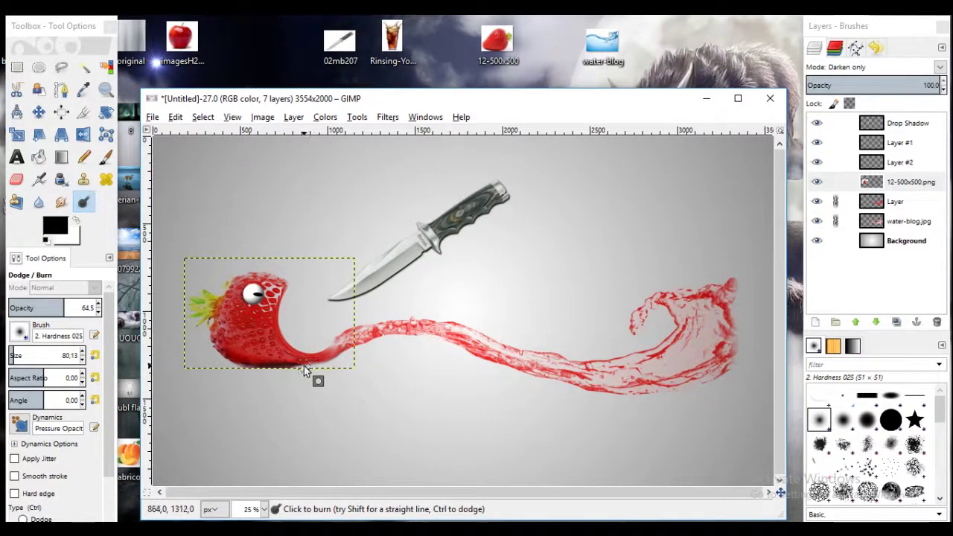
left_click_drag(242, 363, 228, 362)
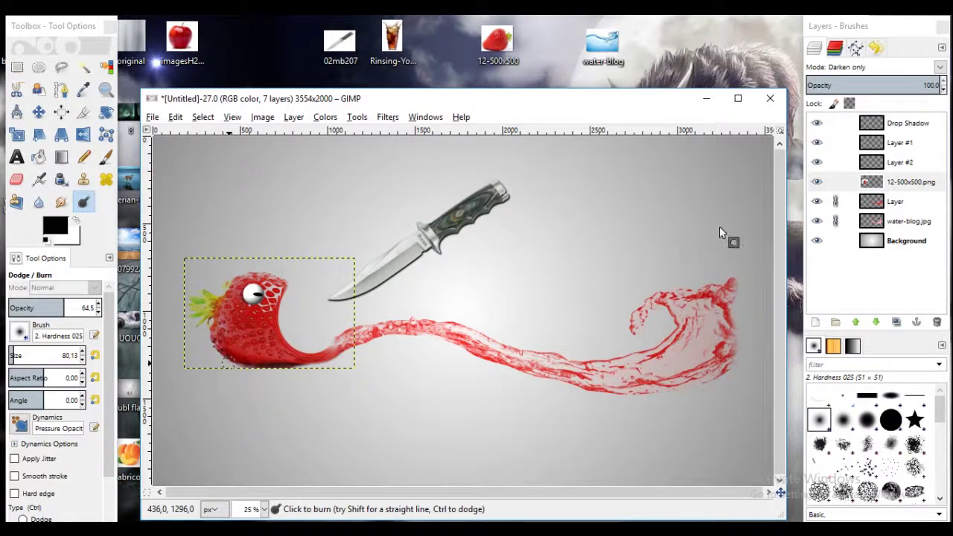
left_click(888, 246)
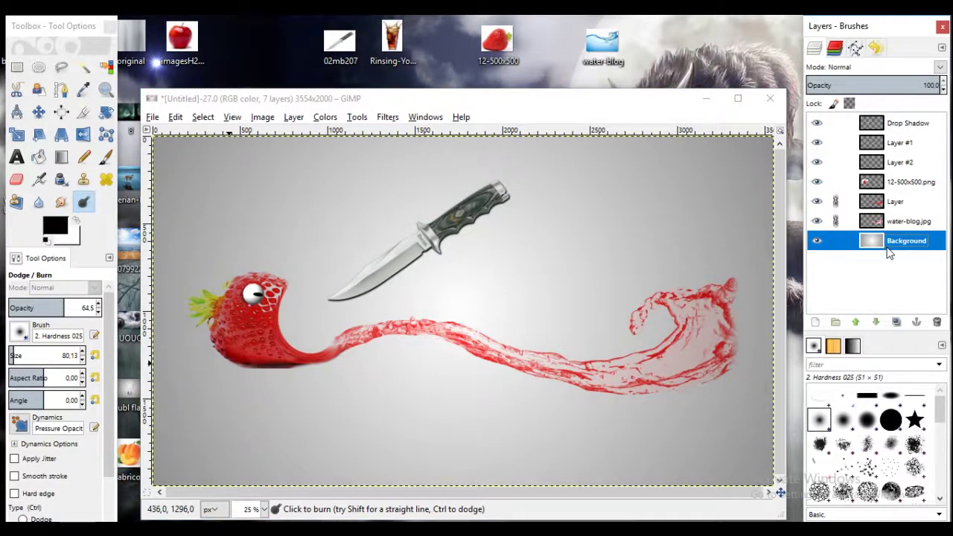
Step: Export the image to the Desktop as fruits k.png with default PNG settings, then minimize GIMP
left_click(152, 117)
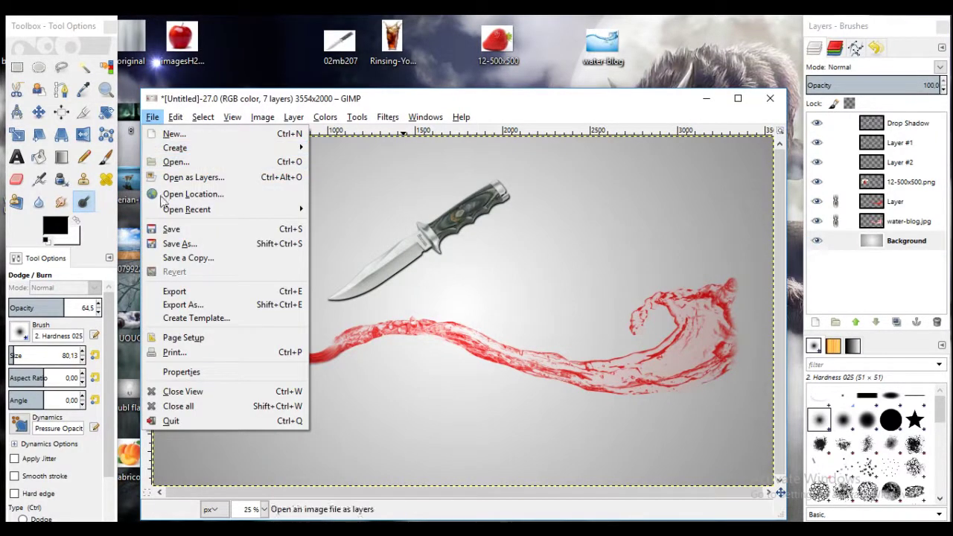
left_click(165, 292)
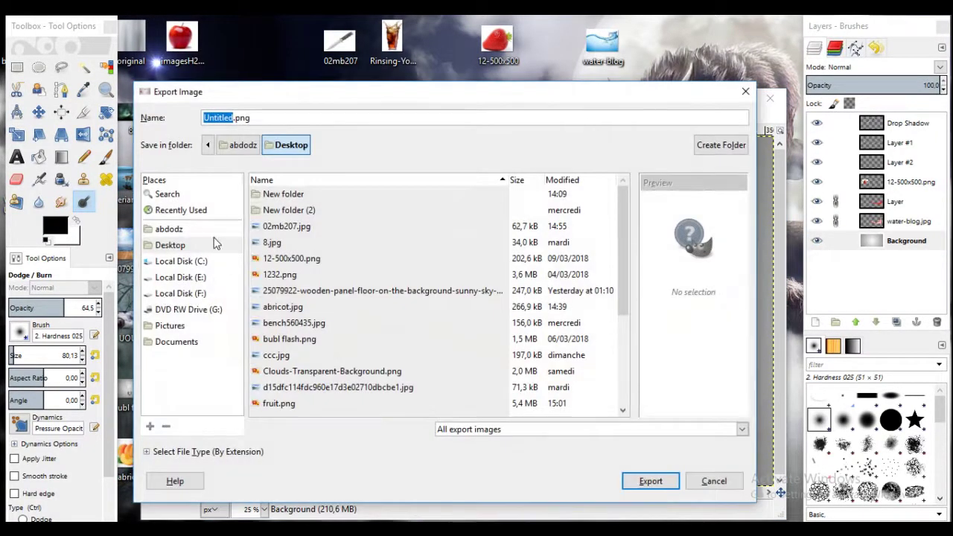
left_click(212, 243)
type("fruits k")
left_click(645, 482)
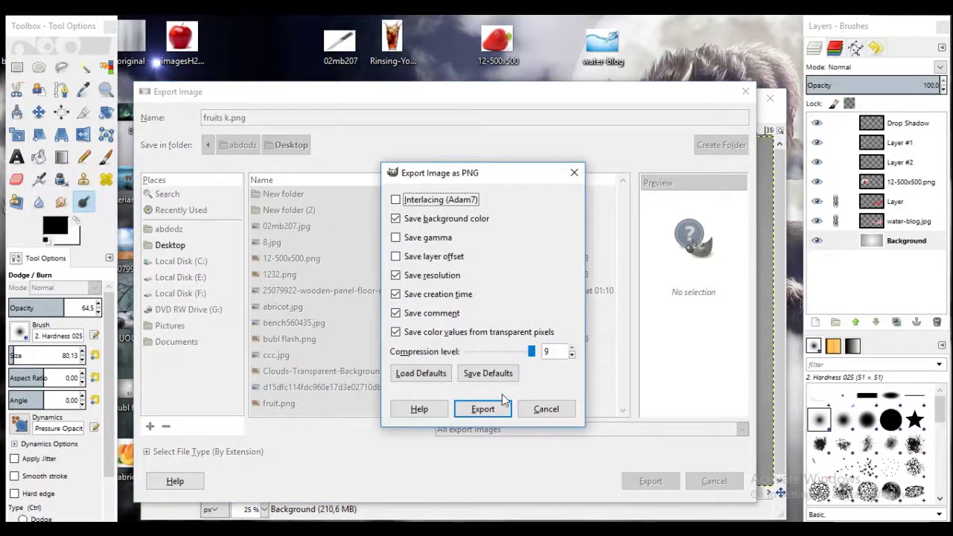
left_click(499, 404)
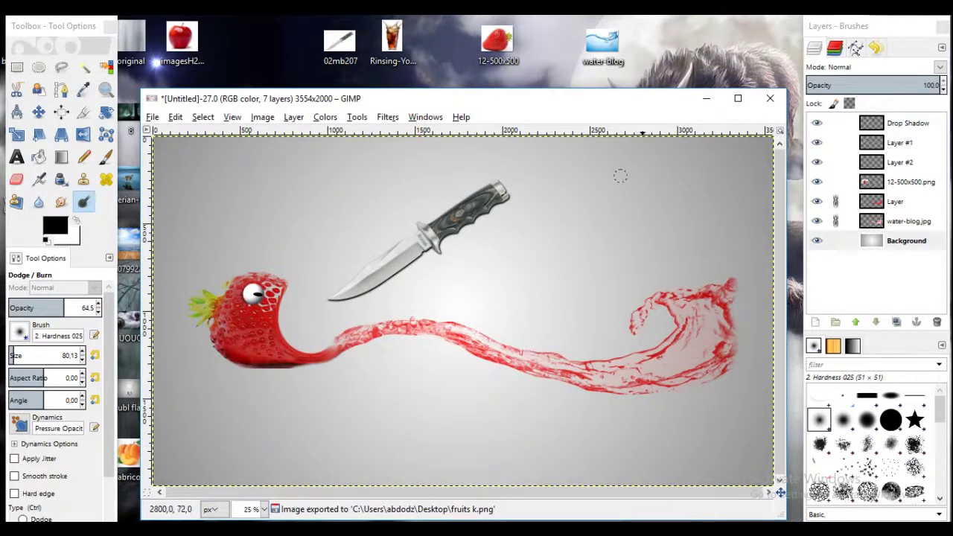
left_click(706, 99)
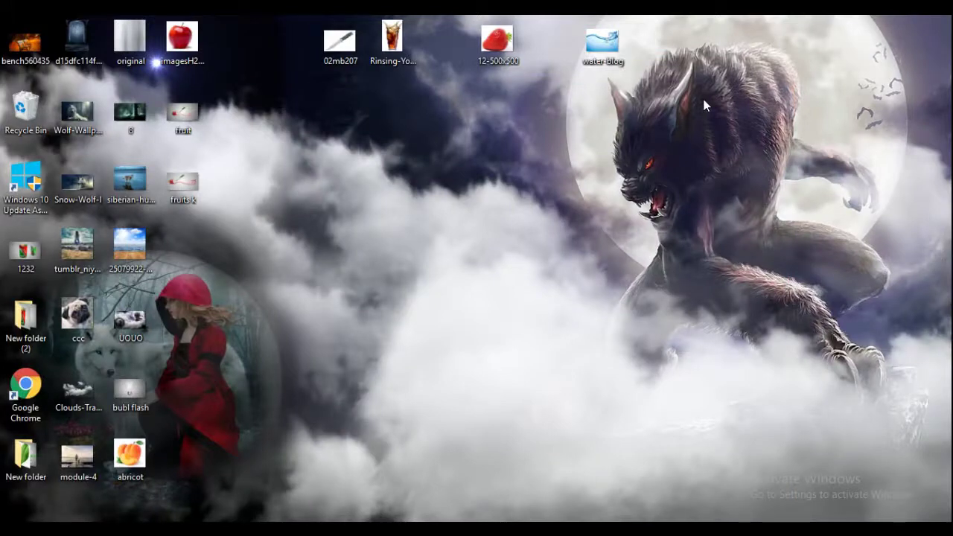
Step: View the exported fruits k.png maximized in Photos, then close it
double_click(184, 179)
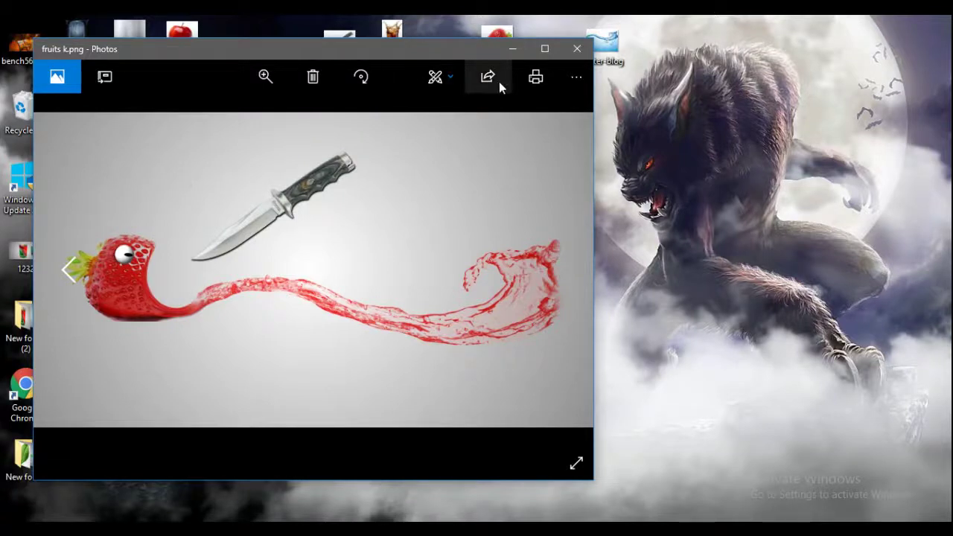
left_click(547, 55)
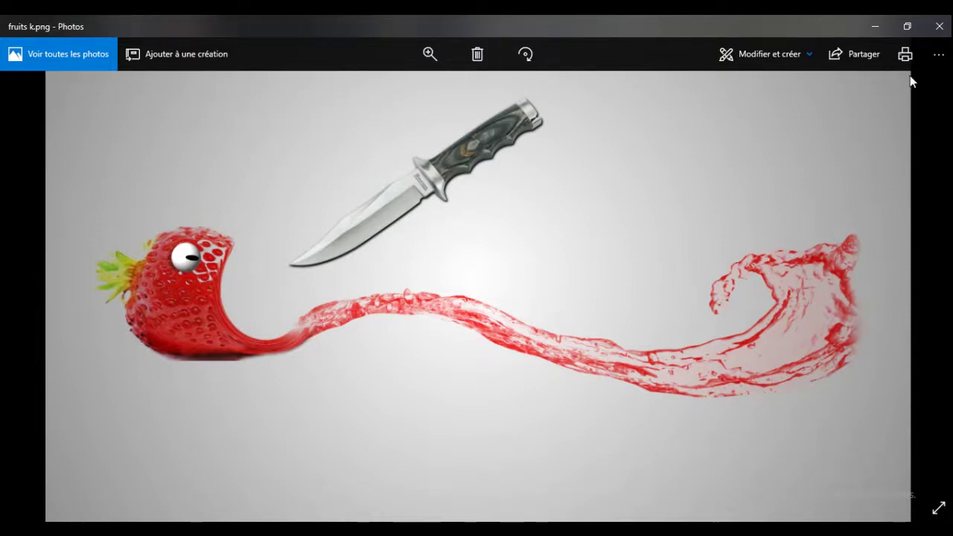
left_click(939, 26)
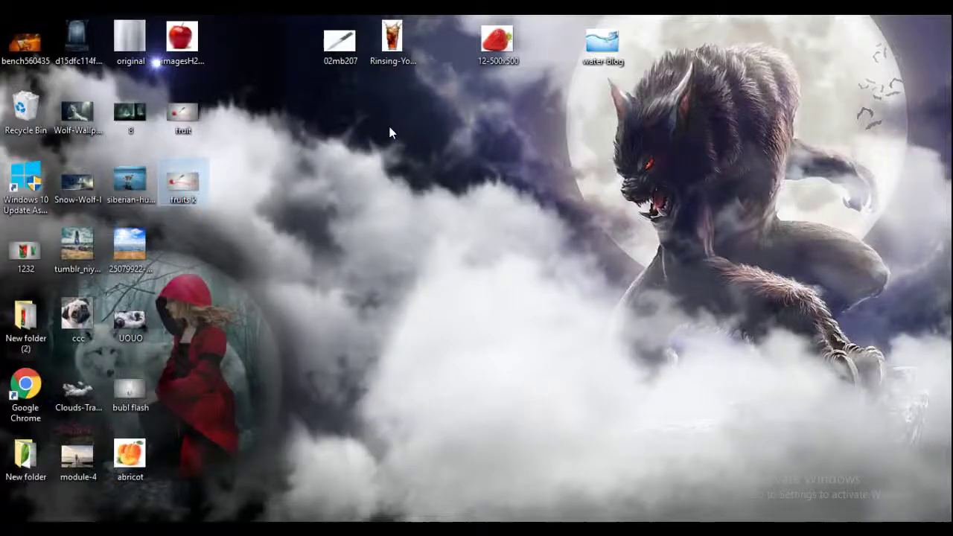
Step: Open the earlier fruit.png maximized in Photos for comparison, then close it
left_click_drag(389, 125, 182, 109)
double_click(182, 110)
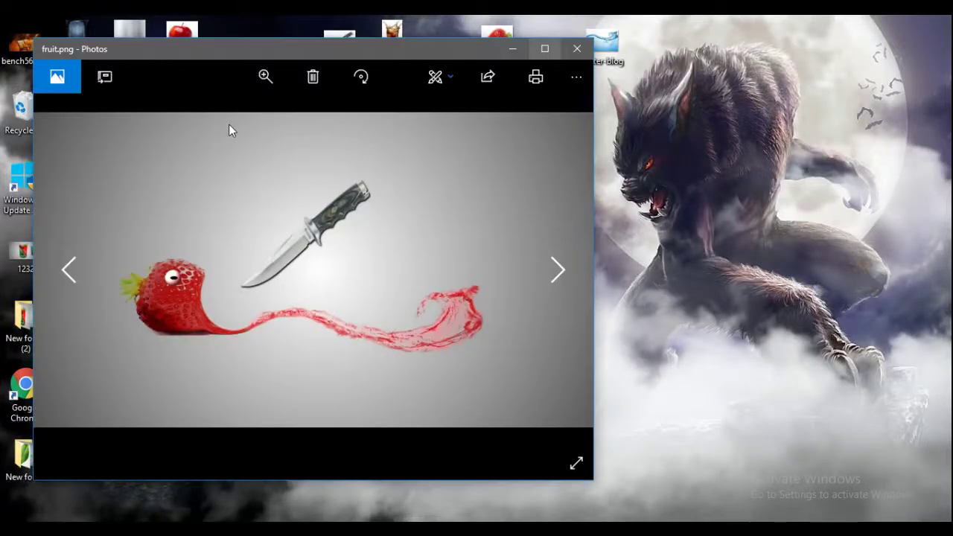
left_click(545, 48)
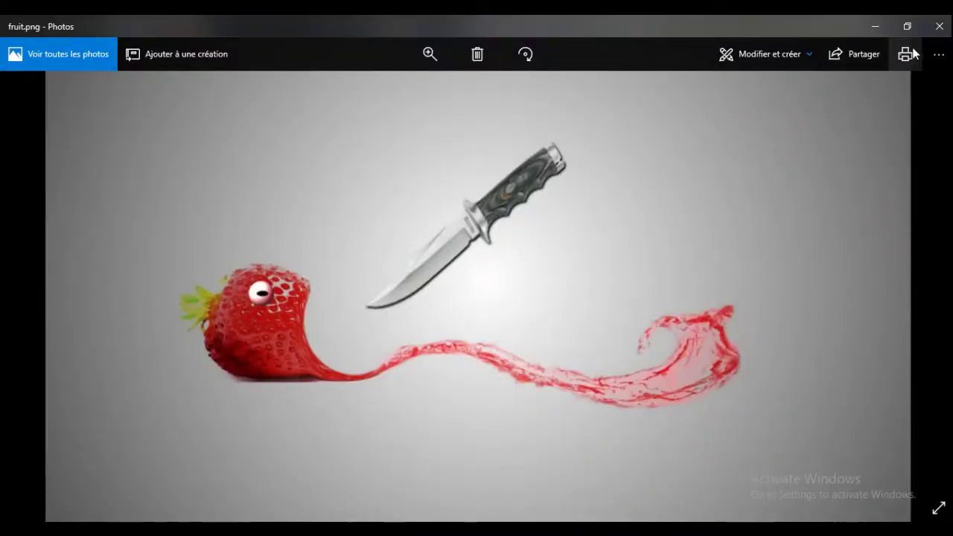
left_click(940, 27)
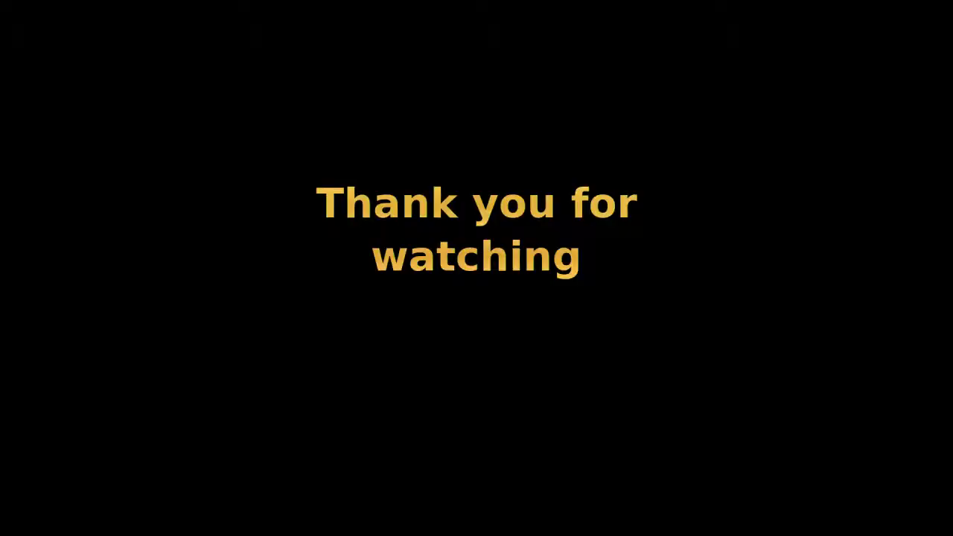